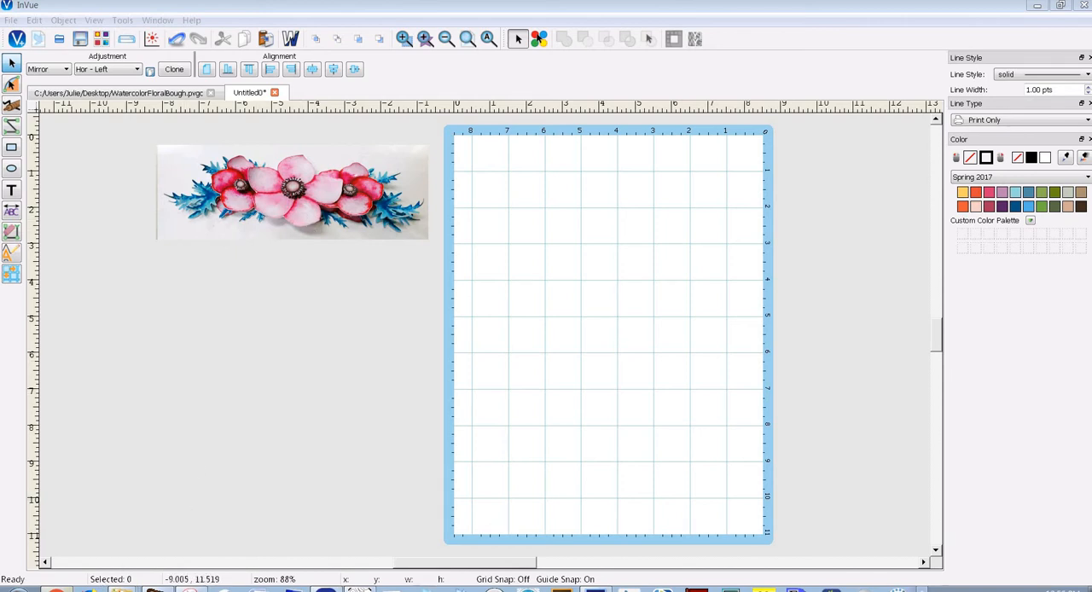
Switch to the browser, look over the Watercolor Flowers and Birds set on designbundles.net, and return to InVue
{"action": "left_click", "coordinate": [56, 588]}
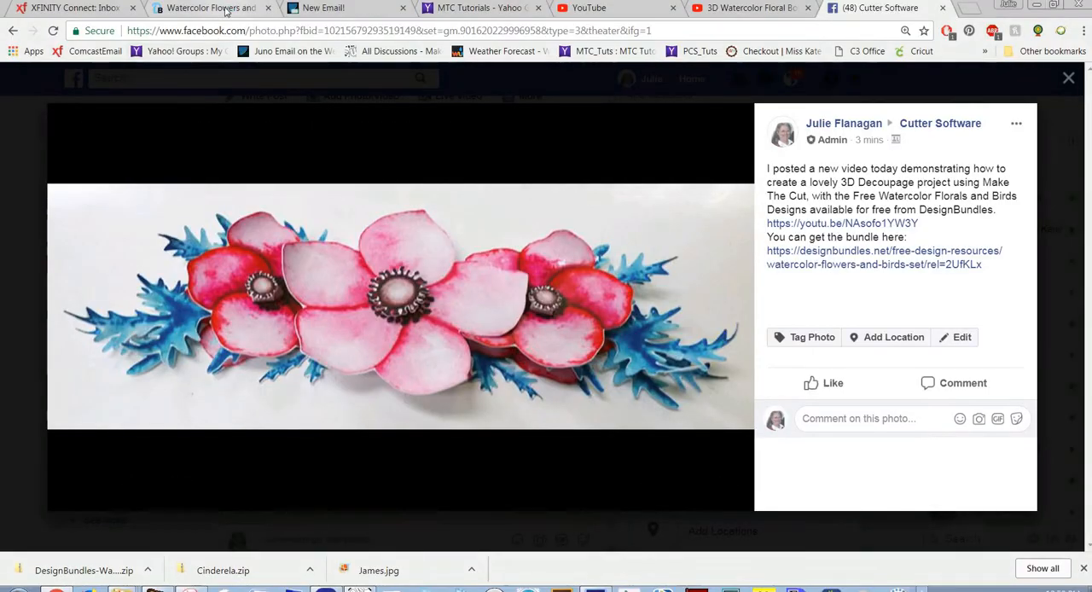
{"action": "left_click", "coordinate": [227, 8]}
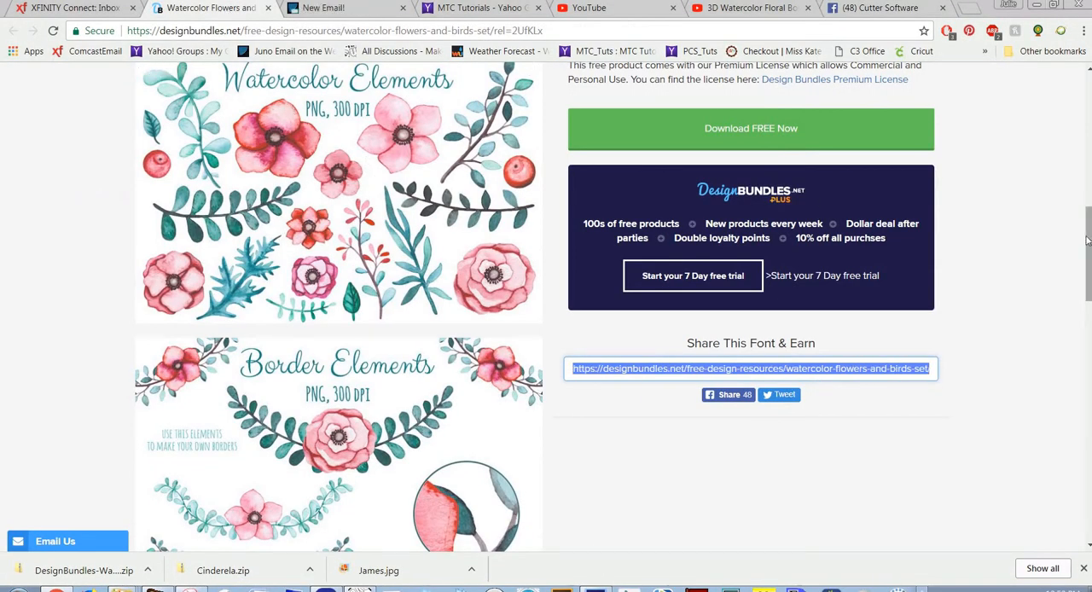
{"action": "mouse_move", "coordinate": [1087, 241]}
{"action": "left_mouse_down"}
{"action": "mouse_move", "coordinate": [1089, 166]}
{"action": "mouse_move", "coordinate": [1081, 256]}
{"action": "left_mouse_up"}
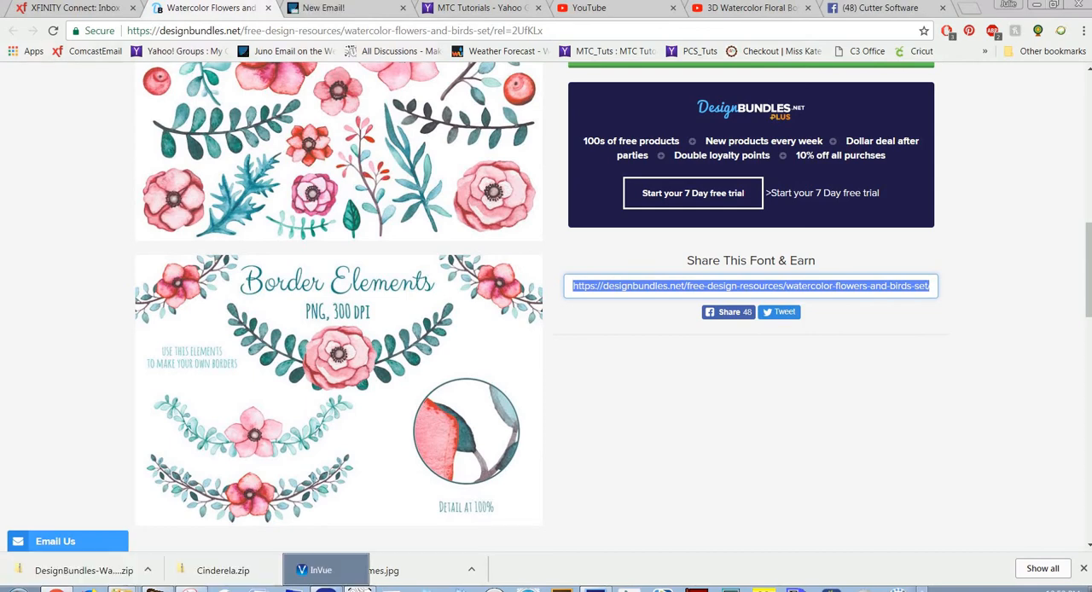
{"action": "left_click", "coordinate": [325, 589]}
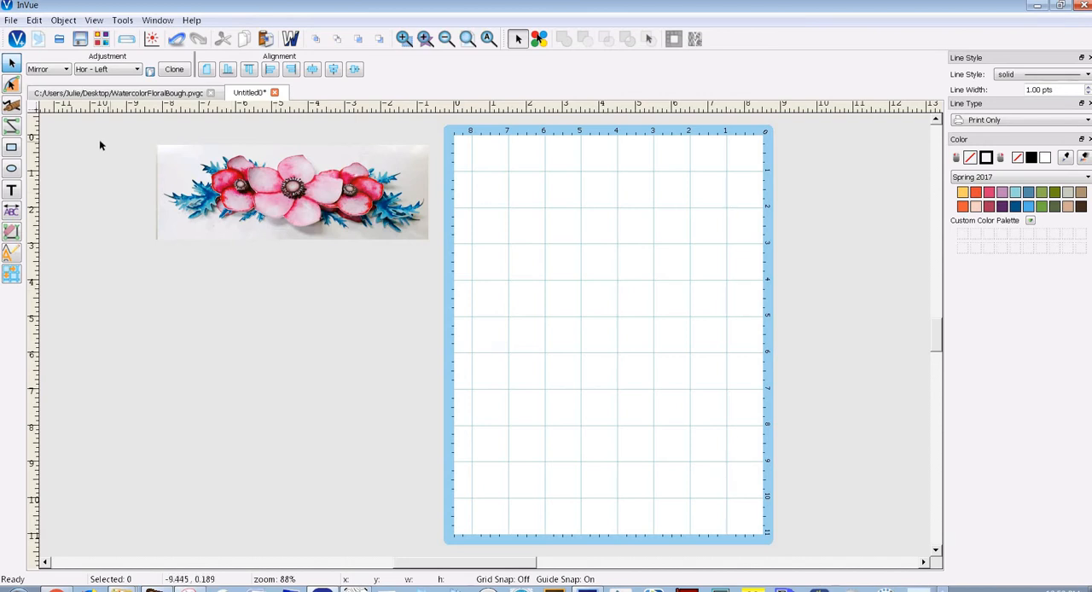
Start an image import and open the MTC Files folder inside Documents > MakeTheCut
{"action": "left_click", "coordinate": [12, 24]}
{"action": "mouse_move", "coordinate": [128, 175]}
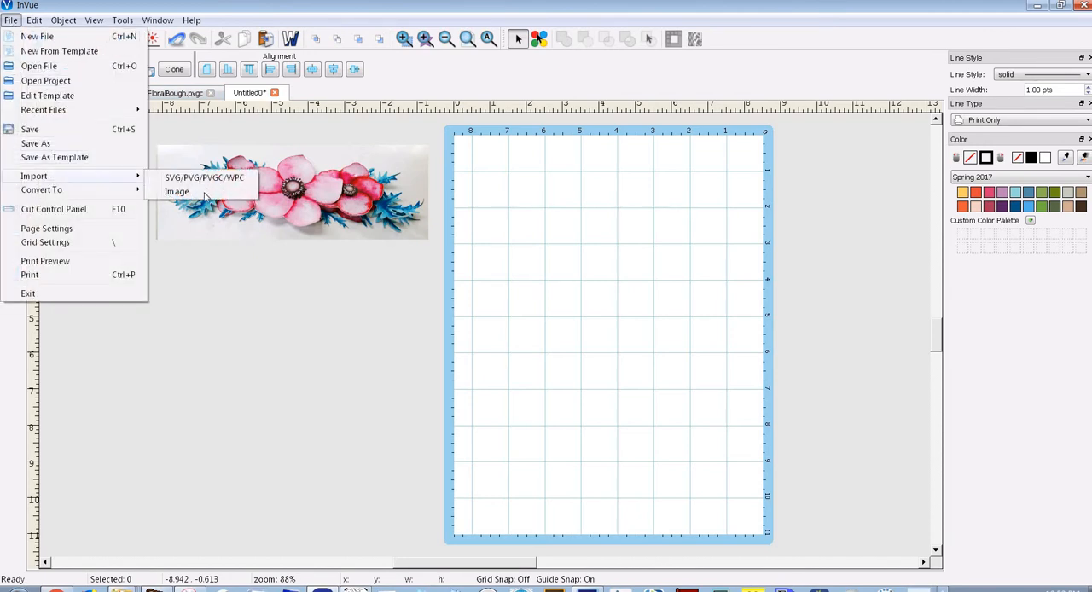
{"action": "left_click", "coordinate": [205, 196]}
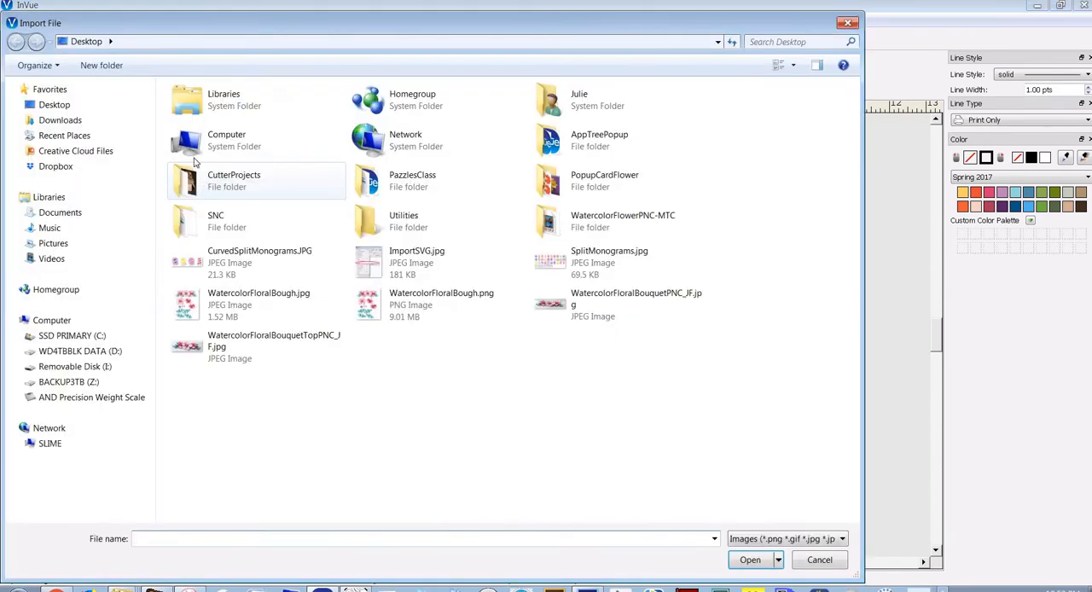
{"action": "left_click", "coordinate": [53, 212]}
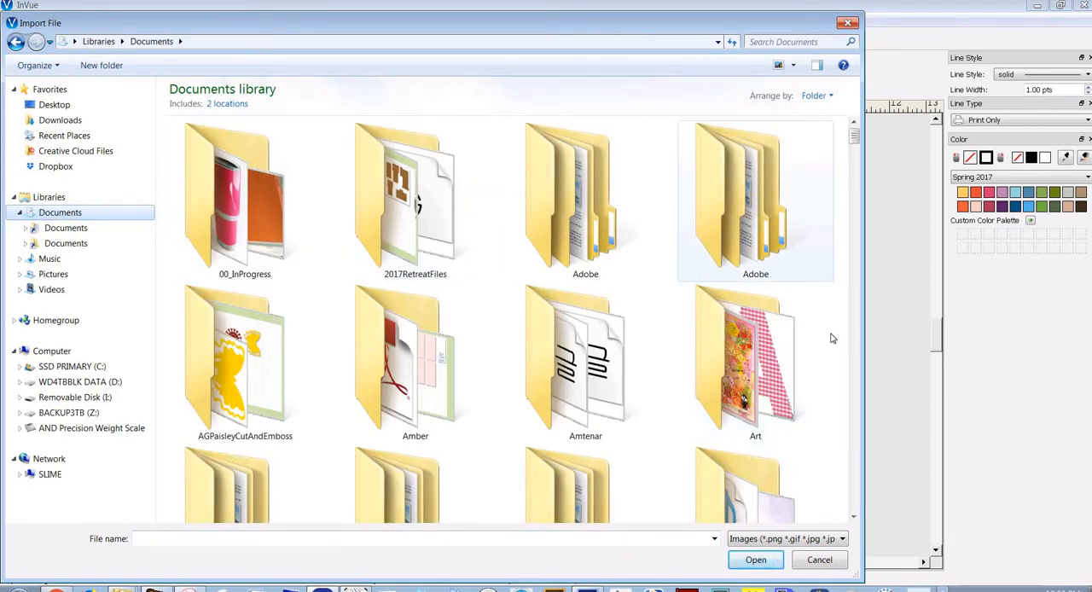
{"action": "left_click_drag", "start_coordinate": [857, 179], "coordinate": [854, 284]}
{"action": "double_click", "coordinate": [751, 333]}
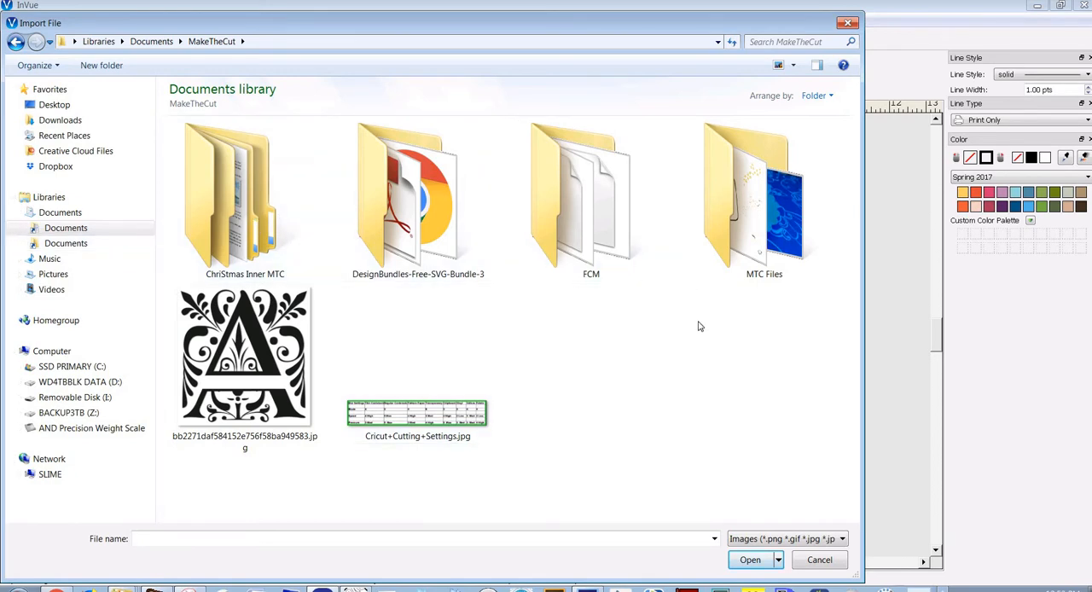
{"action": "double_click", "coordinate": [729, 244]}
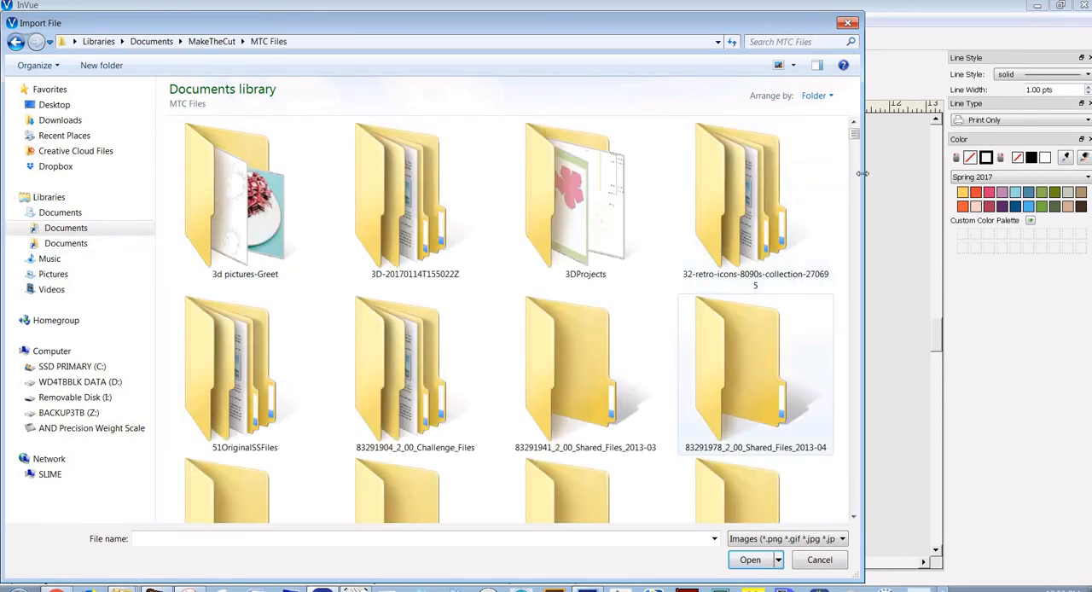
Open the DesignBundles-Watercolor-Flowers-And-Birds-Set folder inside the Flowers folder
{"action": "scroll", "coordinate": [855, 142], "scroll_direction": "down", "scroll_amount": 5}
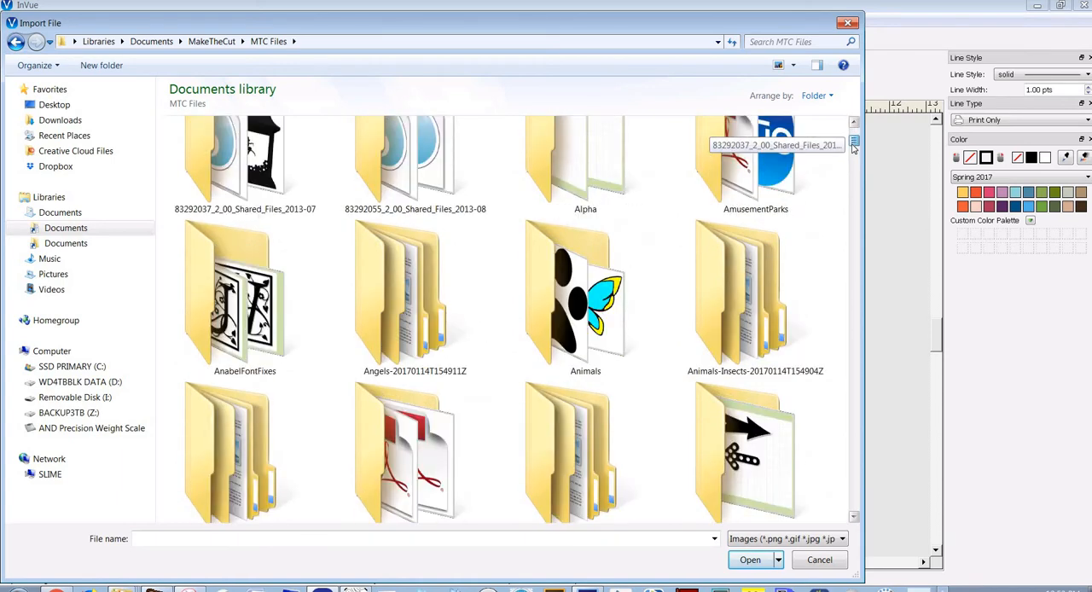
{"action": "left_click_drag", "start_coordinate": [851, 176], "coordinate": [852, 220]}
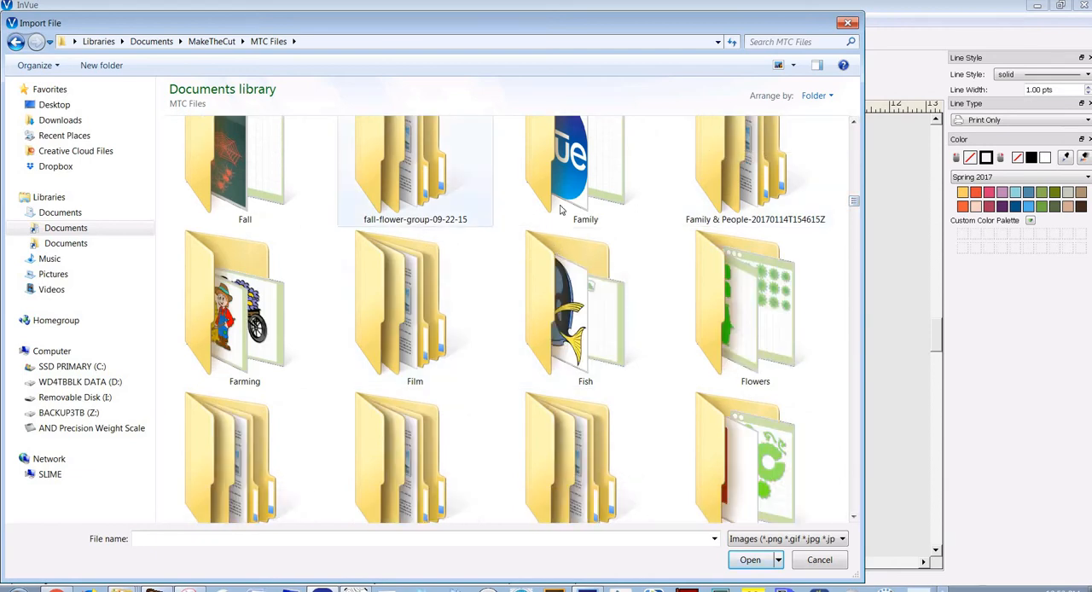
{"action": "double_click", "coordinate": [741, 338]}
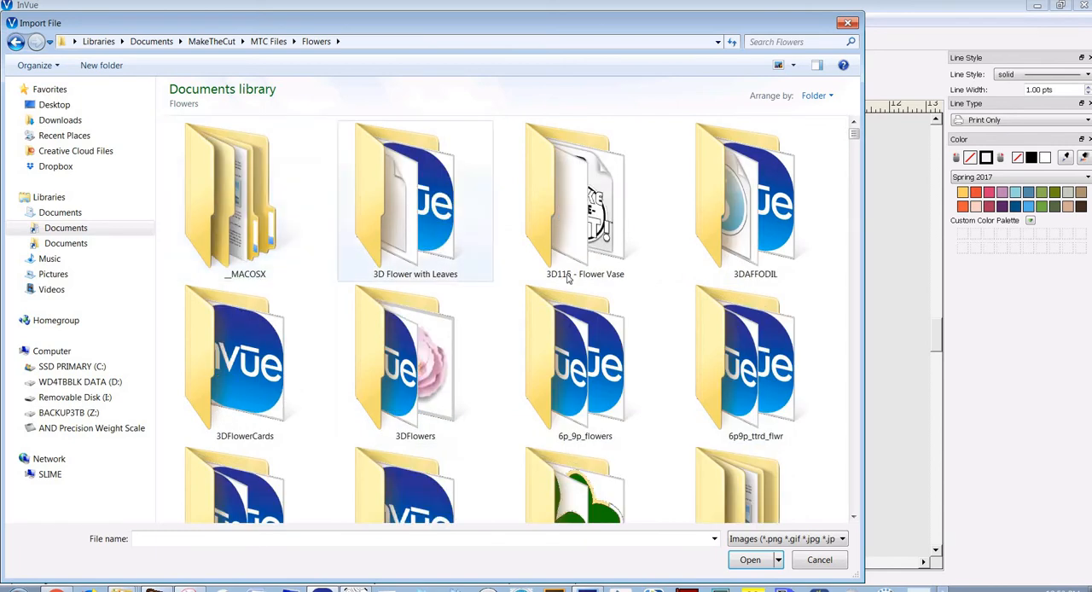
{"action": "scroll", "coordinate": [567, 279], "scroll_direction": "down", "scroll_amount": 5}
{"action": "scroll", "coordinate": [567, 279], "scroll_direction": "down", "scroll_amount": 15}
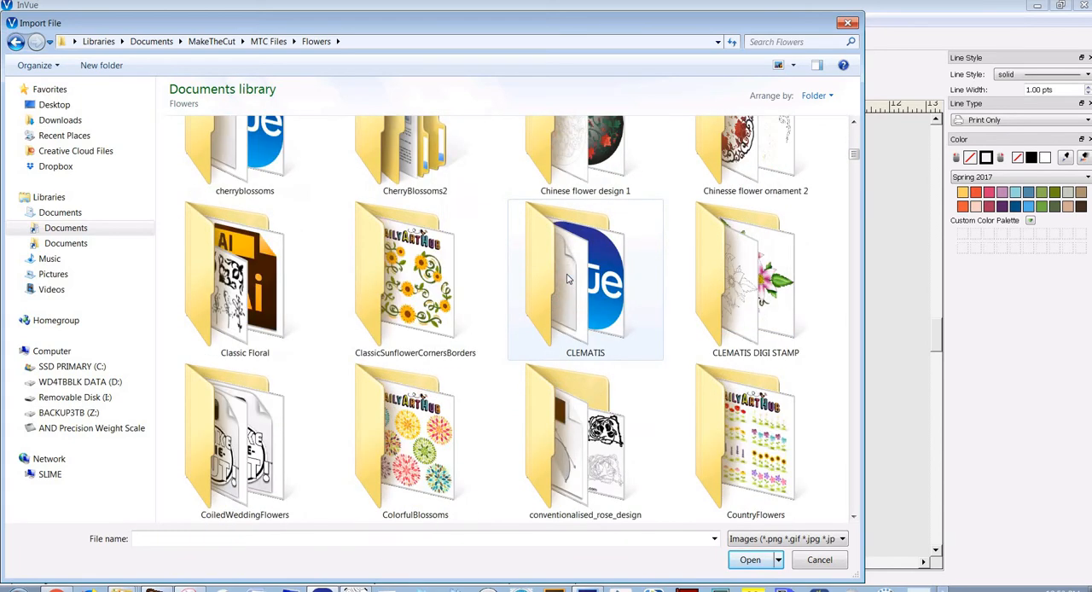
{"action": "scroll", "coordinate": [568, 279], "scroll_direction": "down", "scroll_amount": 2}
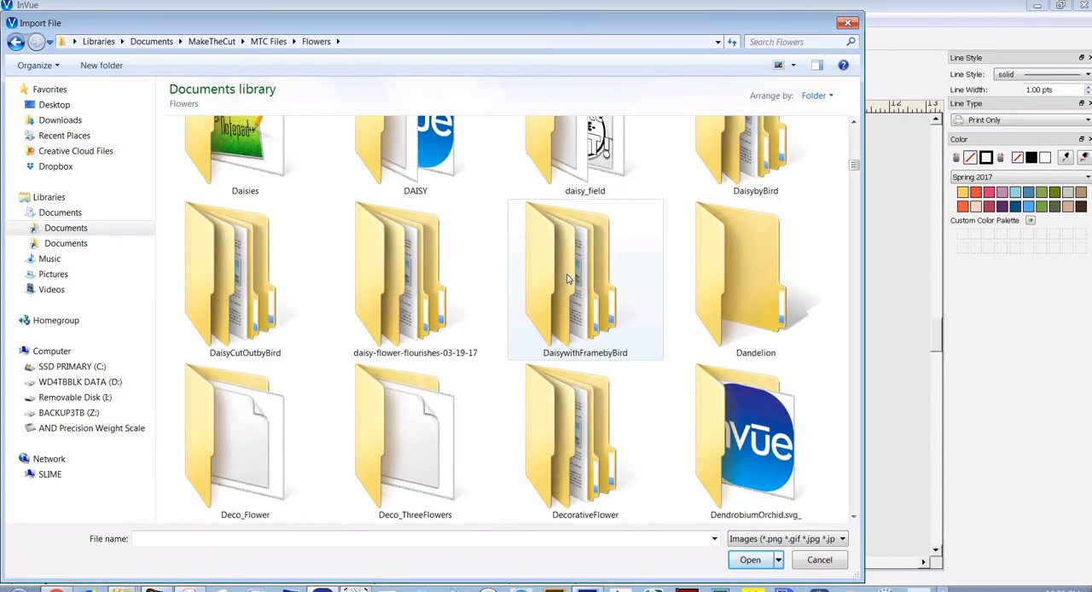
{"action": "scroll", "coordinate": [536, 326], "scroll_direction": "down", "scroll_amount": 2}
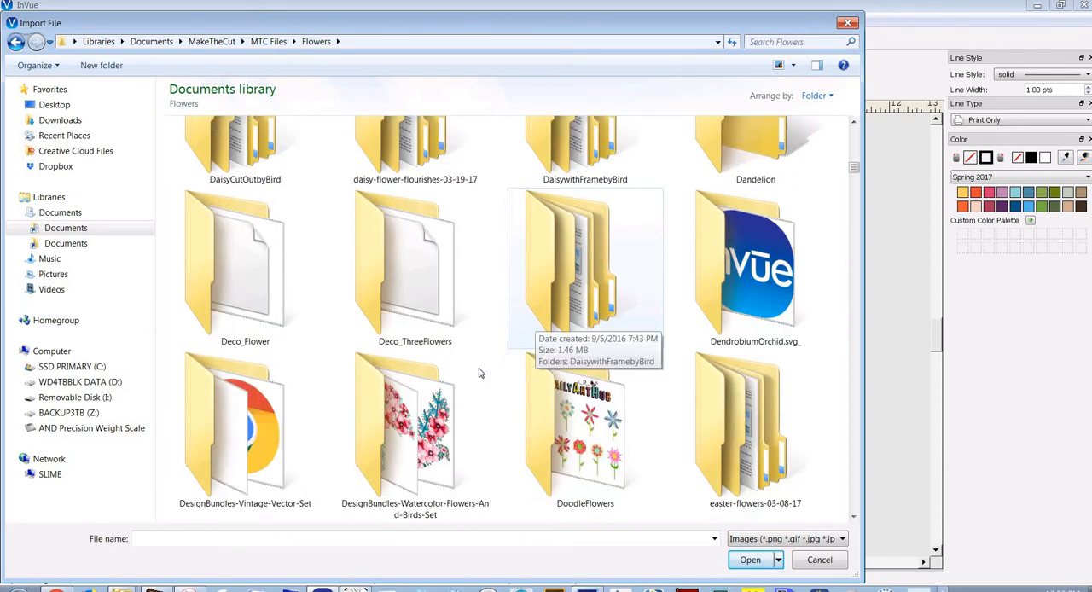
{"action": "double_click", "coordinate": [401, 452]}
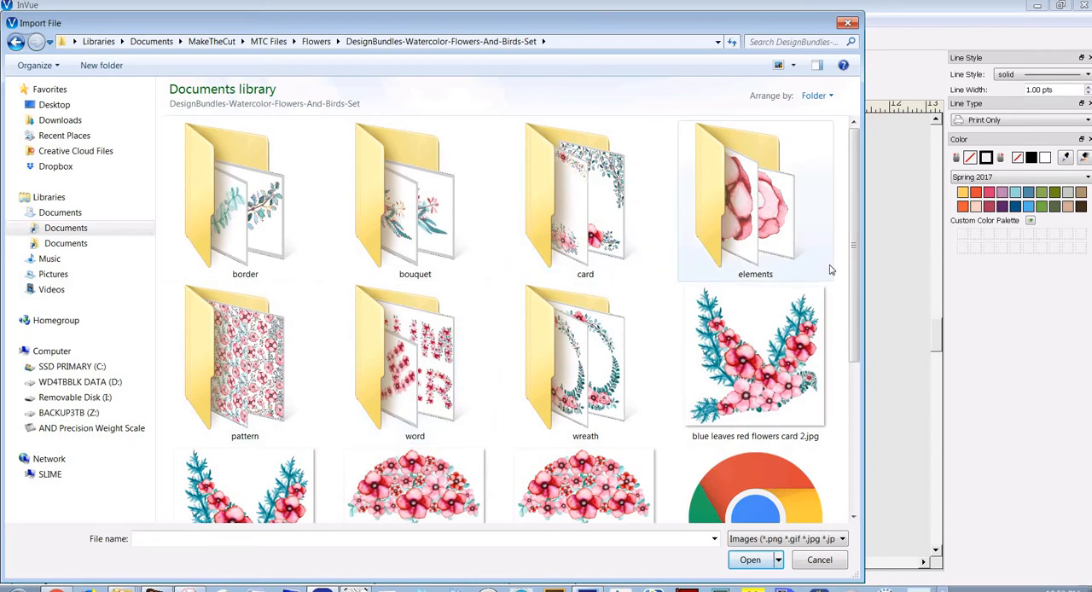
Import the image bouquet-5.png from the set's bouquet folder
{"action": "scroll", "coordinate": [676, 286], "scroll_direction": "down", "scroll_amount": 1}
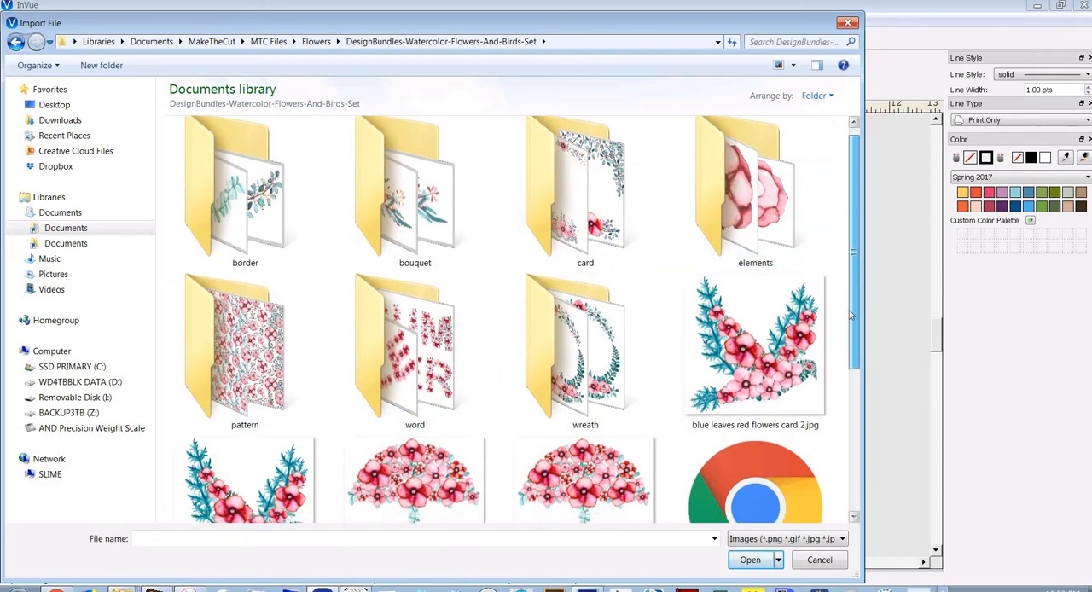
{"action": "left_click_drag", "start_coordinate": [676, 286], "coordinate": [670, 281]}
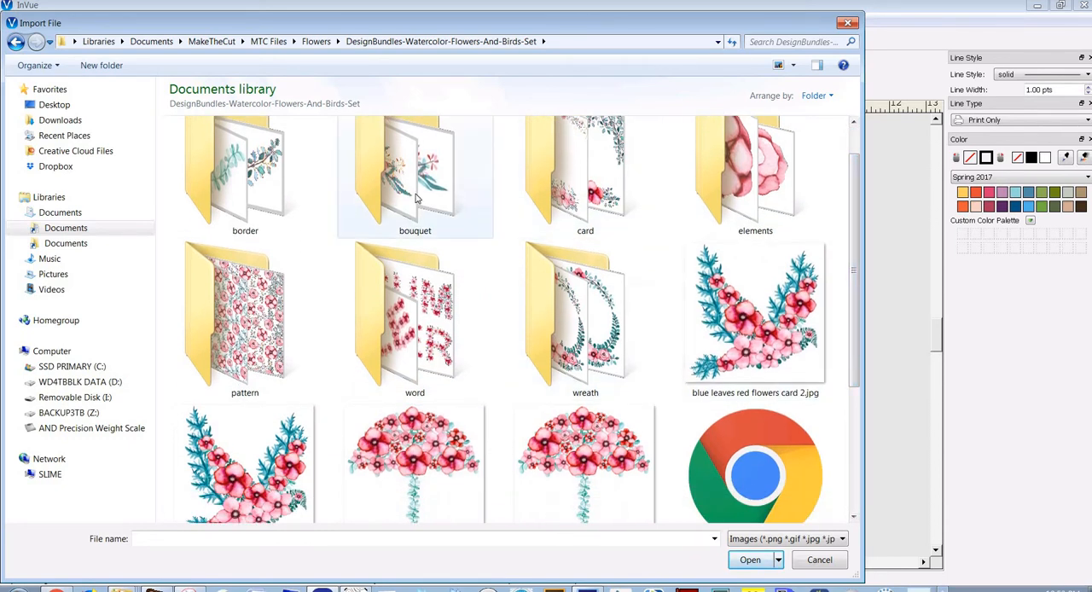
{"action": "double_click", "coordinate": [416, 198]}
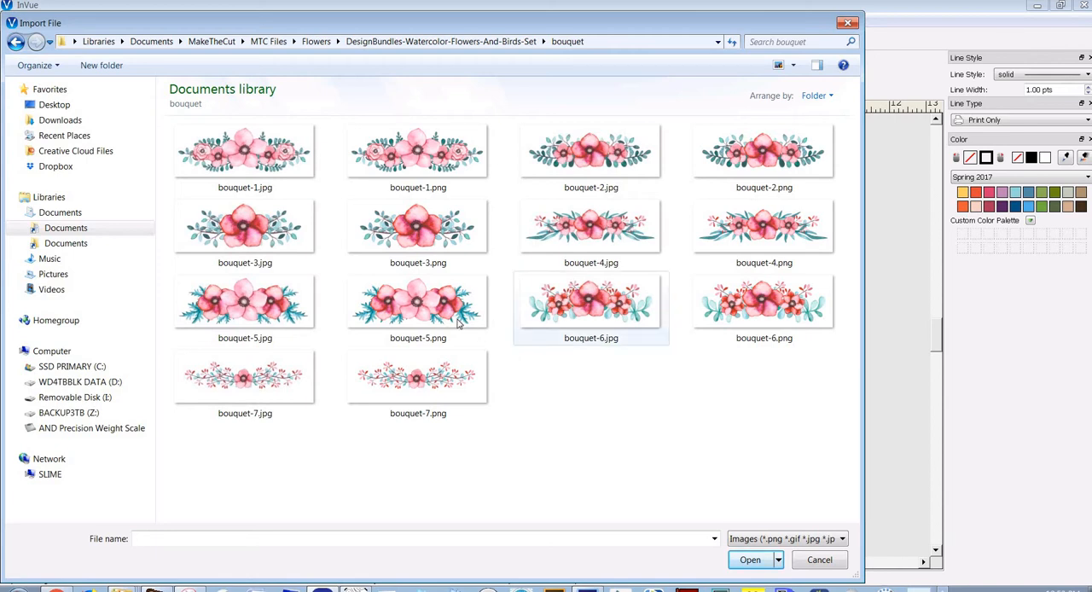
{"action": "mouse_move", "coordinate": [426, 313]}
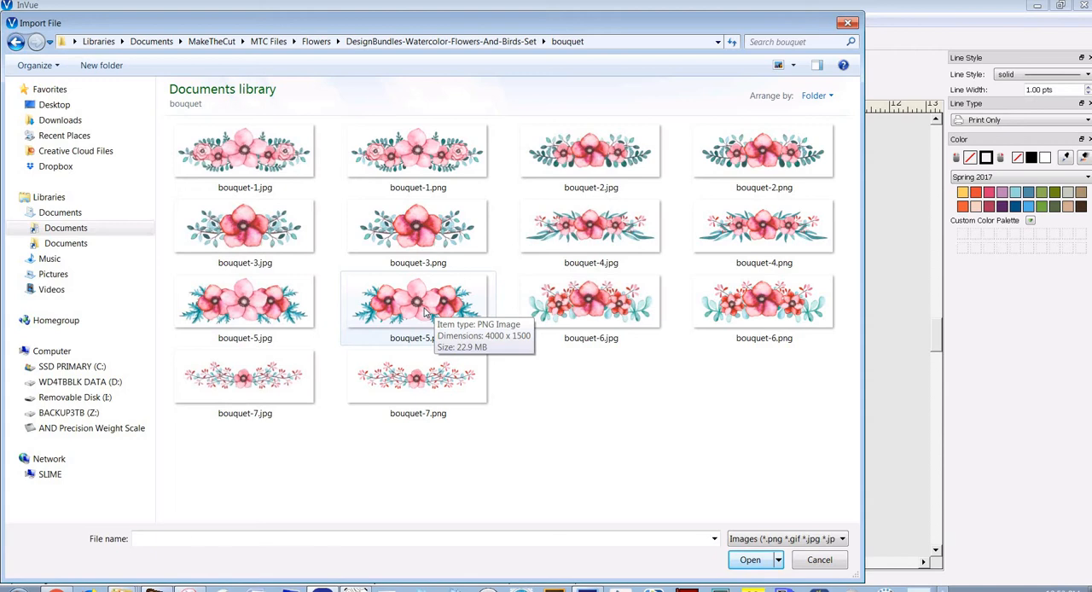
{"action": "double_click", "coordinate": [426, 313]}
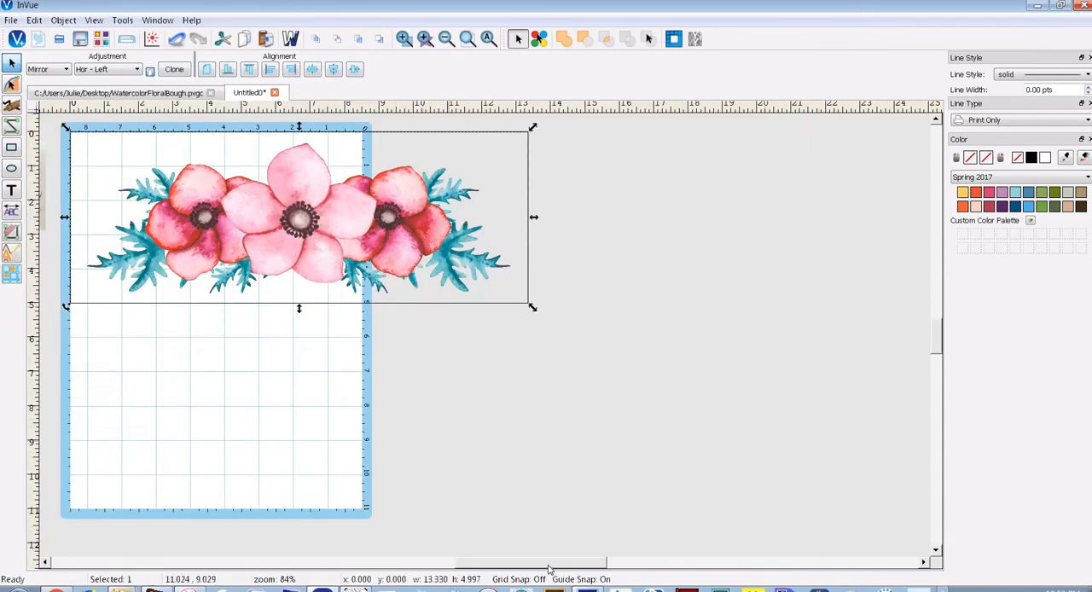
Move the imported bouquet image to about x 0.23, y 0.02 on the mat and deselect it
{"action": "left_click_drag", "start_coordinate": [522, 565], "coordinate": [487, 566]}
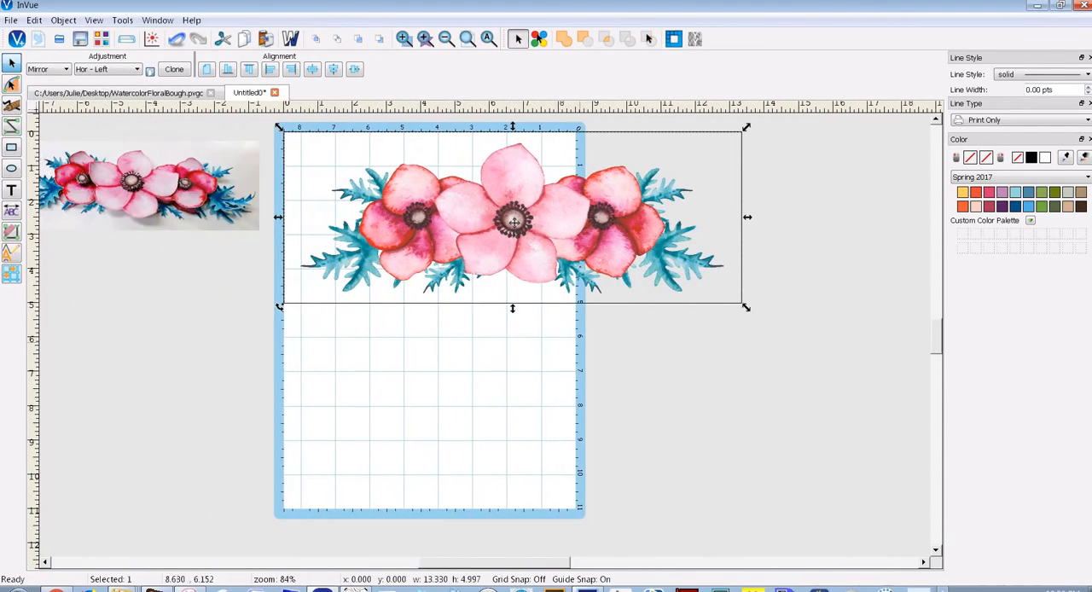
{"action": "left_click_drag", "start_coordinate": [514, 222], "coordinate": [416, 237]}
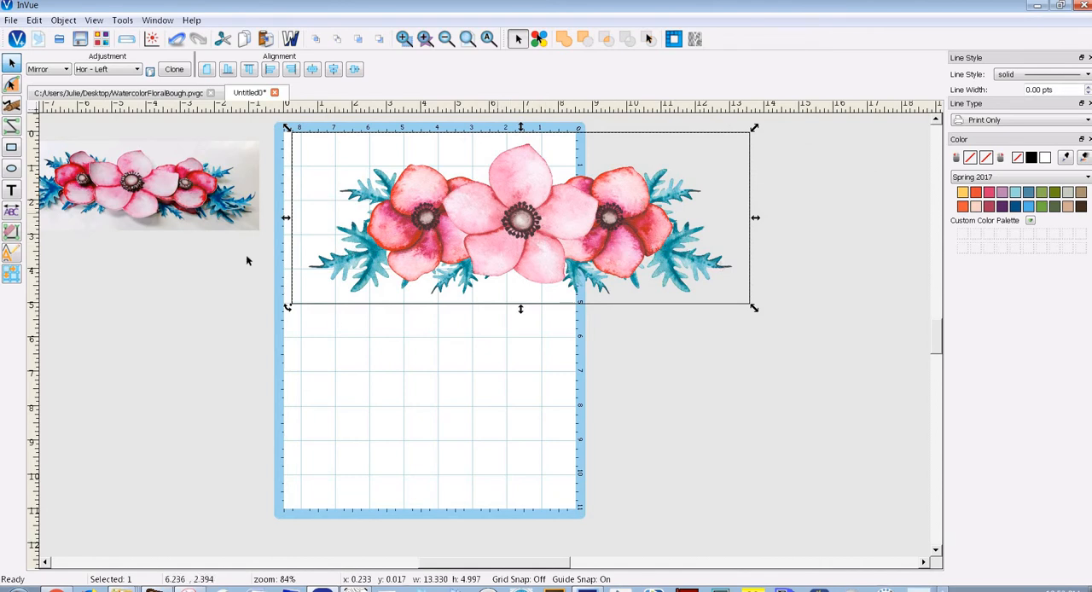
{"action": "left_click", "coordinate": [193, 289]}
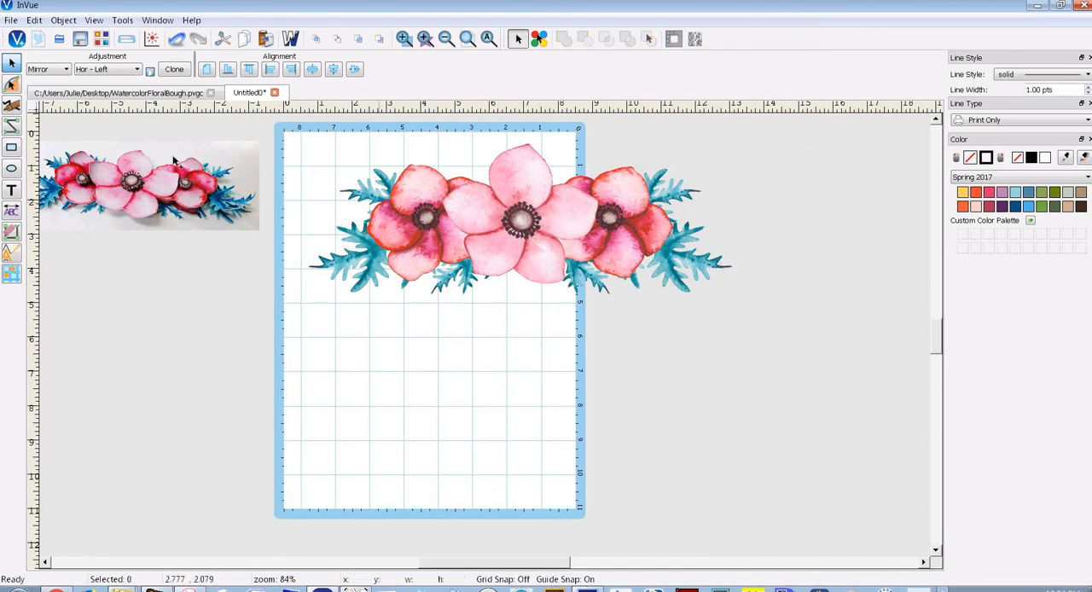
Start another image import and open the elements folder of the watercolor flowers and birds set
{"action": "left_click", "coordinate": [10, 20]}
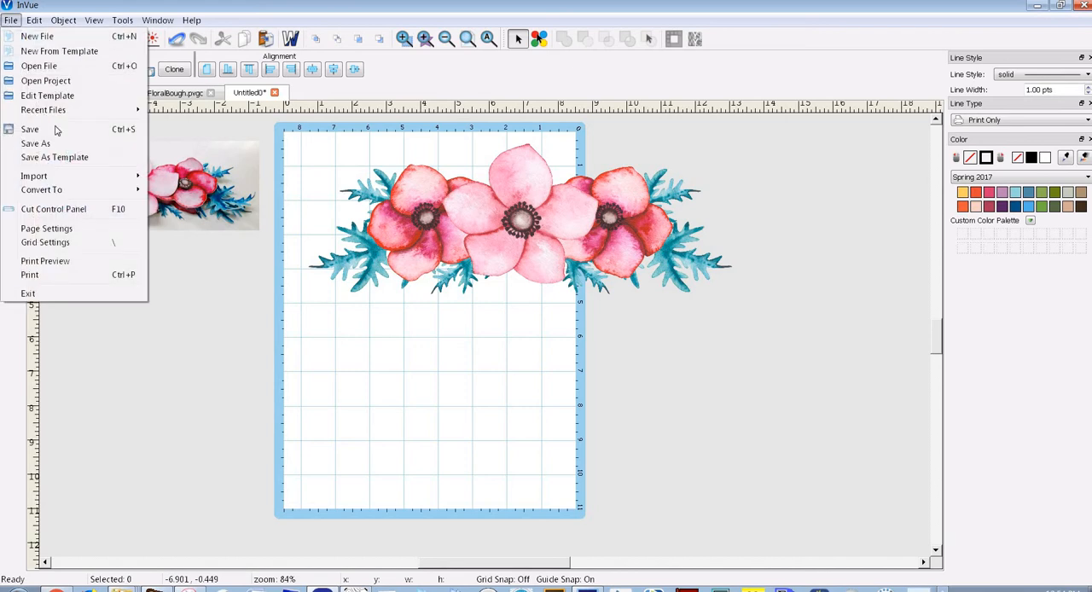
{"action": "mouse_move", "coordinate": [44, 177]}
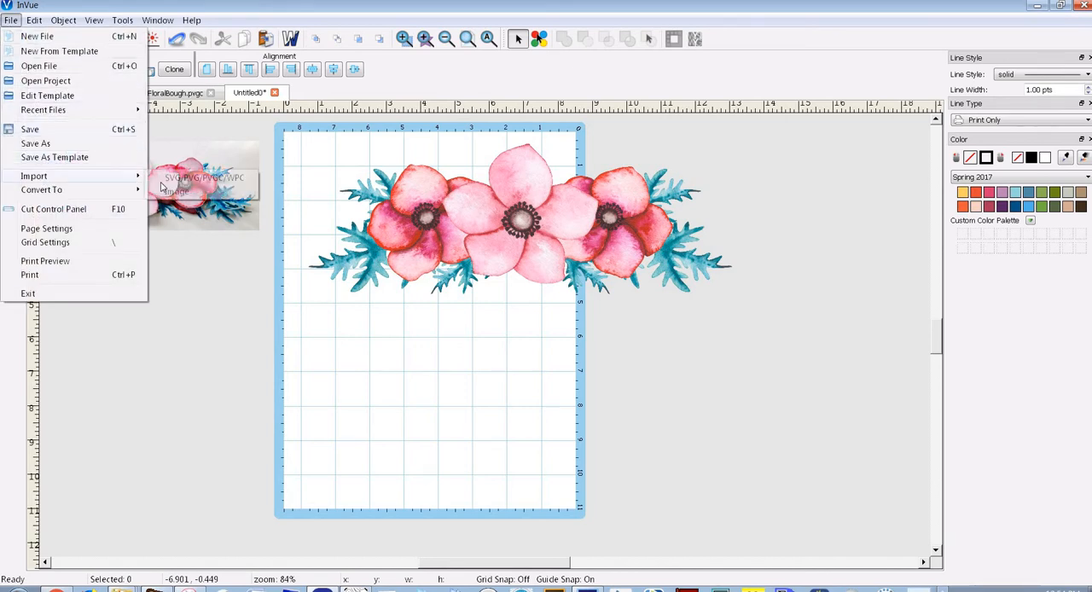
{"action": "left_click", "coordinate": [189, 195]}
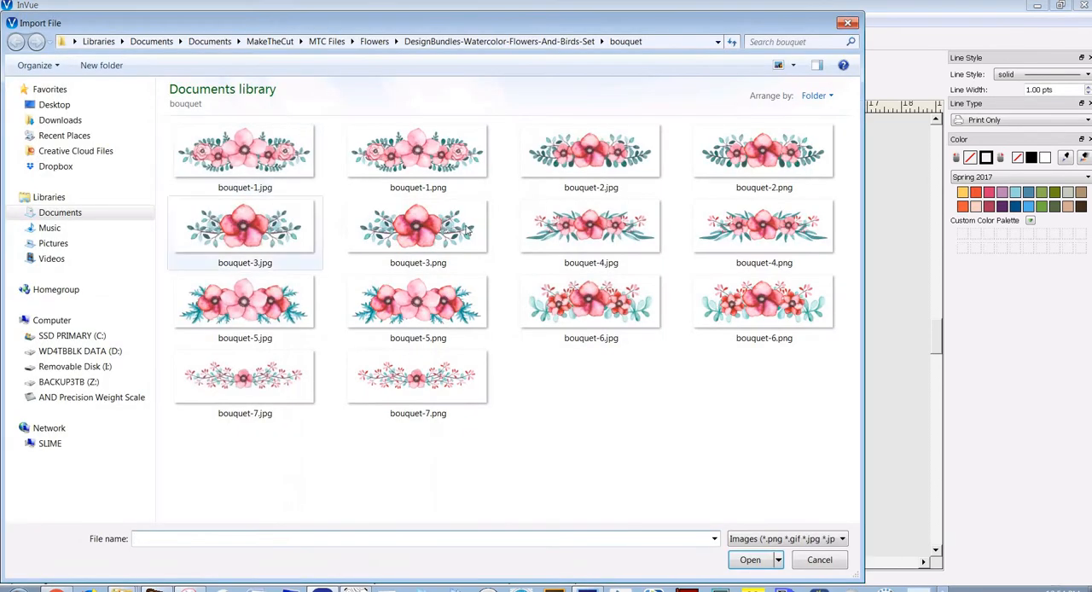
{"action": "left_click", "coordinate": [561, 42]}
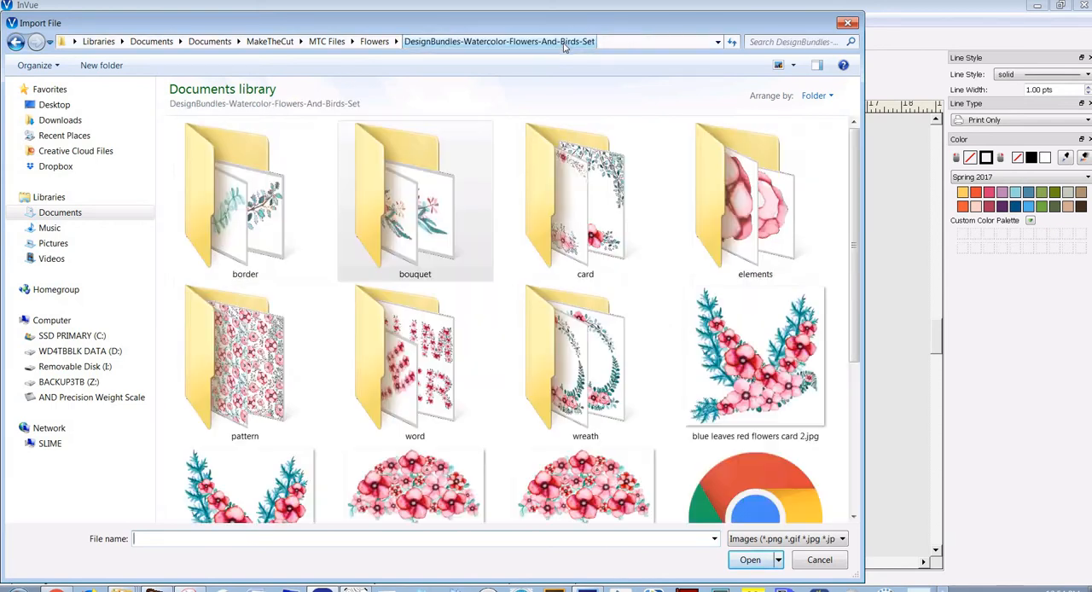
{"action": "double_click", "coordinate": [755, 243]}
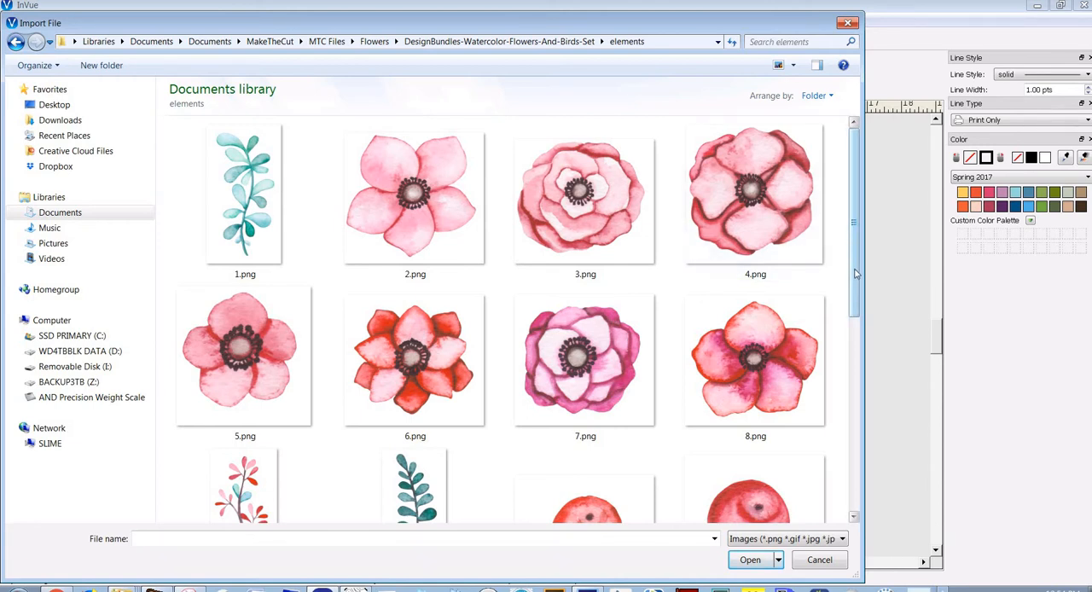
Import the flower images 2.png and 5.png and the leaf image 19.png together
{"action": "scroll", "coordinate": [855, 273], "scroll_direction": "down", "scroll_amount": 1}
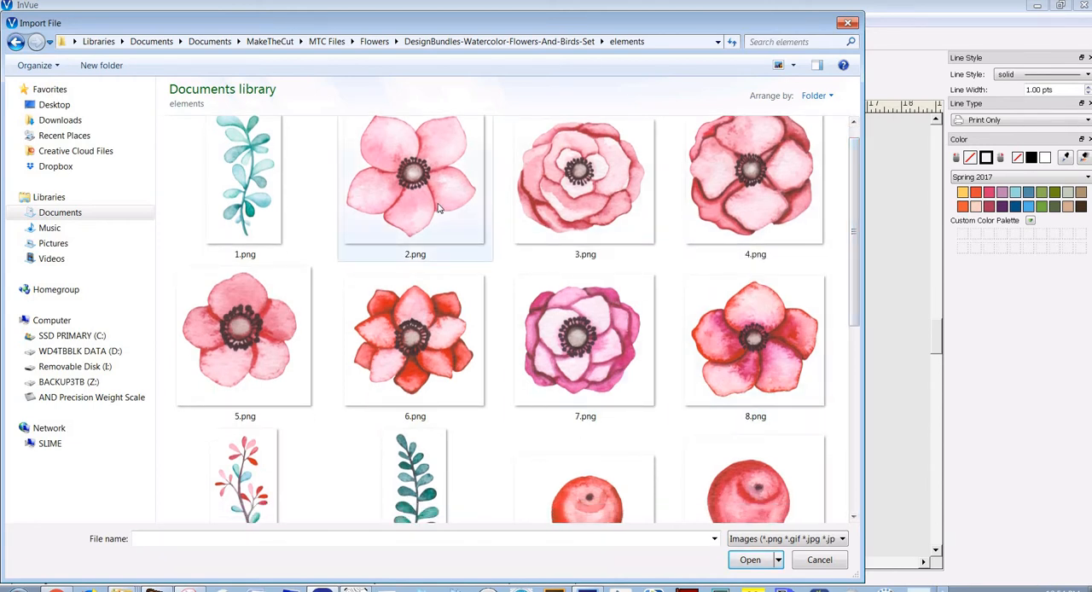
{"action": "left_click", "coordinate": [482, 229]}
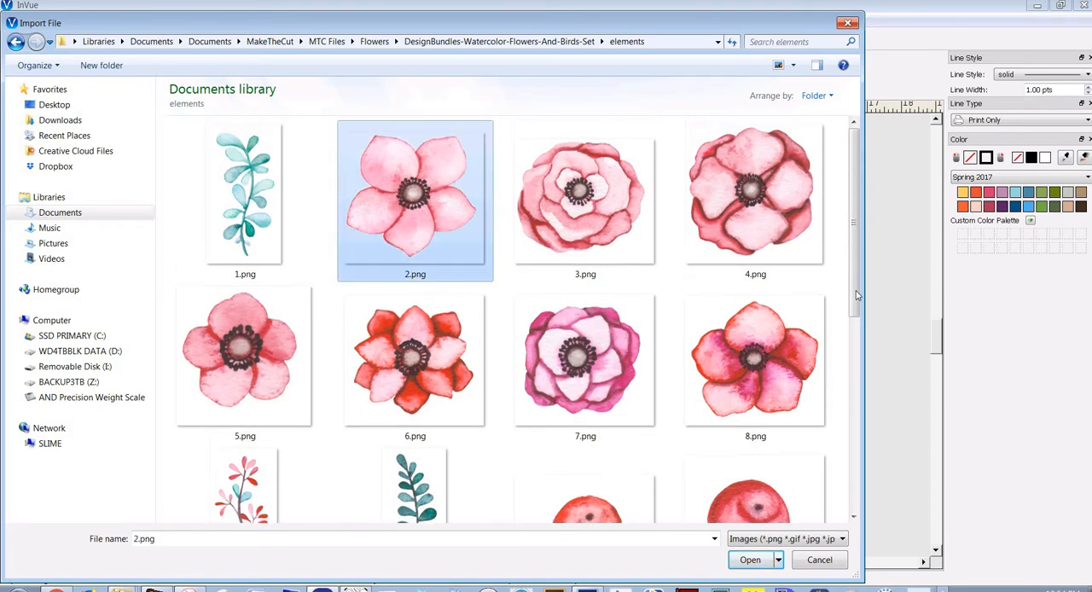
{"action": "left_click_drag", "start_coordinate": [856, 300], "coordinate": [850, 348]}
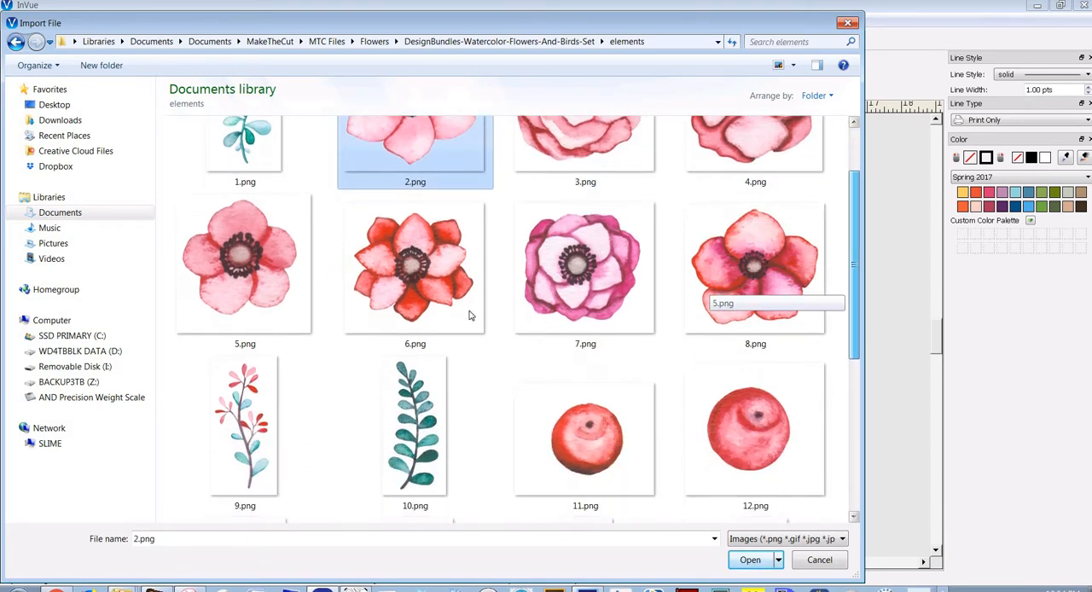
{"action": "left_click", "coordinate": [266, 294], "text": "ctrl"}
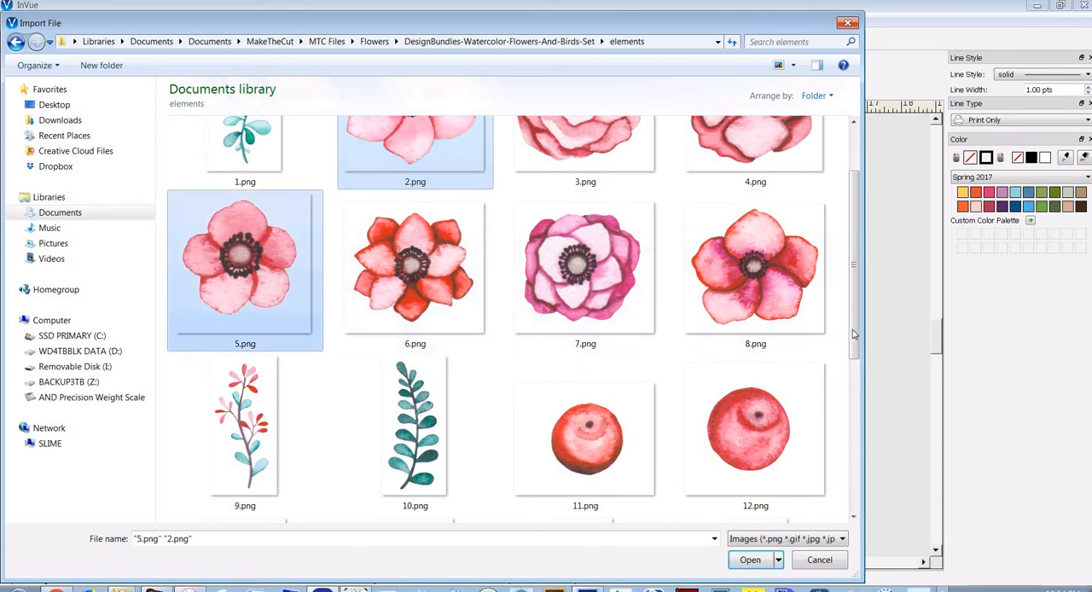
{"action": "left_click_drag", "start_coordinate": [854, 337], "coordinate": [855, 493]}
{"action": "left_click", "coordinate": [594, 480], "text": "ctrl"}
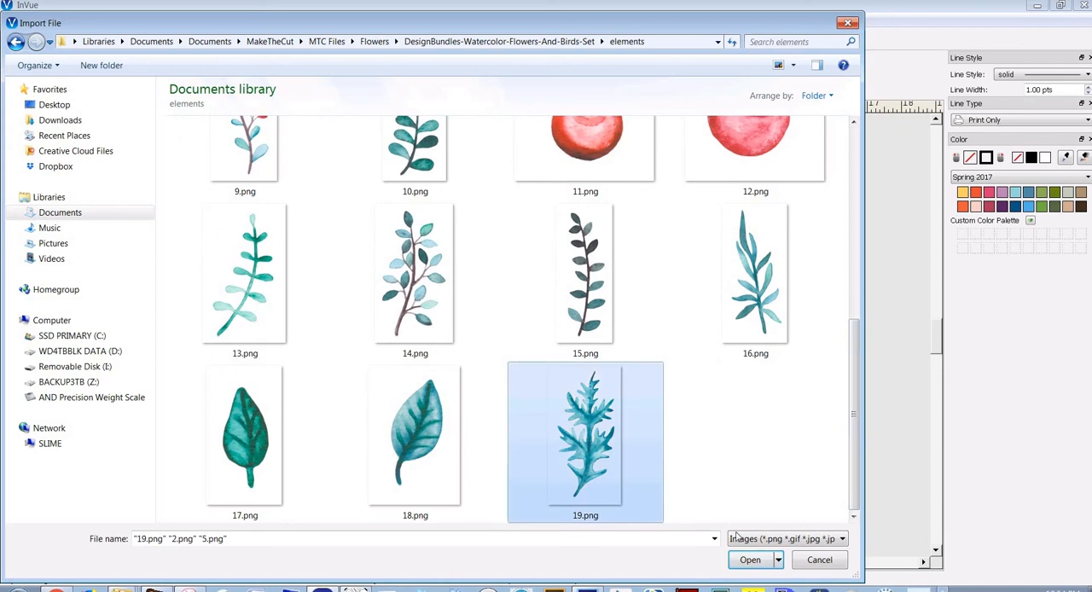
{"action": "left_click", "coordinate": [751, 560]}
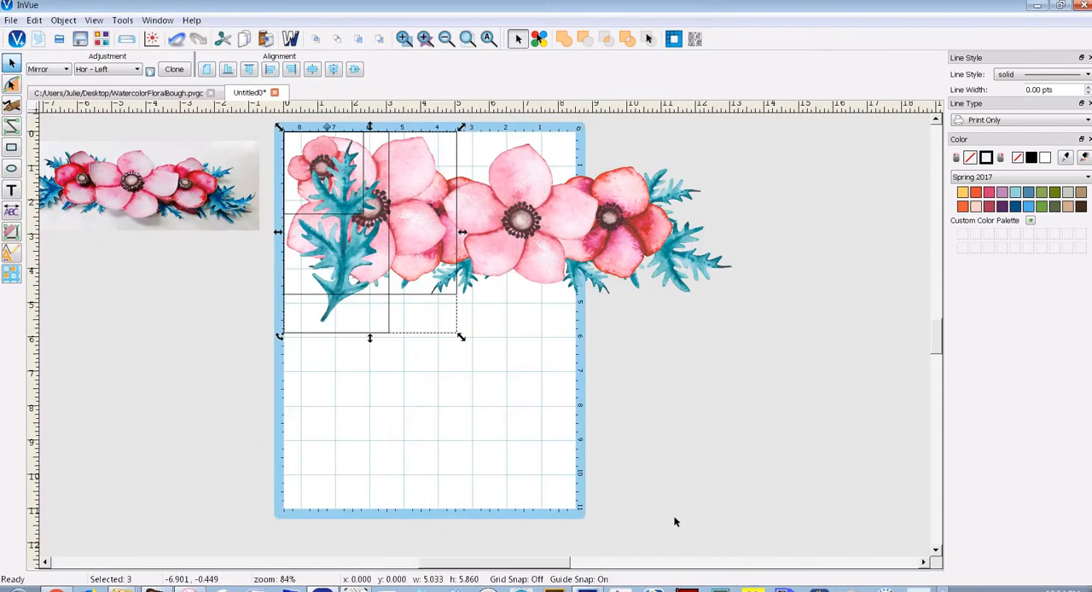
Separate the leaf, large flower and small flower images side by side below the bouquet, at about x 1.31, x 5.35 and x 11.24
{"action": "left_click_drag", "start_coordinate": [354, 280], "coordinate": [191, 420]}
{"action": "left_click", "coordinate": [360, 404]}
{"action": "left_click_drag", "start_coordinate": [181, 357], "coordinate": [388, 381]}
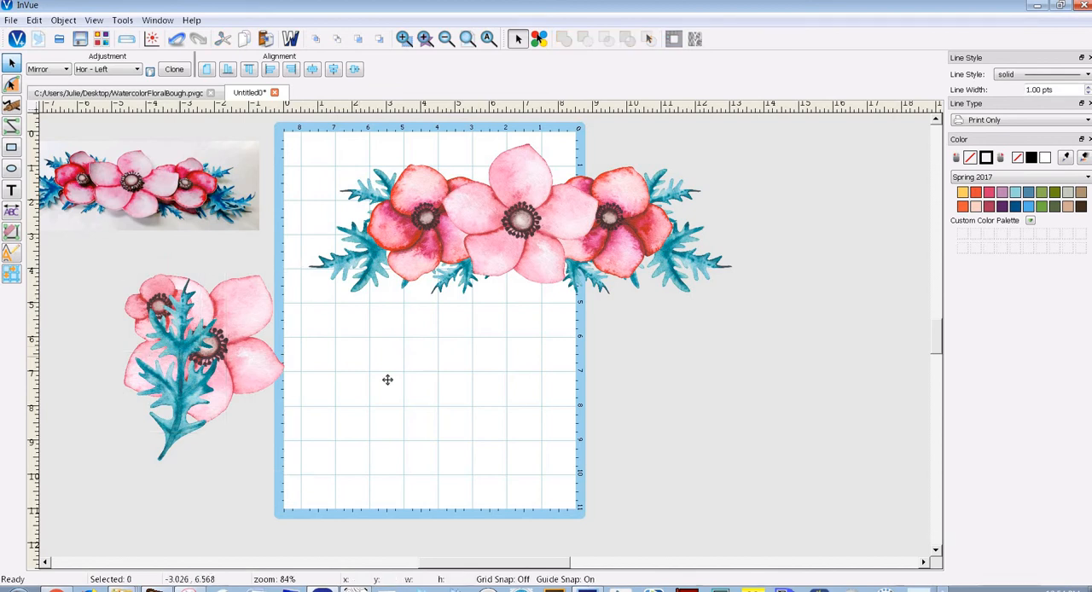
{"action": "left_click_drag", "start_coordinate": [277, 376], "coordinate": [636, 385]}
{"action": "left_click_drag", "start_coordinate": [159, 307], "coordinate": [705, 383]}
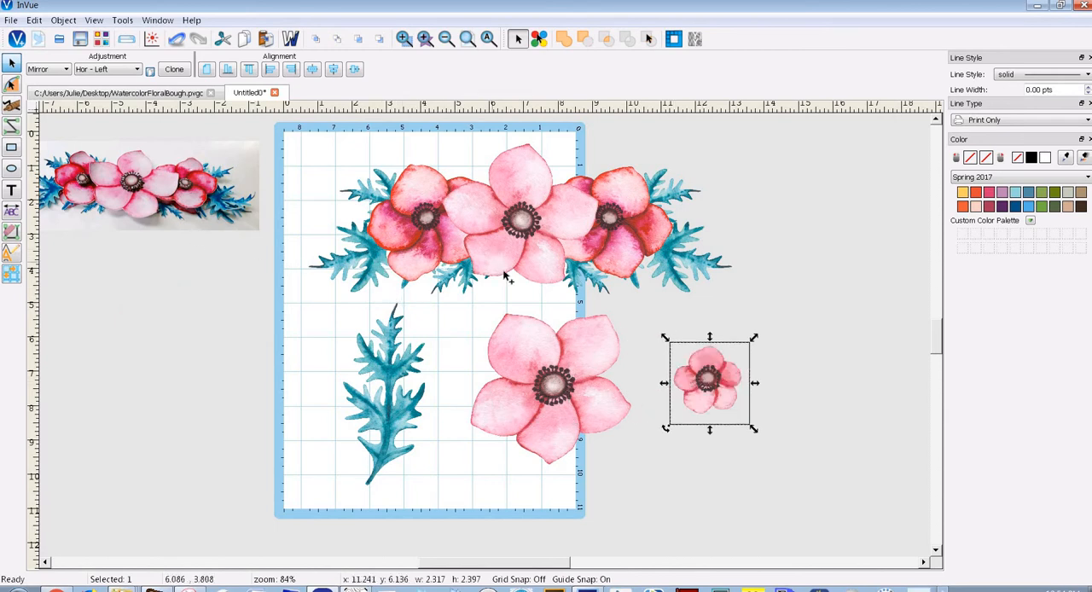
Move the bouquet image to about x -0.48, y -0.30 on the mat
{"action": "left_click", "coordinate": [291, 40]}
{"action": "left_click", "coordinate": [547, 239]}
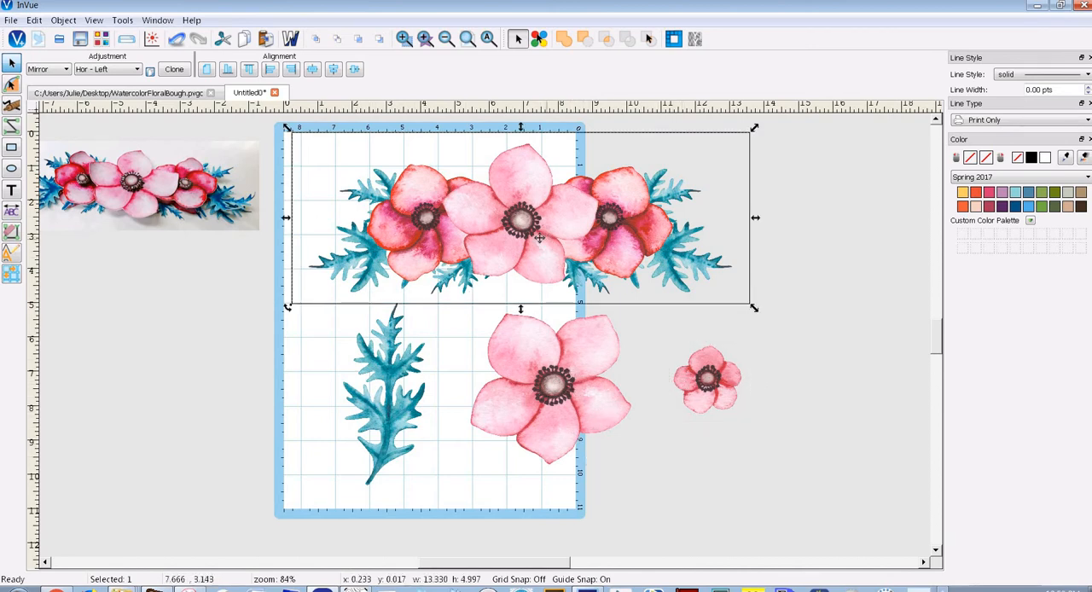
{"action": "left_click_drag", "start_coordinate": [540, 238], "coordinate": [515, 227]}
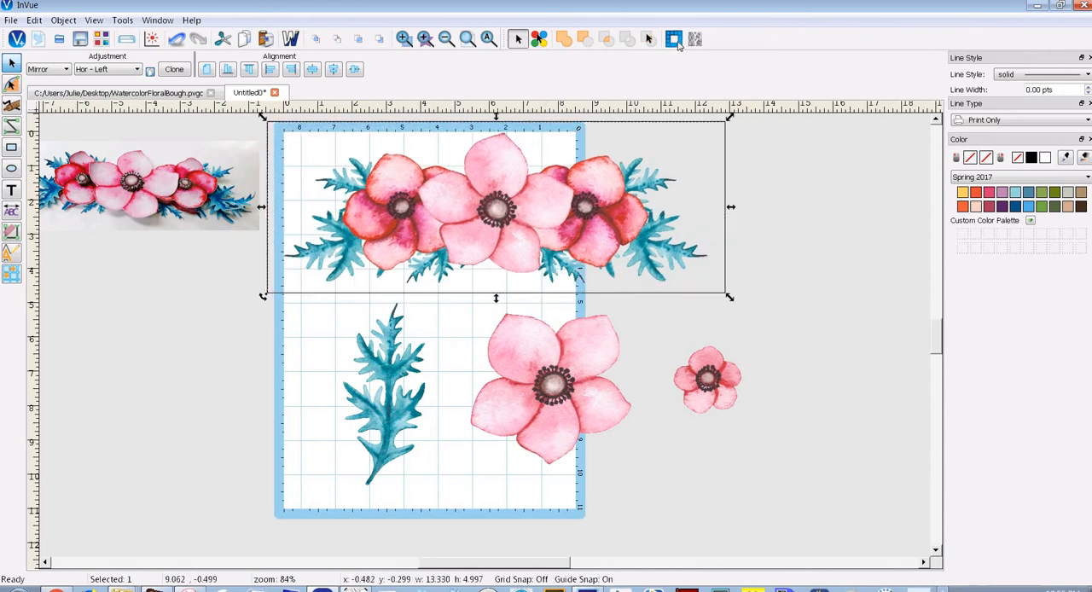
Vectorize the bouquet image as a silhouette with the default settings
{"action": "left_click", "coordinate": [673, 43]}
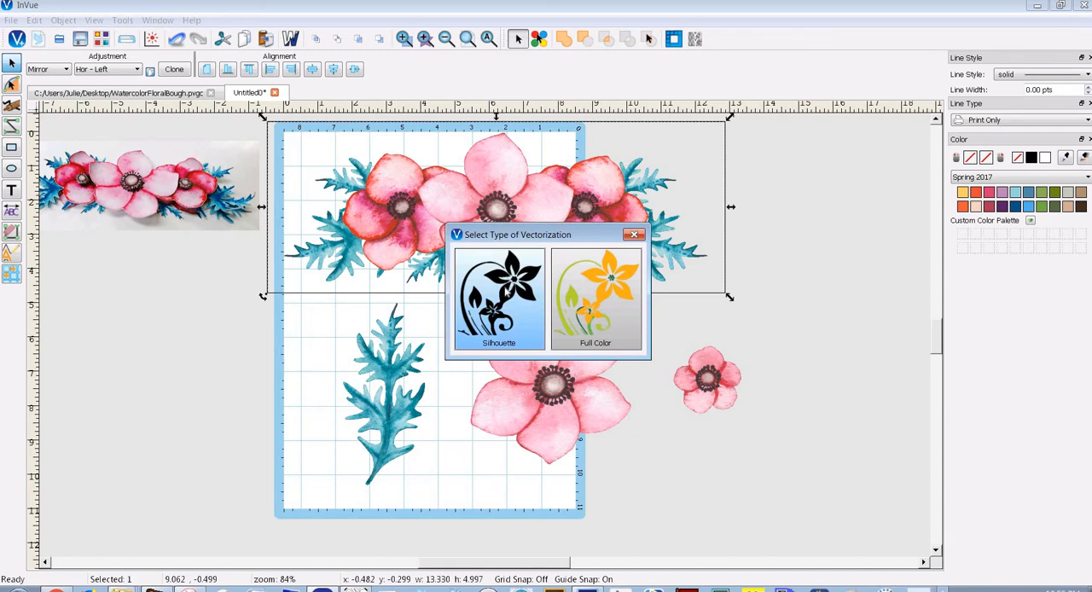
{"action": "left_click", "coordinate": [506, 290]}
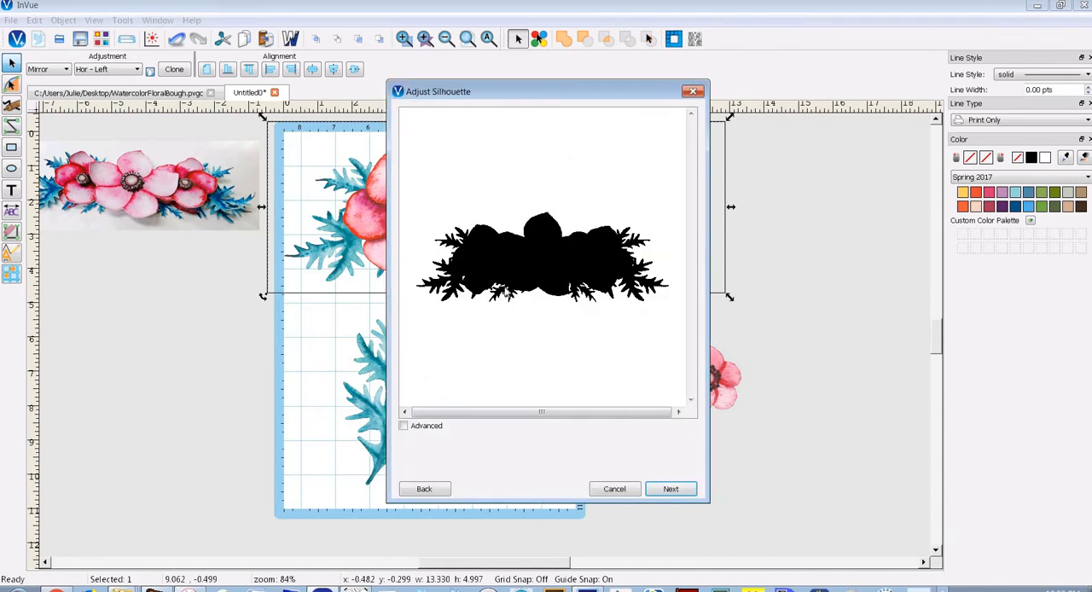
{"action": "left_click", "coordinate": [672, 490]}
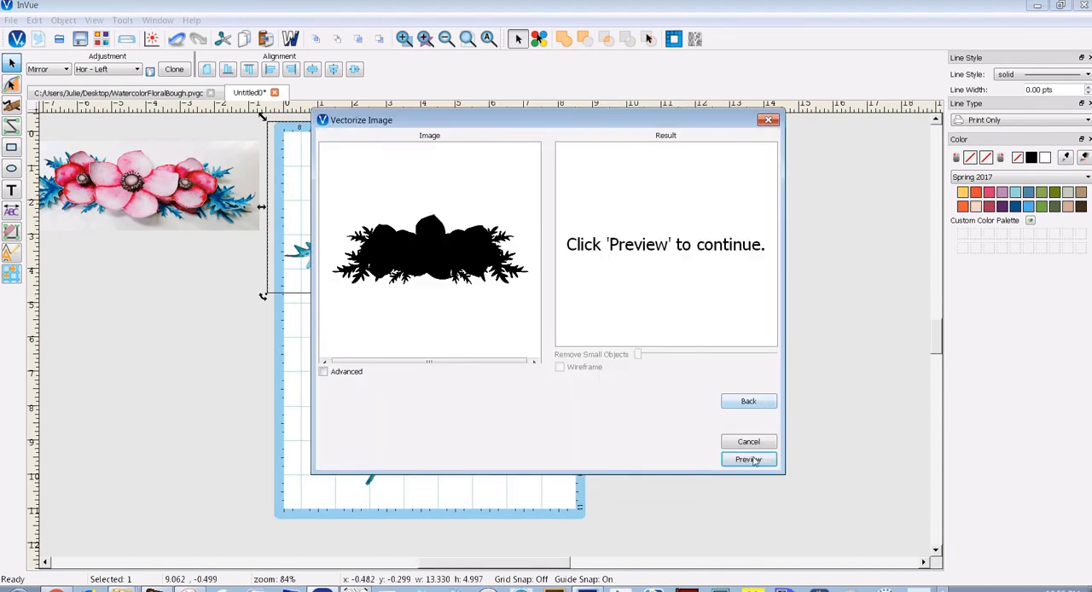
{"action": "left_click", "coordinate": [748, 460]}
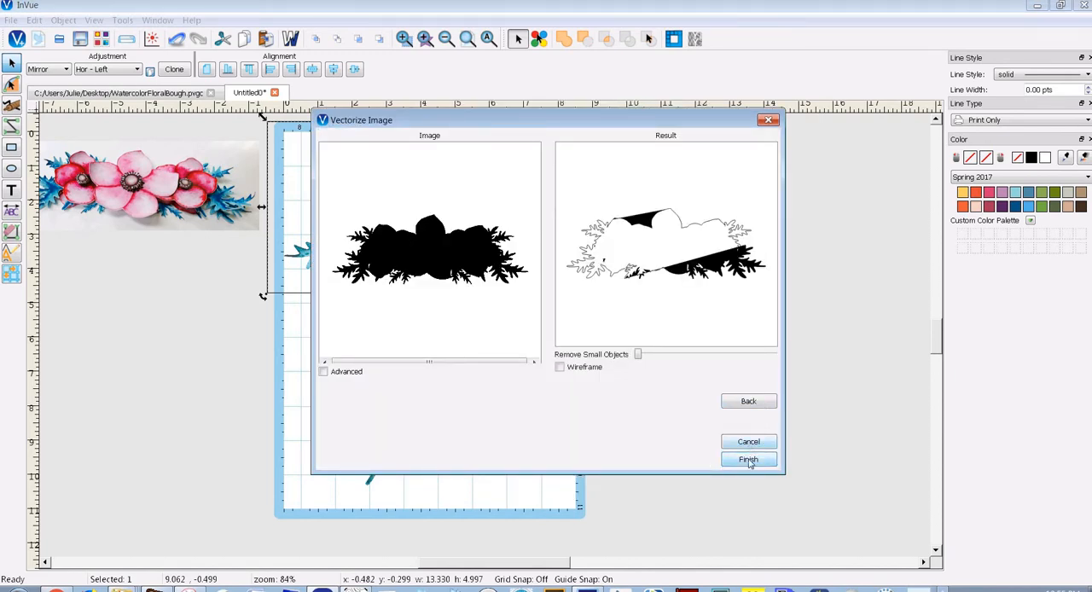
{"action": "left_click", "coordinate": [748, 460]}
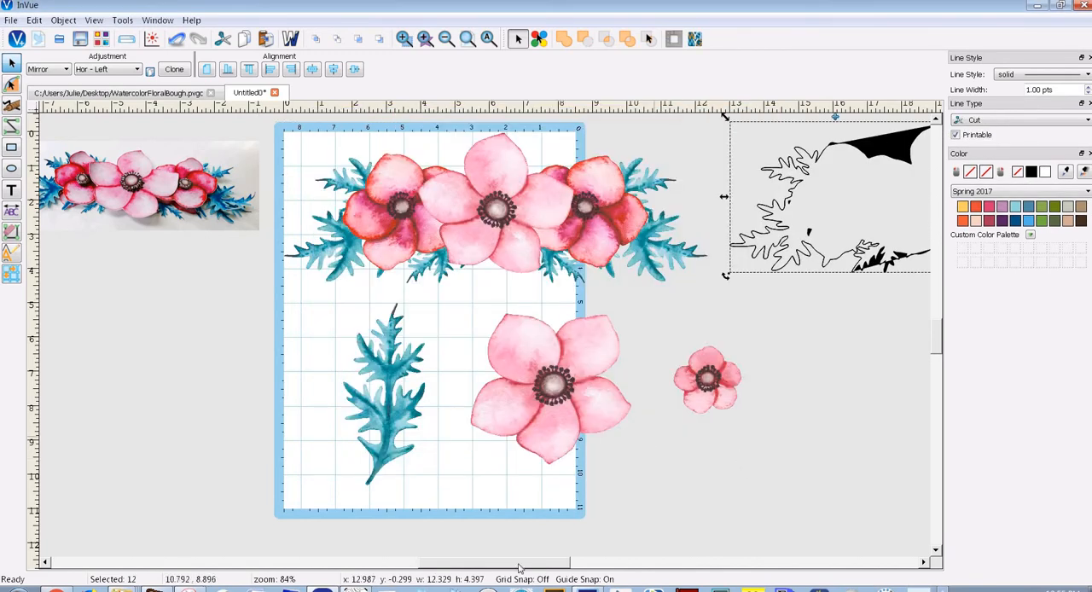
Erase the two straight diagonal segments that cut across the vectorized bouquet outline
{"action": "left_click_drag", "start_coordinate": [550, 565], "coordinate": [607, 565]}
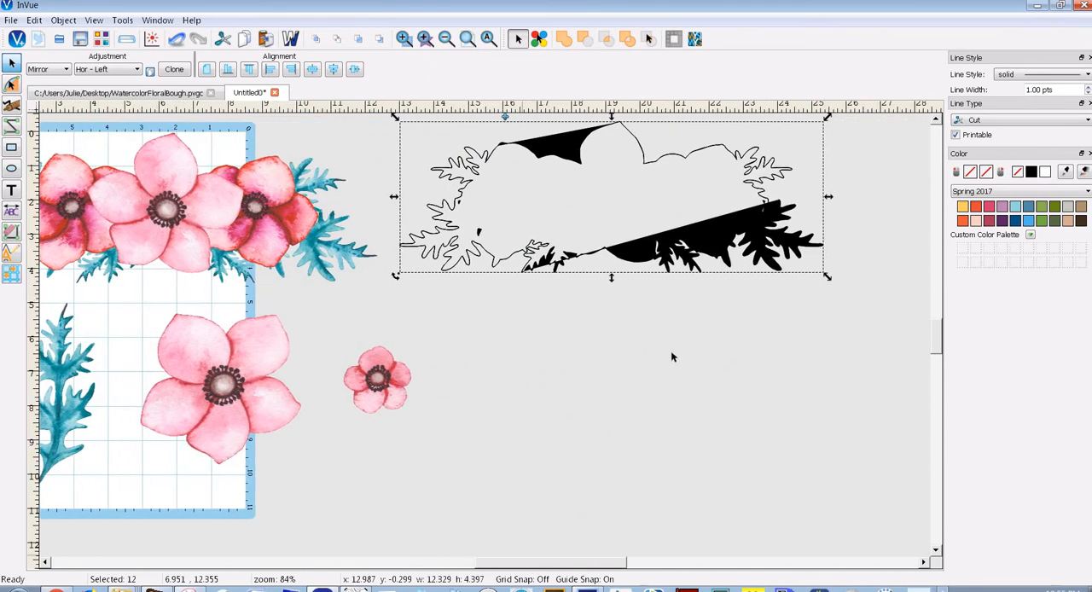
{"action": "left_click", "coordinate": [11, 233]}
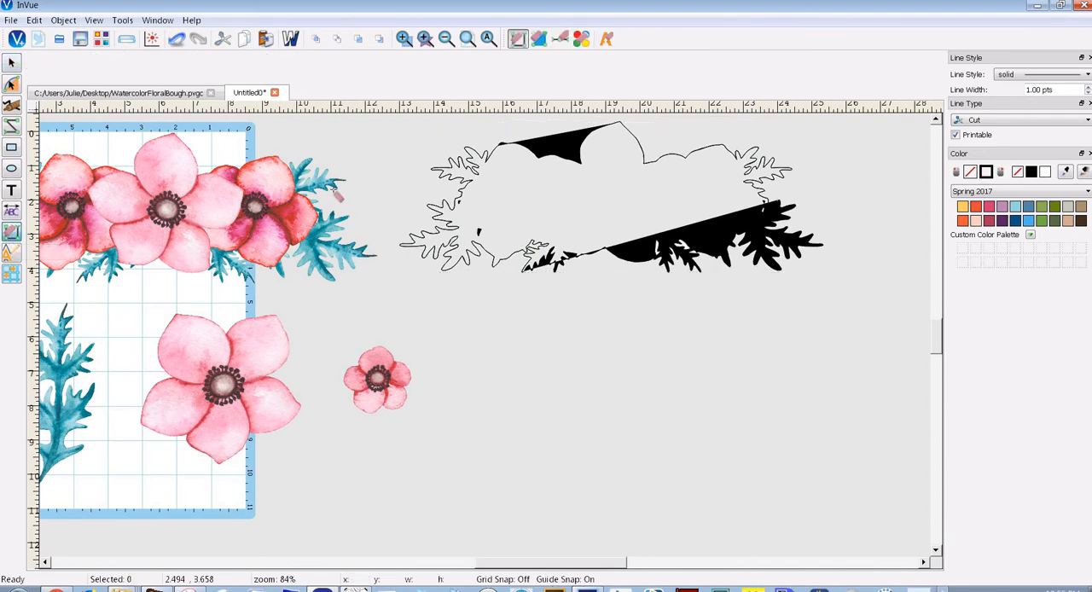
{"action": "left_click", "coordinate": [555, 145]}
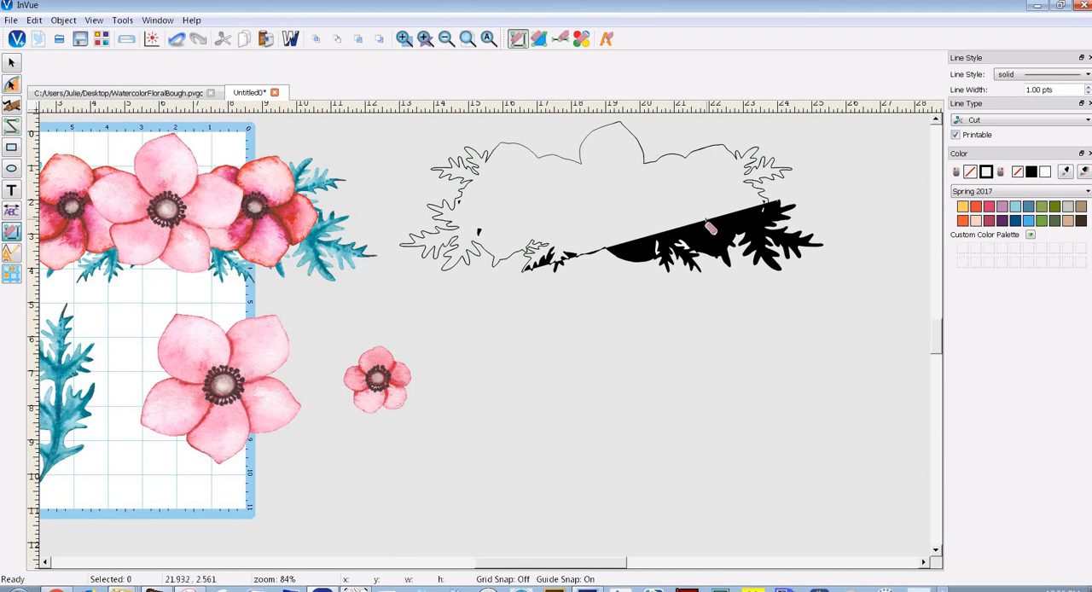
{"action": "left_click", "coordinate": [712, 220]}
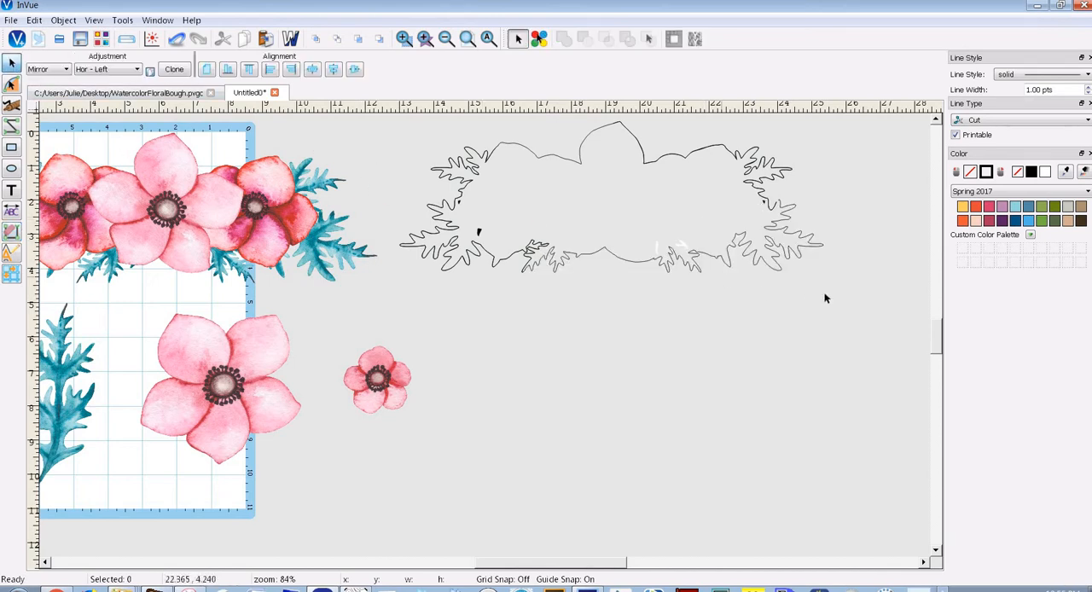
Group all pieces of the bouquet outline and move the group over the bouquet image at about x 0.03, y 0.05
{"action": "mouse_move", "coordinate": [857, 308]}
{"action": "left_mouse_down"}
{"action": "mouse_move", "coordinate": [611, 167]}
{"action": "mouse_move", "coordinate": [378, 114]}
{"action": "mouse_move", "coordinate": [430, 157]}
{"action": "left_mouse_up"}
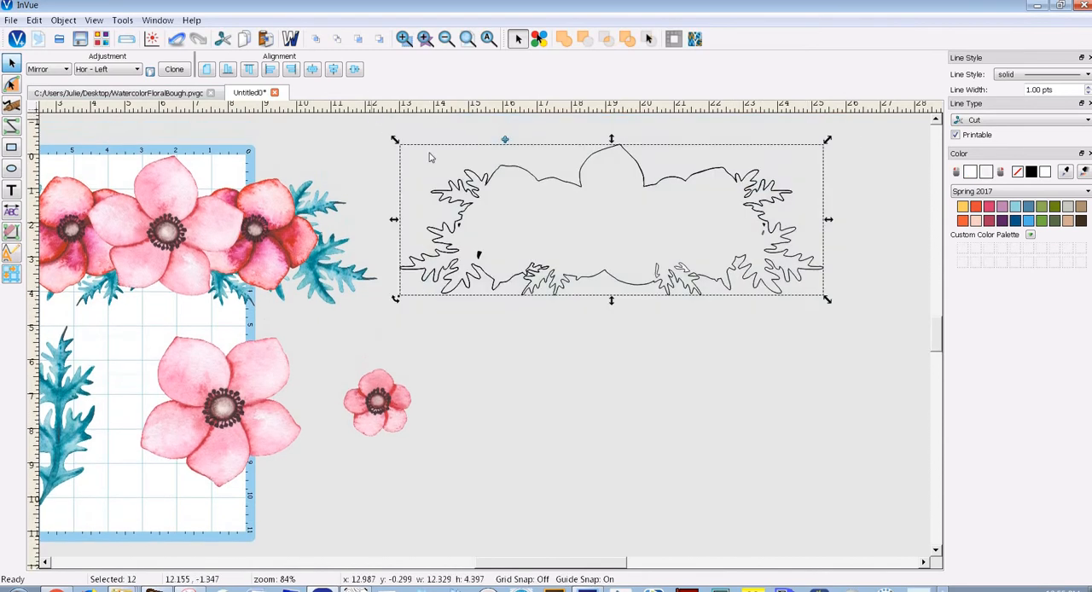
{"action": "left_click", "coordinate": [504, 142]}
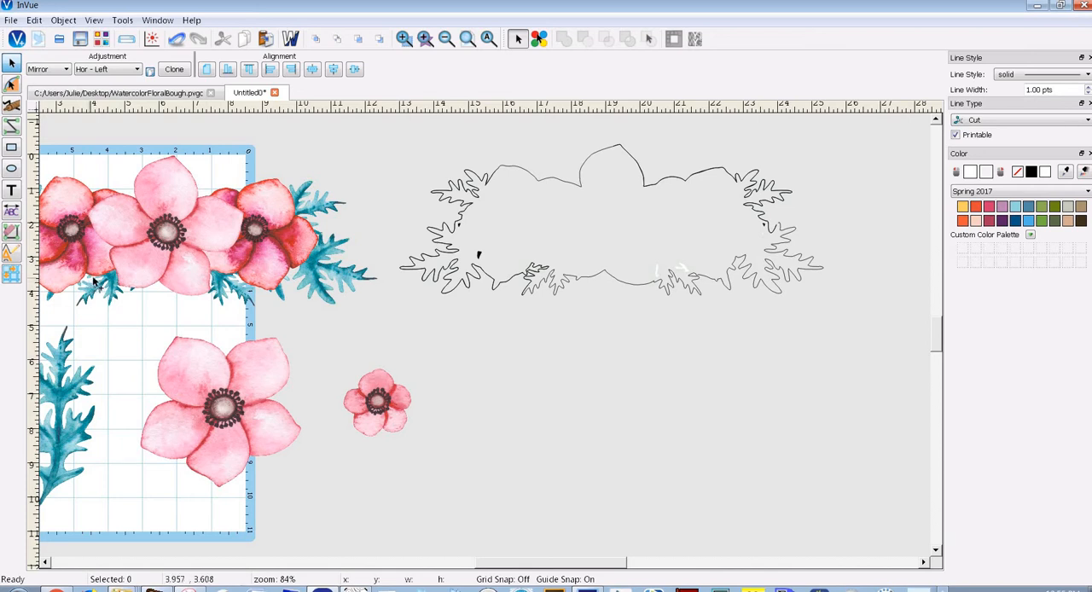
{"action": "left_click_drag", "start_coordinate": [556, 565], "coordinate": [539, 565]}
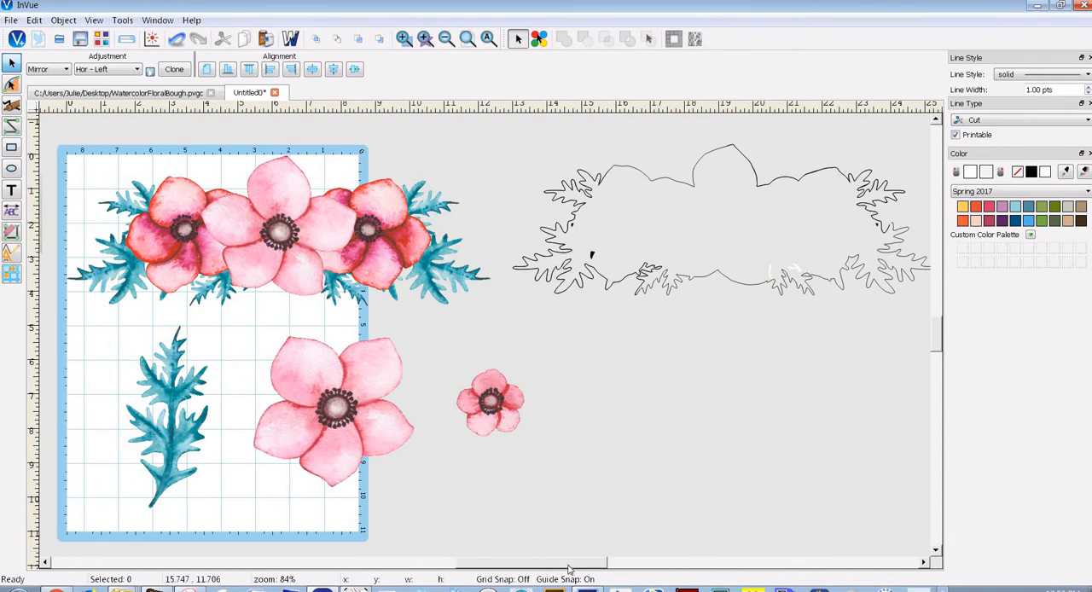
{"action": "left_click_drag", "start_coordinate": [588, 566], "coordinate": [609, 567]}
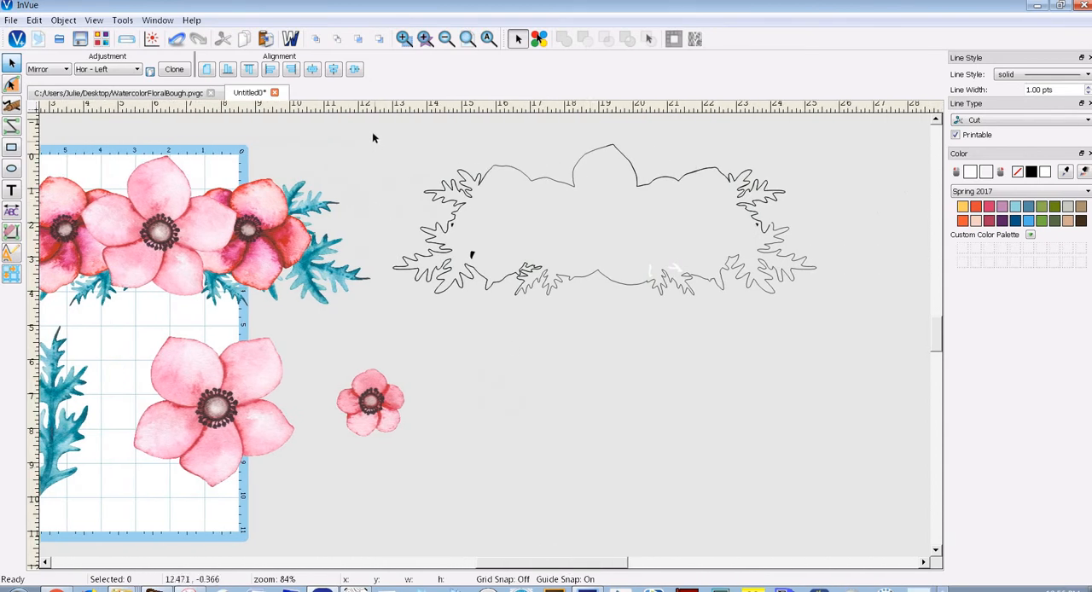
{"action": "left_click_drag", "start_coordinate": [666, 291], "coordinate": [891, 350]}
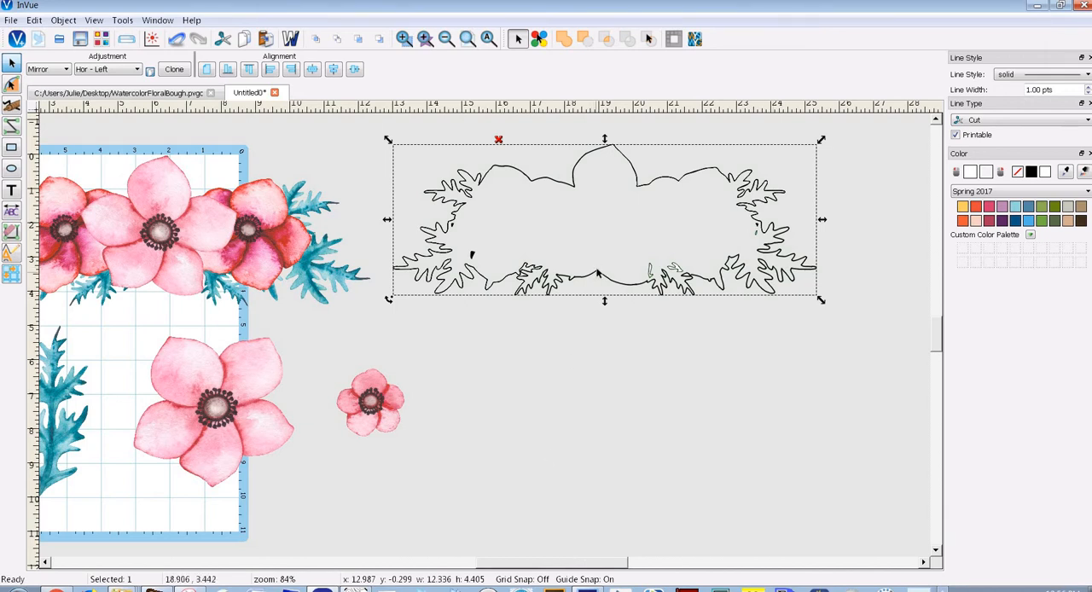
{"action": "left_click_drag", "start_coordinate": [507, 268], "coordinate": [152, 283]}
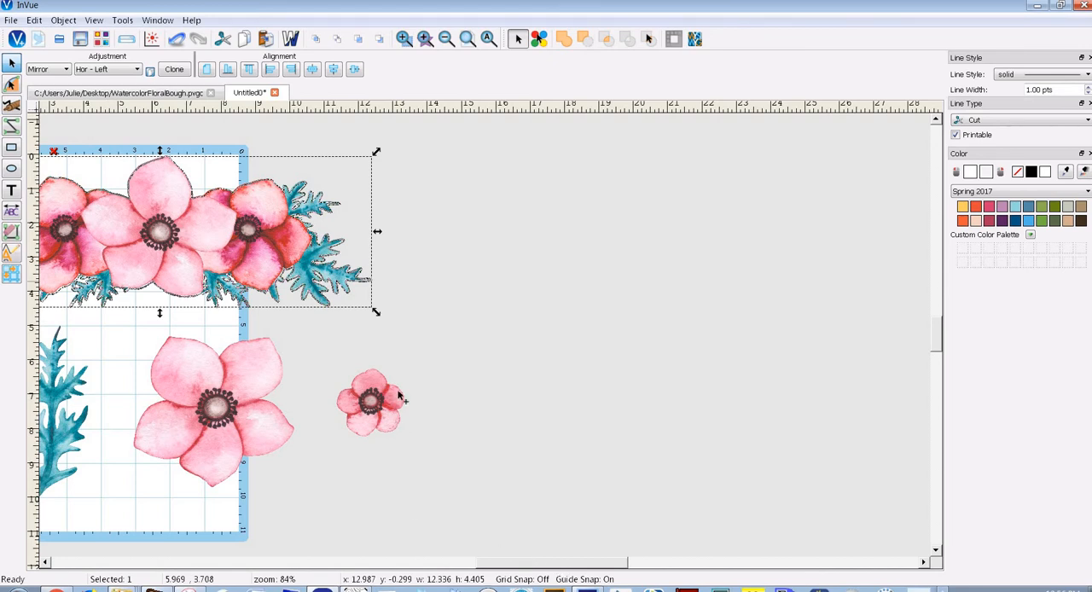
{"action": "scroll", "coordinate": [399, 394], "scroll_direction": "left", "scroll_amount": 3}
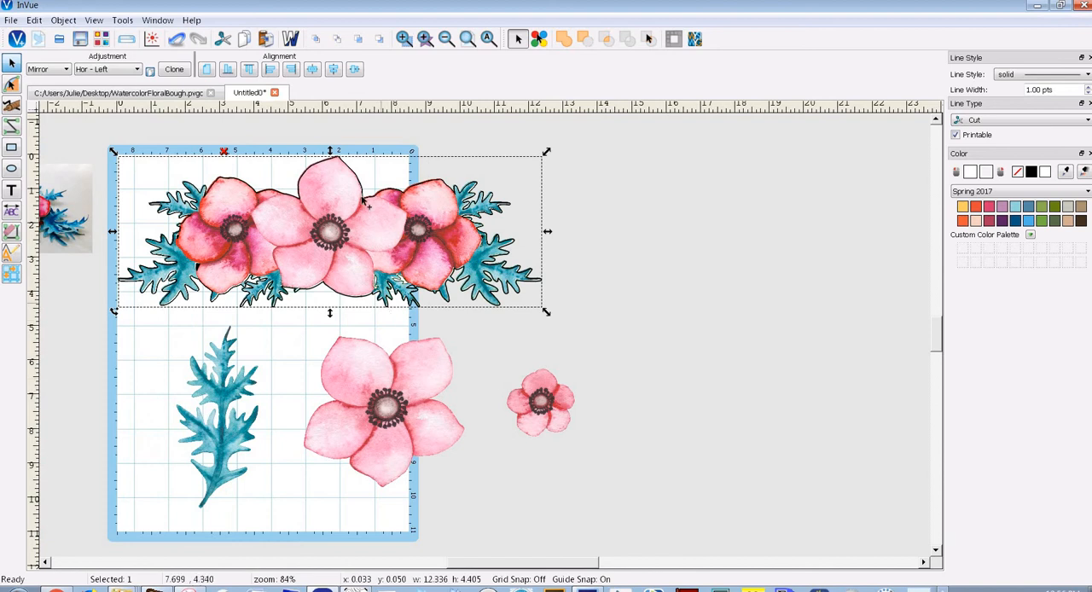
Try to fine-tune the alignment of the bouquet cut outline with the leaf and petal edges of the image
{"action": "left_click", "coordinate": [404, 39]}
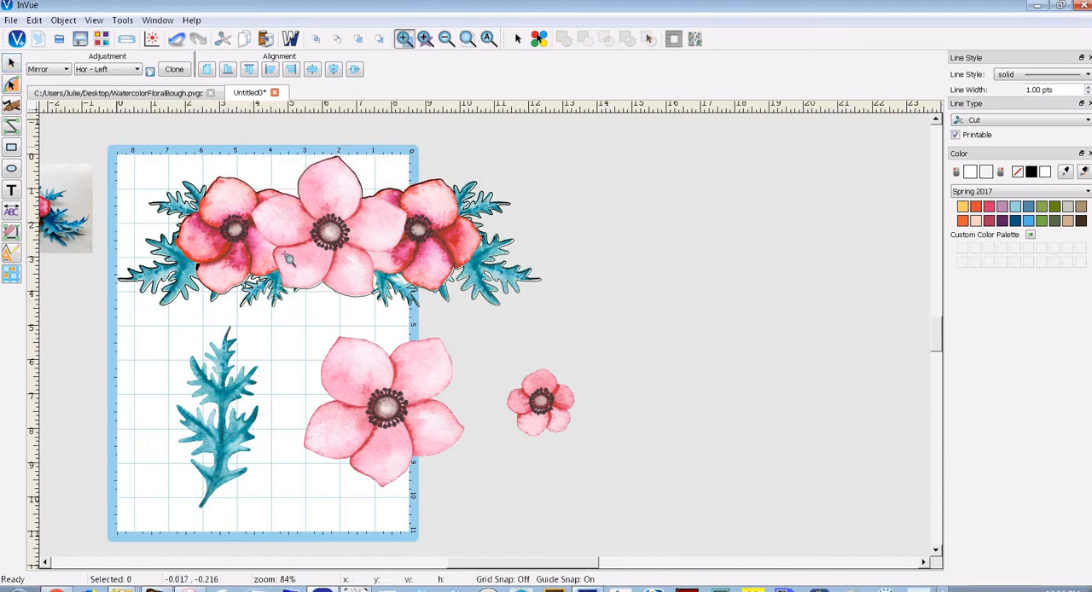
{"action": "left_click_drag", "start_coordinate": [116, 147], "coordinate": [304, 270]}
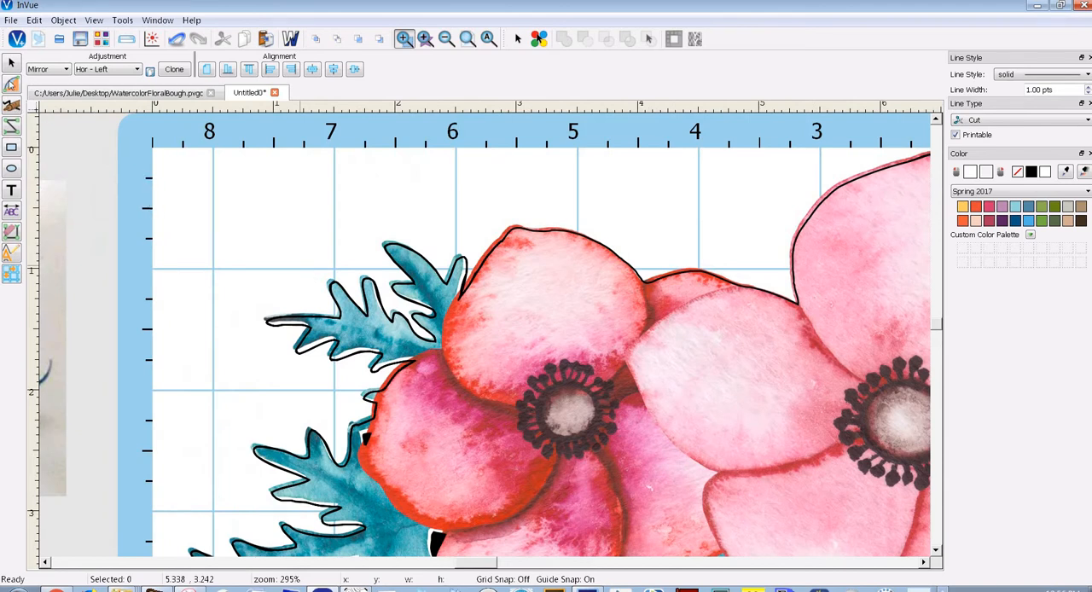
{"action": "left_click", "coordinate": [12, 63]}
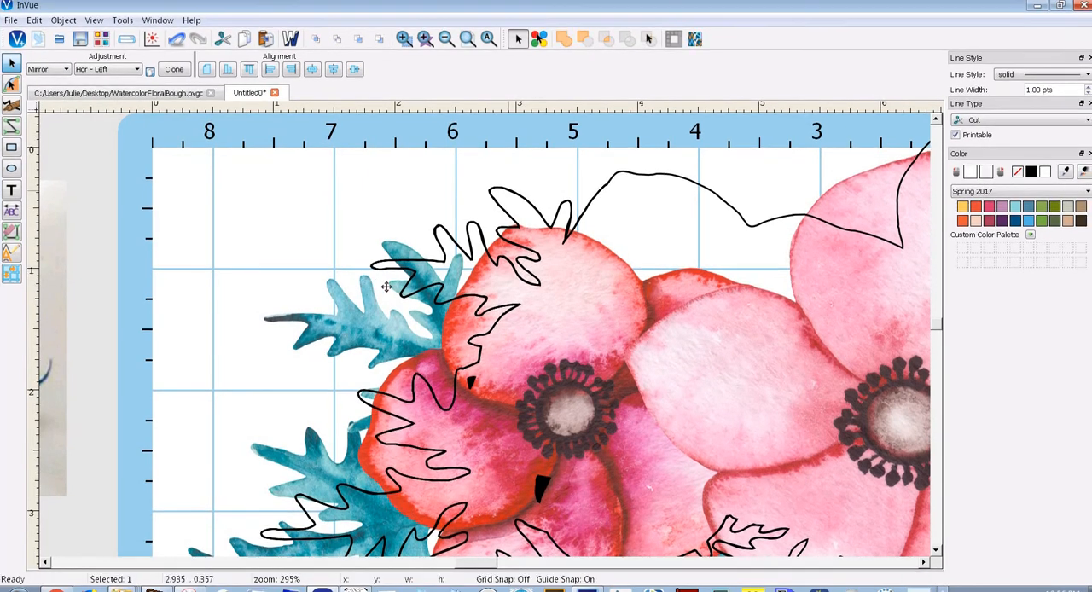
{"action": "left_click_drag", "start_coordinate": [382, 378], "coordinate": [525, 279]}
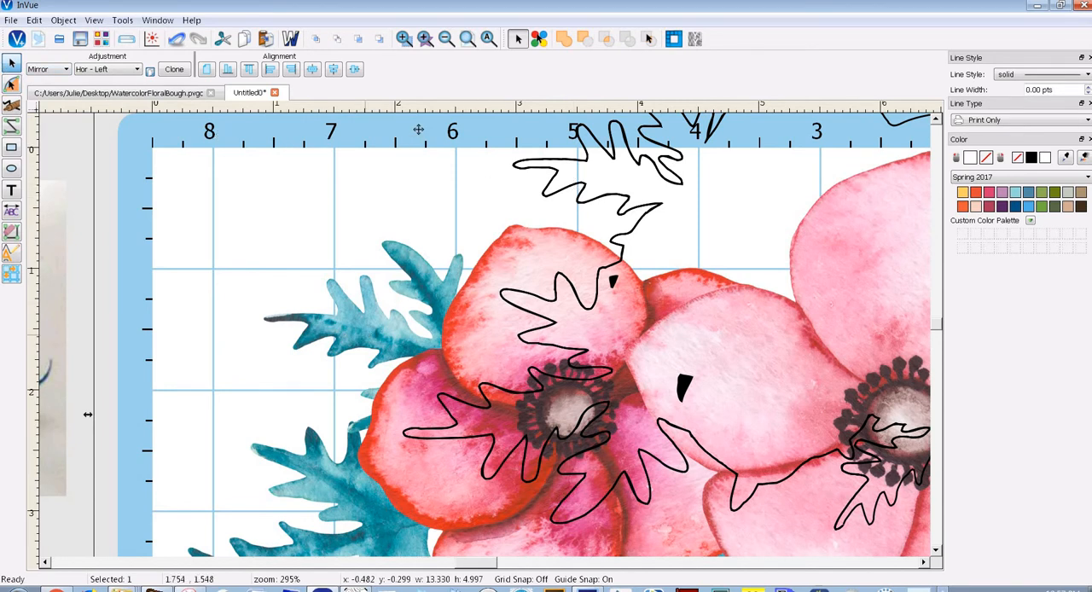
Vectorize the small pink flower image as a silhouette with the default settings
{"action": "left_click", "coordinate": [488, 39]}
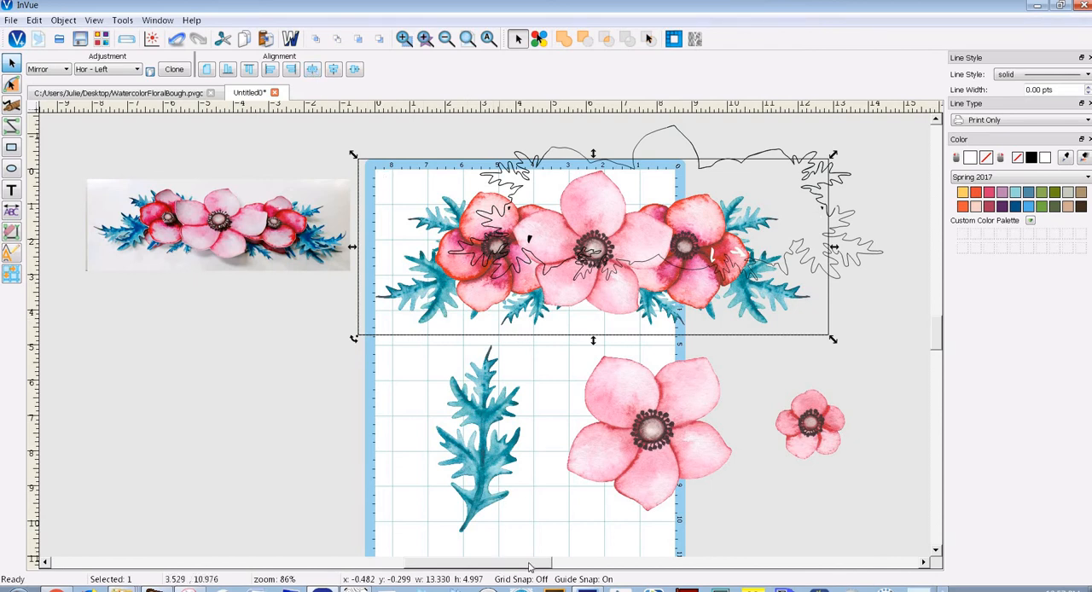
{"action": "left_click_drag", "start_coordinate": [529, 567], "coordinate": [559, 568]}
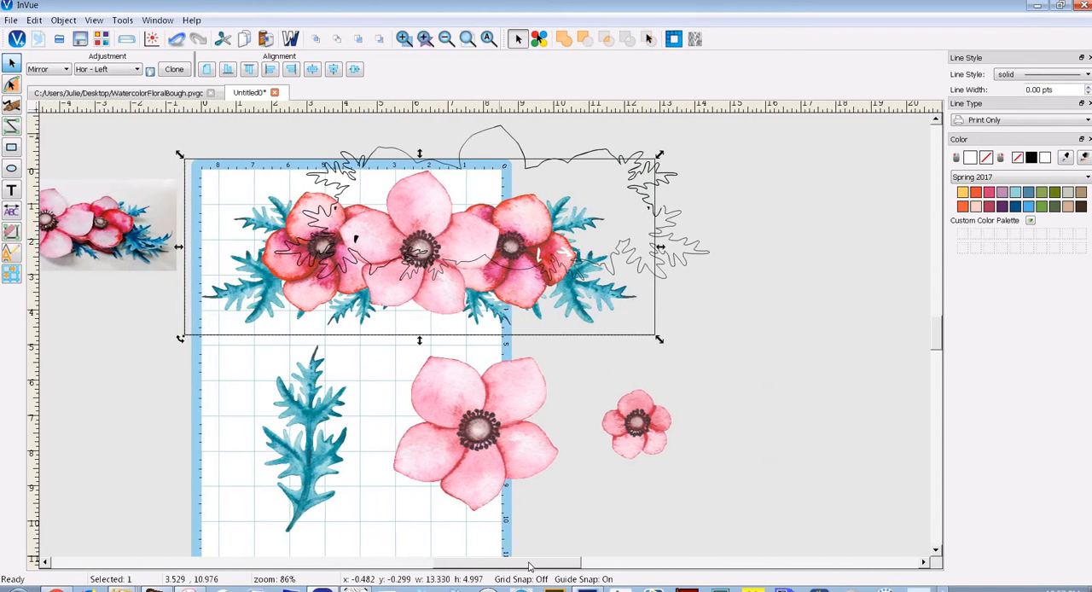
{"action": "left_click", "coordinate": [317, 420]}
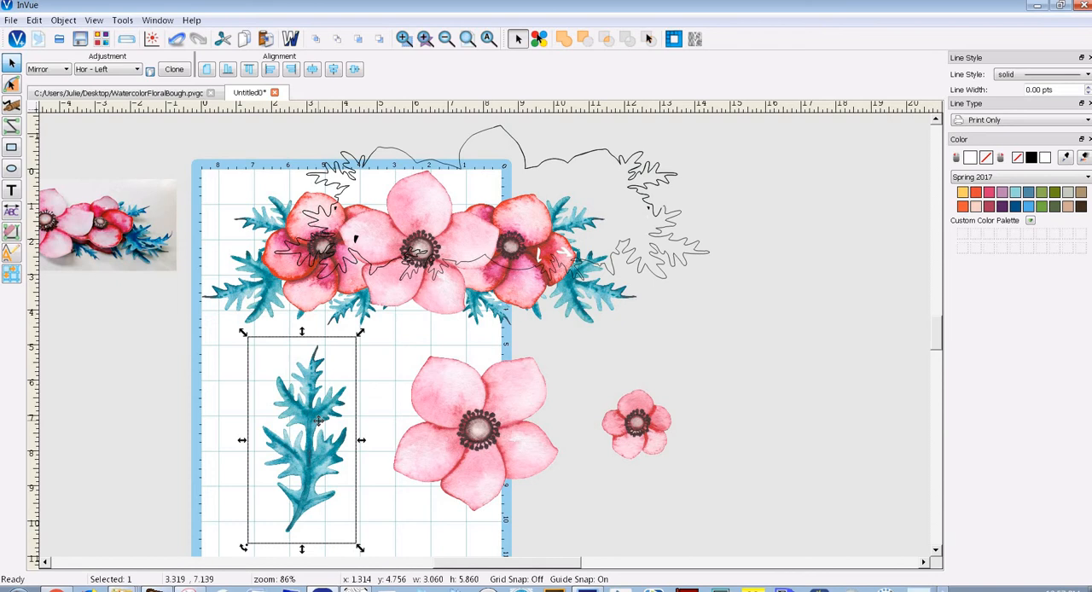
{"action": "left_click", "coordinate": [640, 425]}
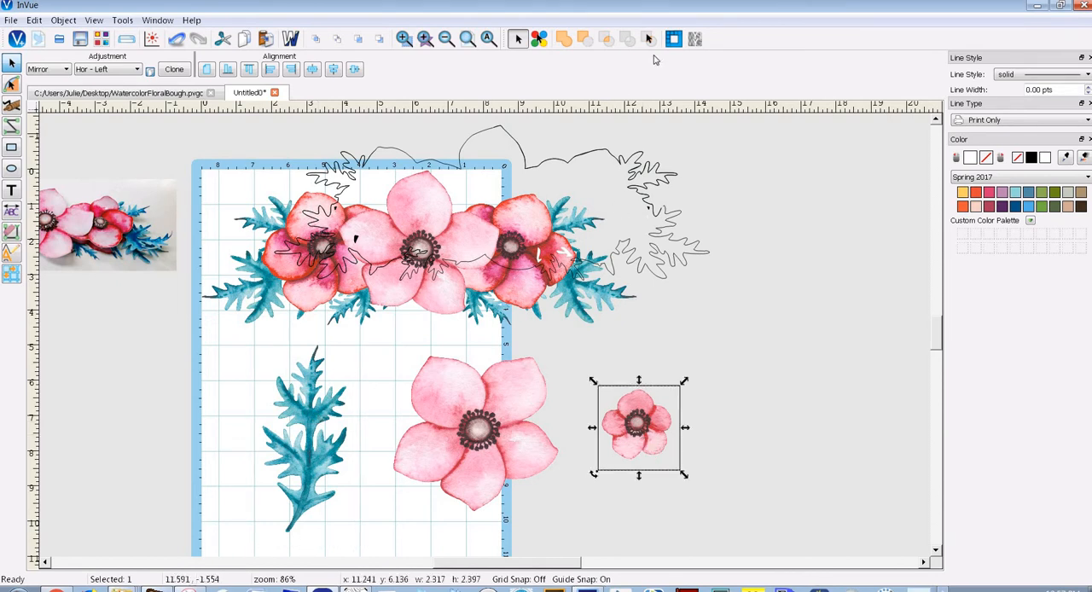
{"action": "left_click", "coordinate": [673, 39]}
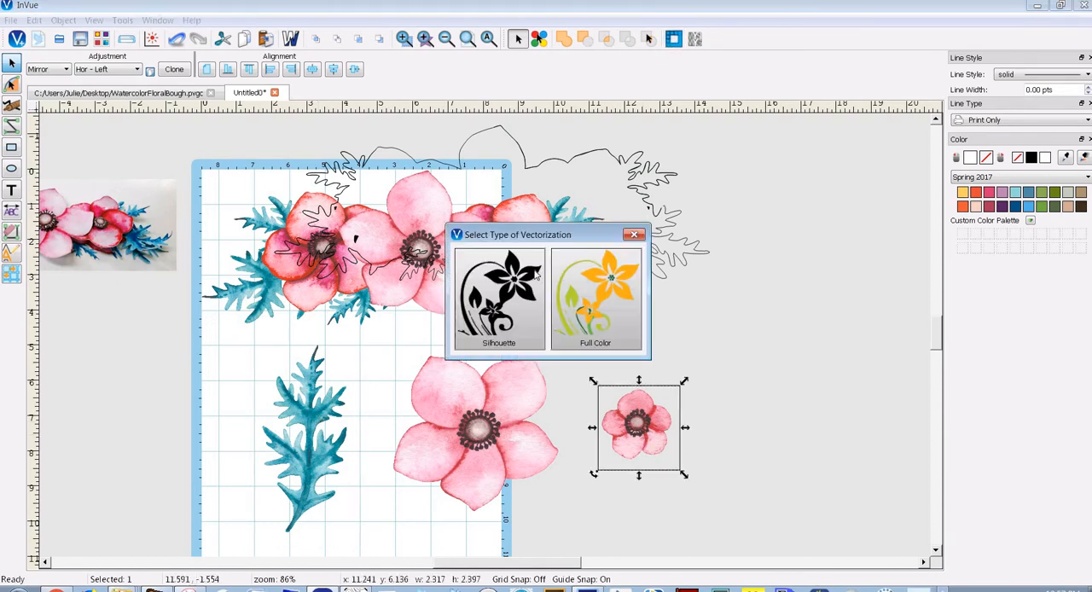
{"action": "left_click", "coordinate": [532, 282]}
{"action": "left_click", "coordinate": [670, 489]}
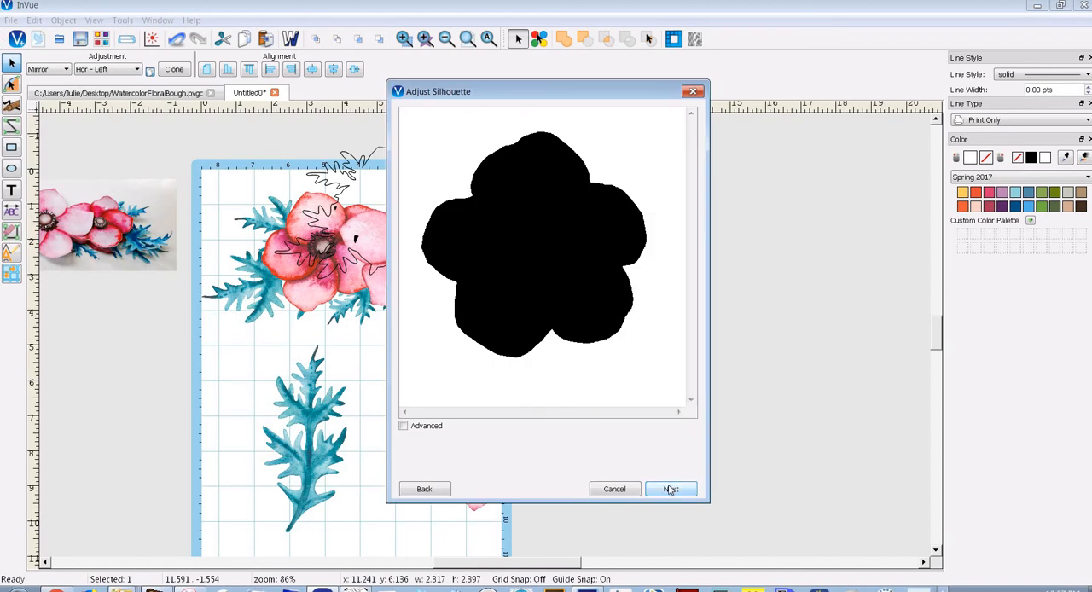
{"action": "left_click", "coordinate": [748, 460]}
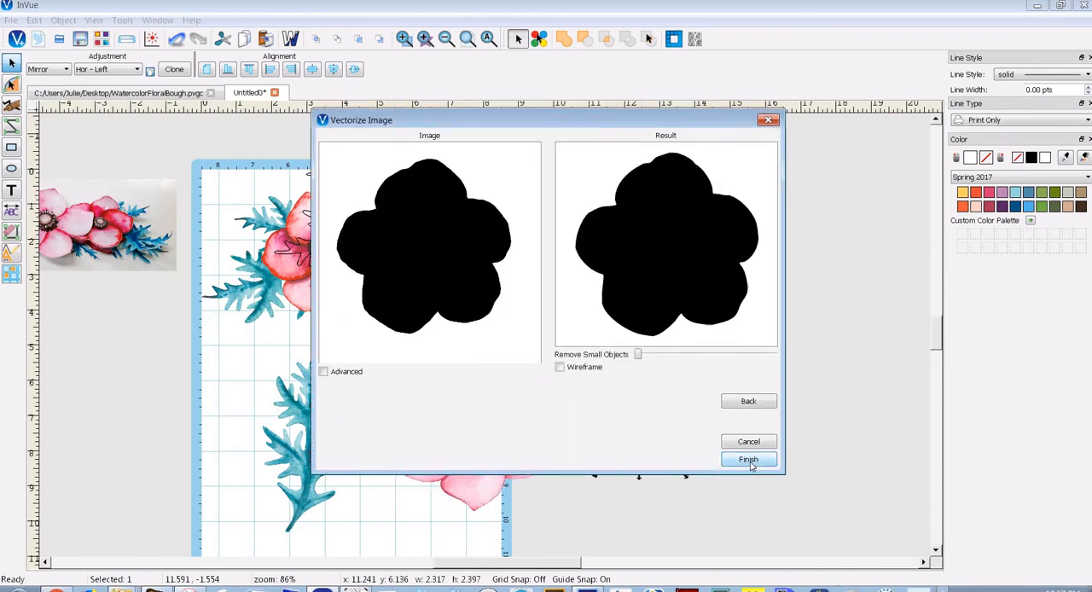
{"action": "left_click", "coordinate": [748, 460]}
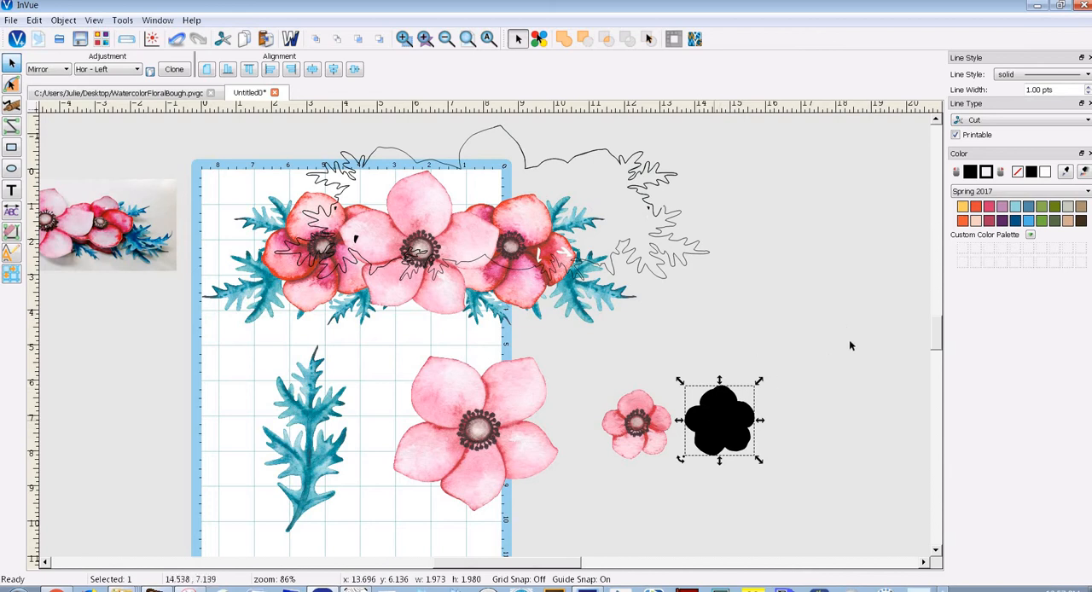
Make the small flower silhouette's fill transparent and move the outline over the flower image, at about x 11.35, y 6.23
{"action": "left_click", "coordinate": [1018, 172]}
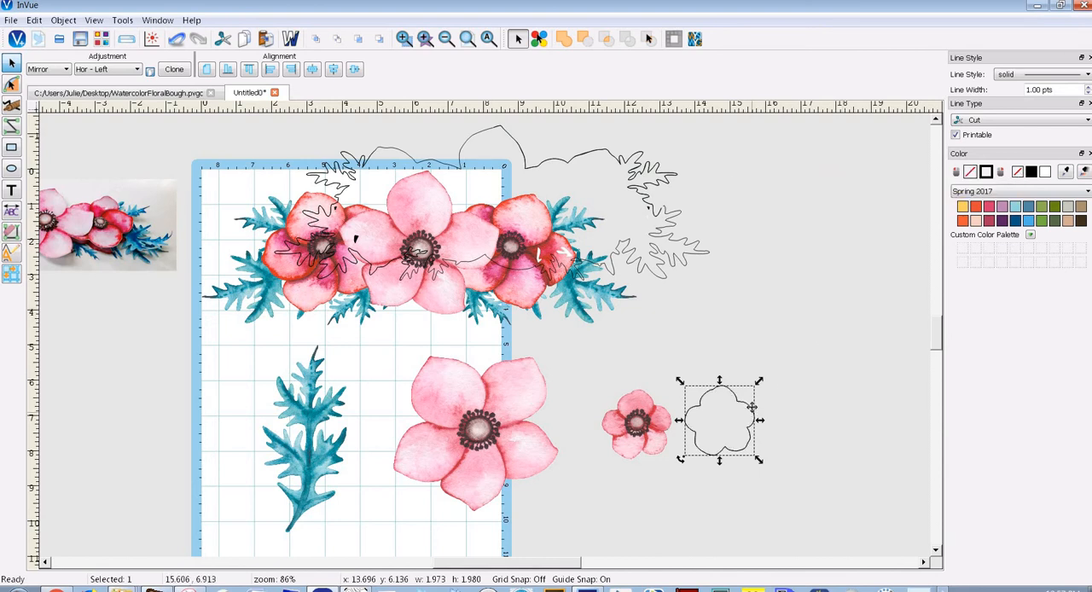
{"action": "left_click_drag", "start_coordinate": [714, 408], "coordinate": [669, 410]}
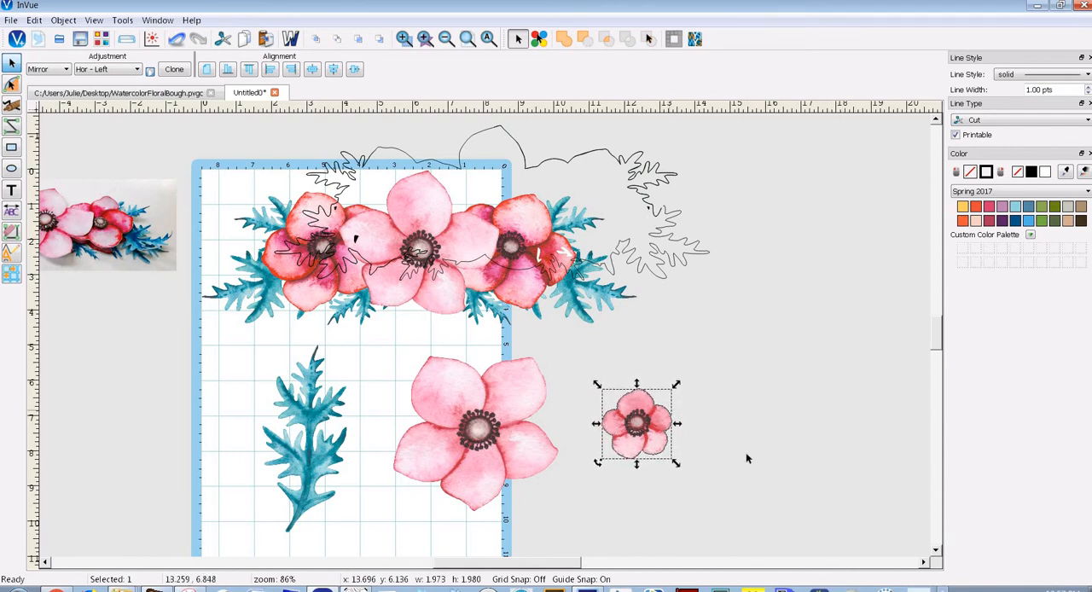
Vectorize the large pink flower image as a silhouette with the default settings
{"action": "left_click", "coordinate": [527, 437]}
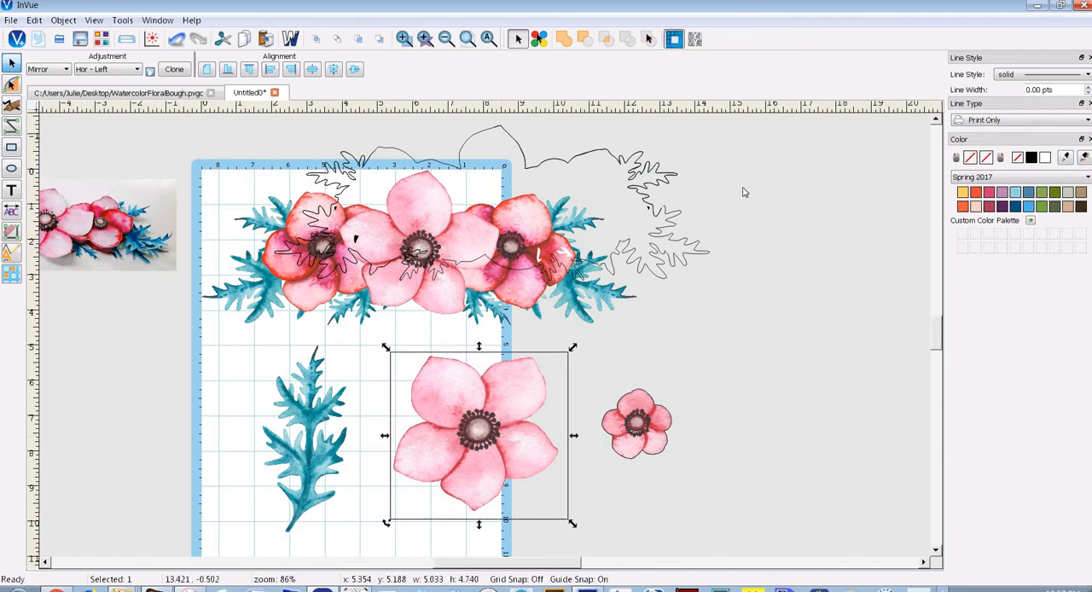
{"action": "left_click", "coordinate": [673, 38]}
{"action": "left_click", "coordinate": [613, 299]}
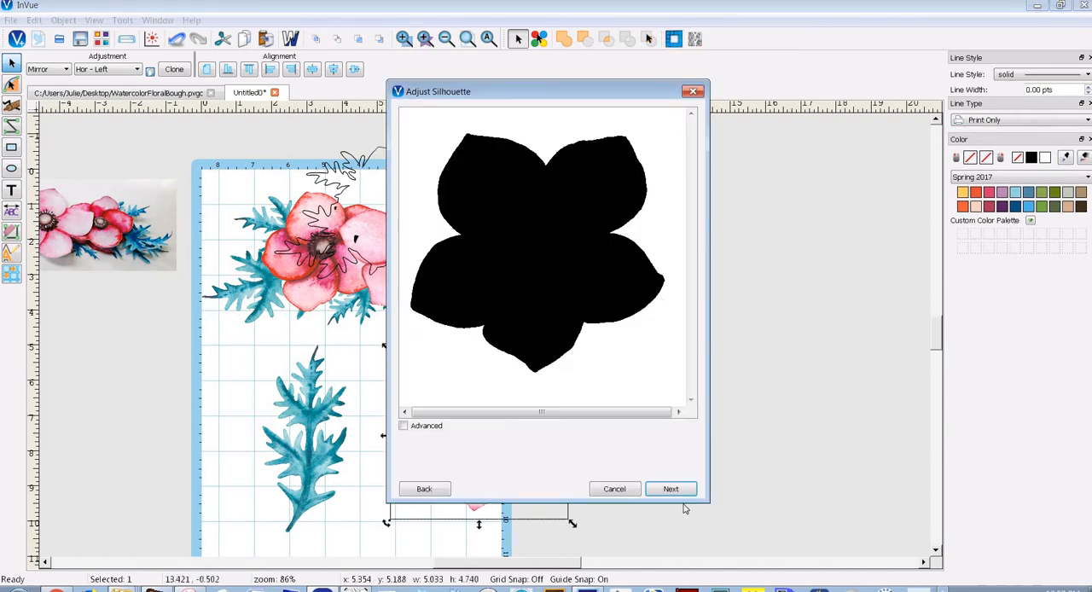
{"action": "left_click", "coordinate": [672, 489]}
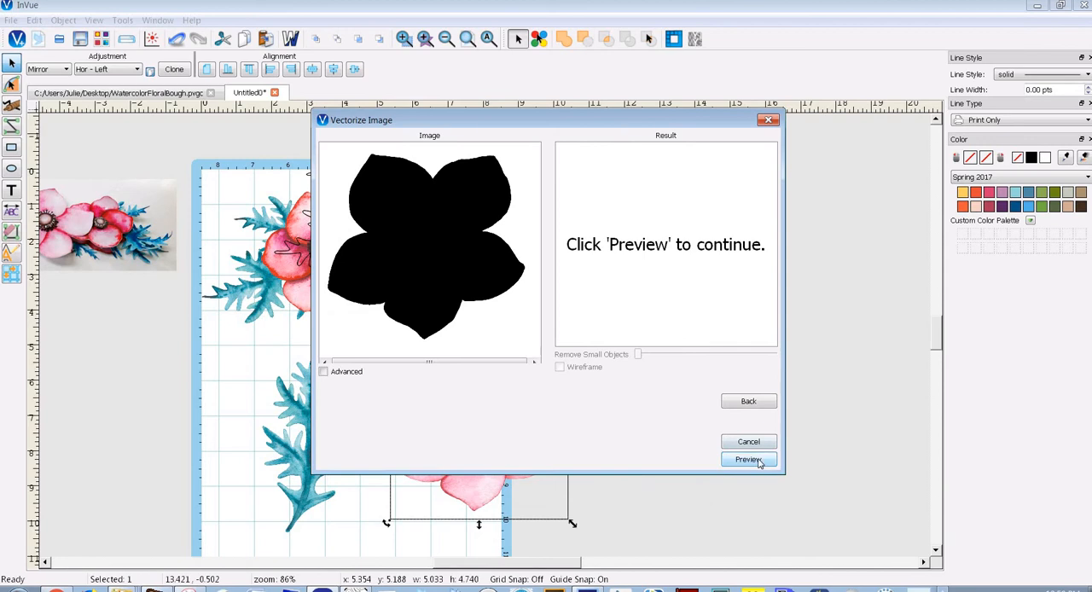
{"action": "left_click", "coordinate": [758, 460]}
{"action": "left_click", "coordinate": [765, 462]}
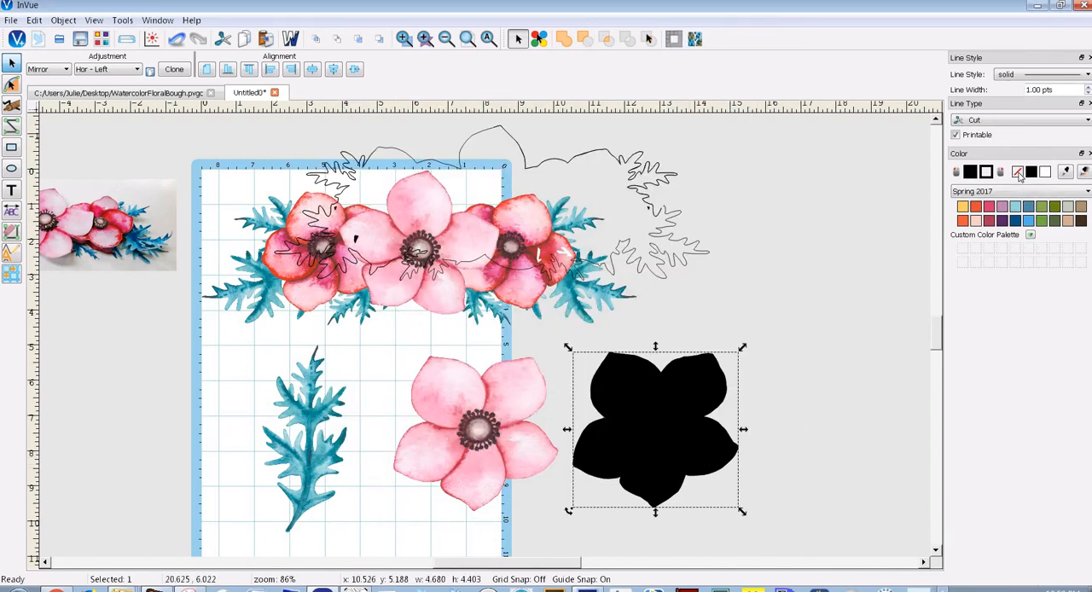
Make the large flower silhouette's fill transparent and move the outline over the flower image, at about x 5.49, y 5.29
{"action": "left_click", "coordinate": [1017, 173]}
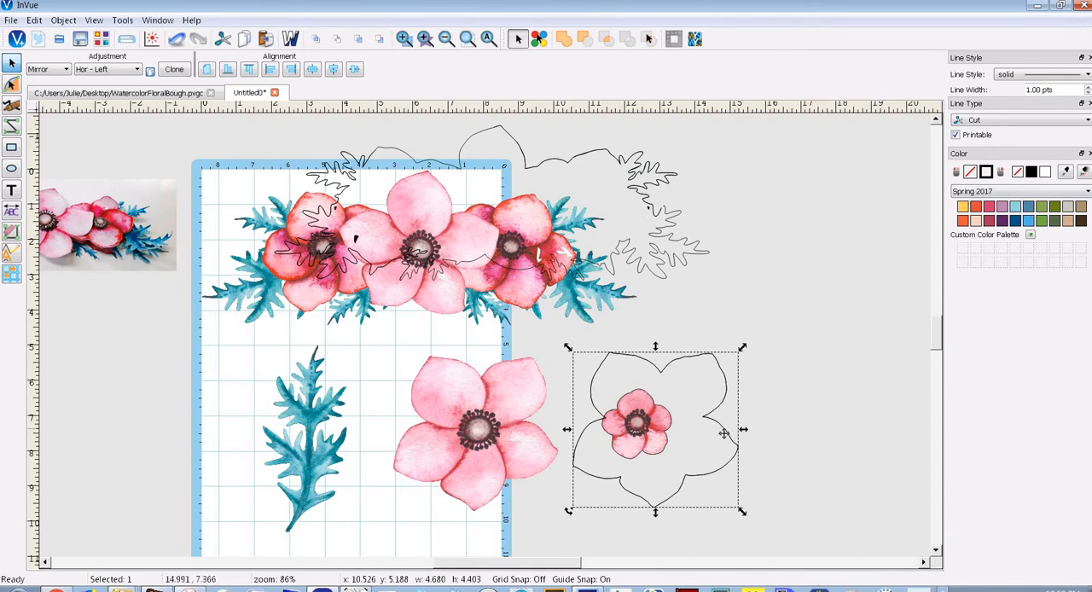
{"action": "left_click", "coordinate": [544, 433]}
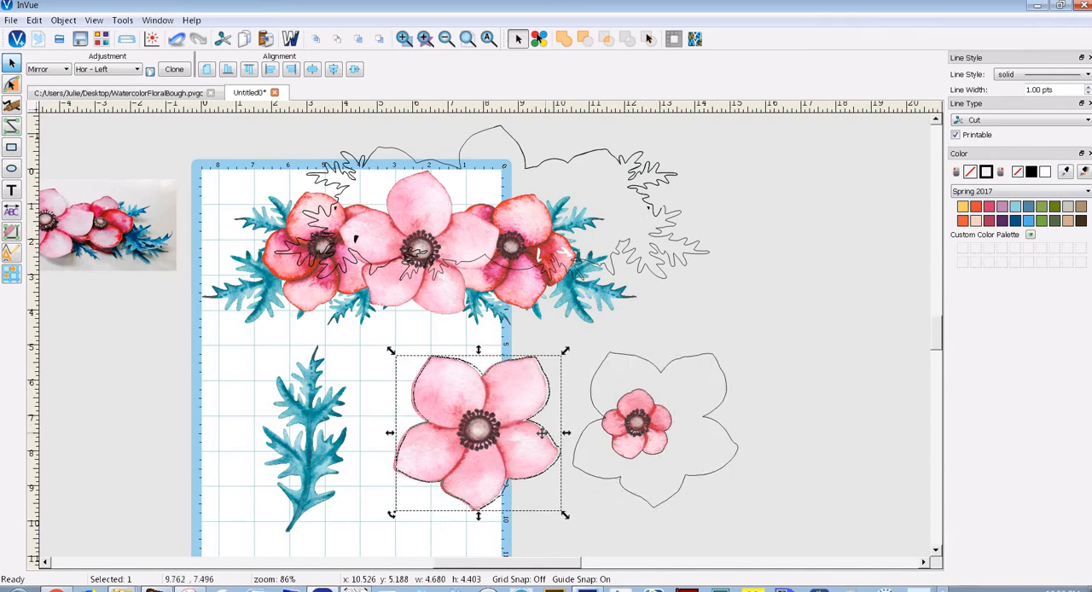
{"action": "left_click_drag", "start_coordinate": [546, 434], "coordinate": [547, 433]}
Move the leaf image to the empty area off the mat at about x 13.49, y 4.35 and vectorize it as a default silhouette
{"action": "left_click", "coordinate": [315, 409]}
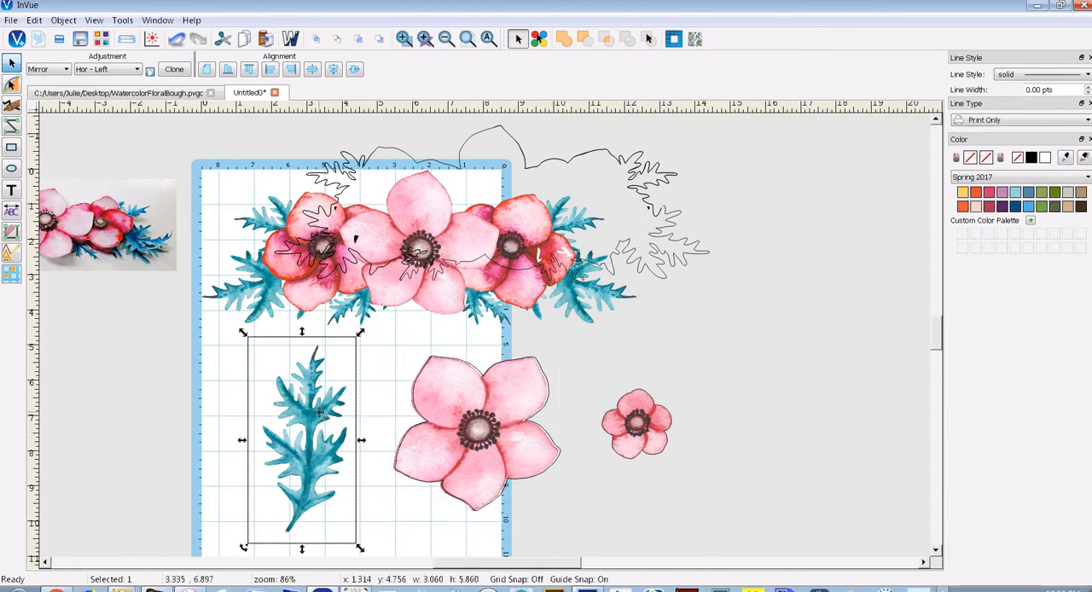
{"action": "left_click_drag", "start_coordinate": [314, 407], "coordinate": [744, 393]}
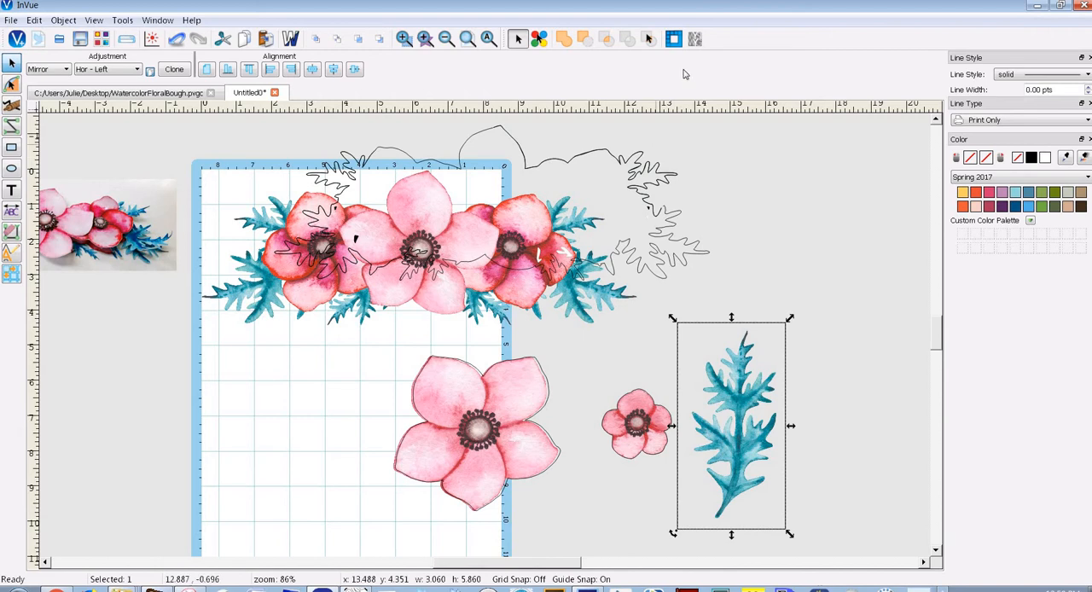
{"action": "left_click", "coordinate": [673, 39]}
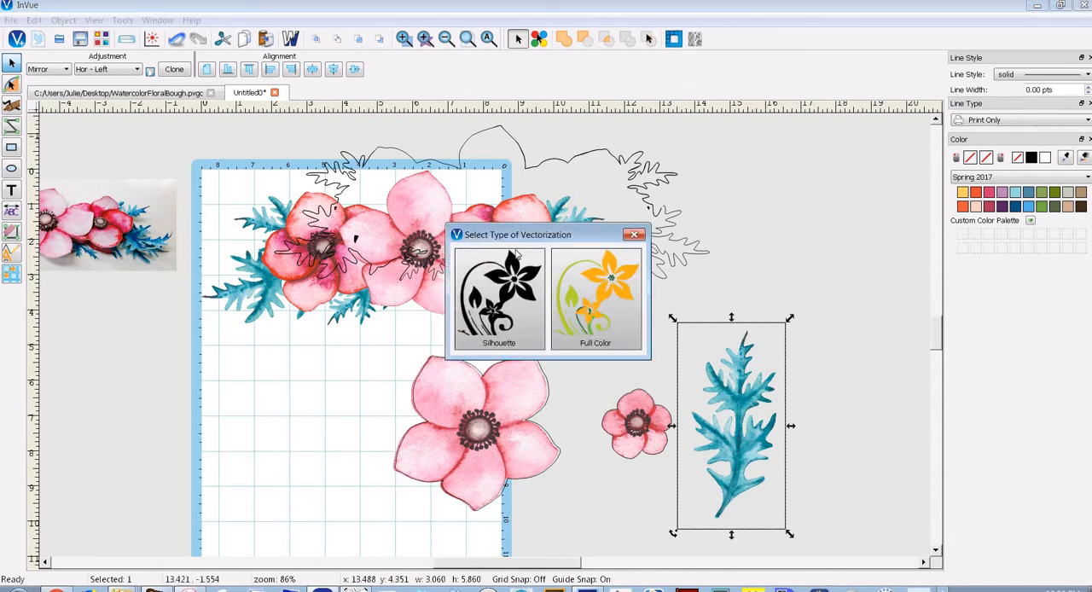
{"action": "left_click", "coordinate": [499, 299]}
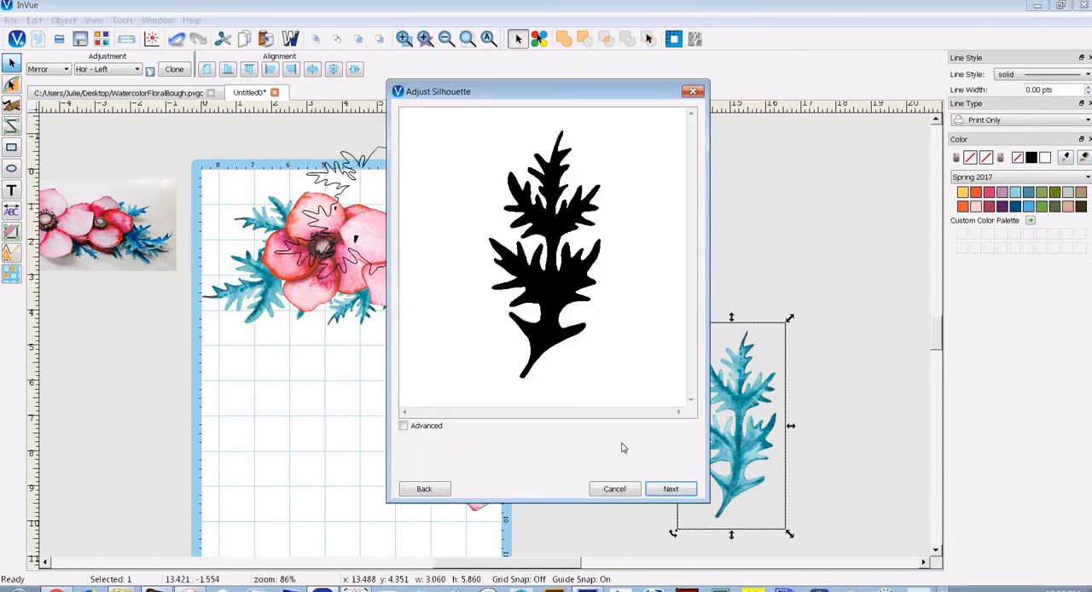
{"action": "left_click", "coordinate": [671, 491]}
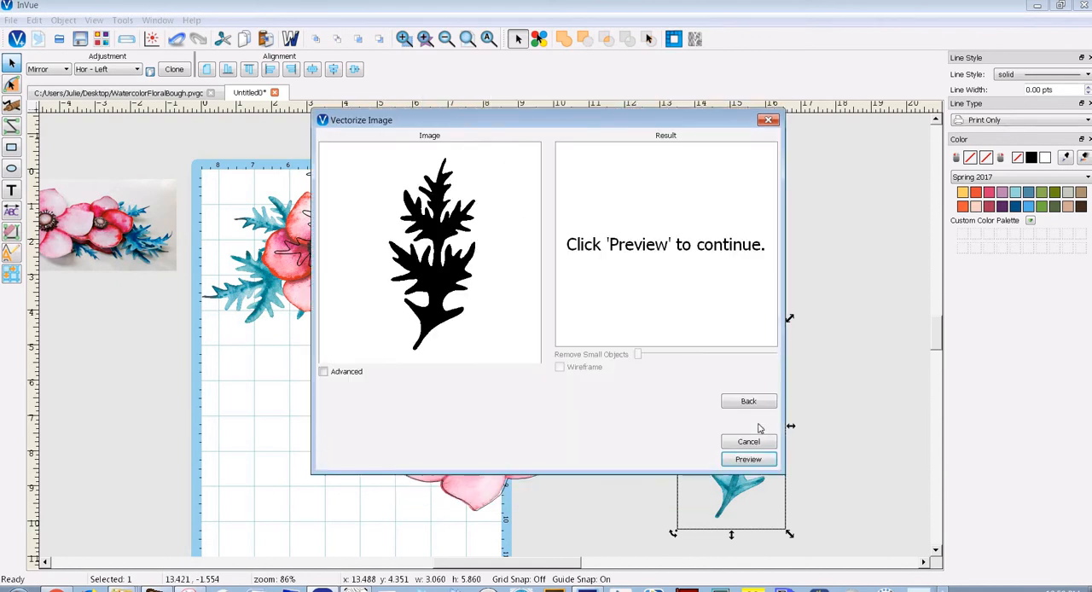
{"action": "left_click", "coordinate": [748, 461]}
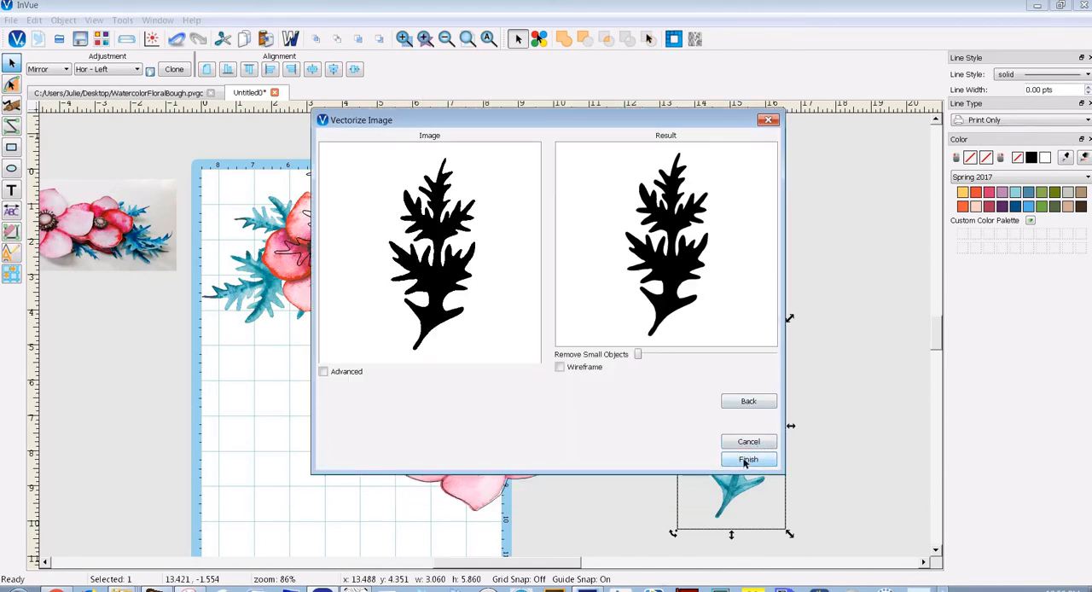
{"action": "left_click", "coordinate": [749, 460]}
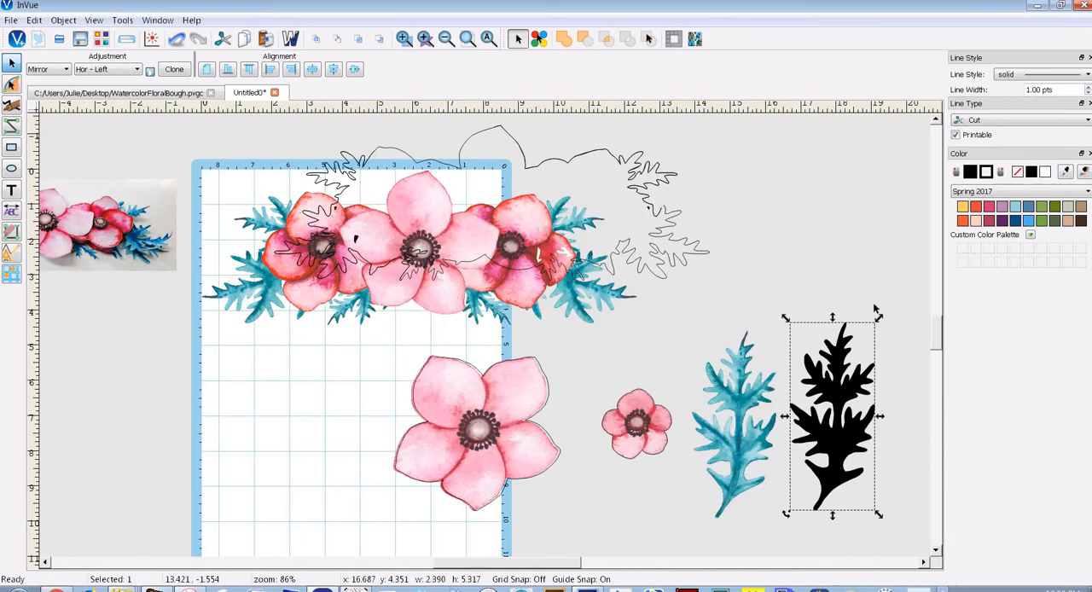
Make the leaf silhouette's fill transparent and move the outline over the leaf image, at about x 13.89, y 4.59
{"action": "left_click", "coordinate": [1018, 173]}
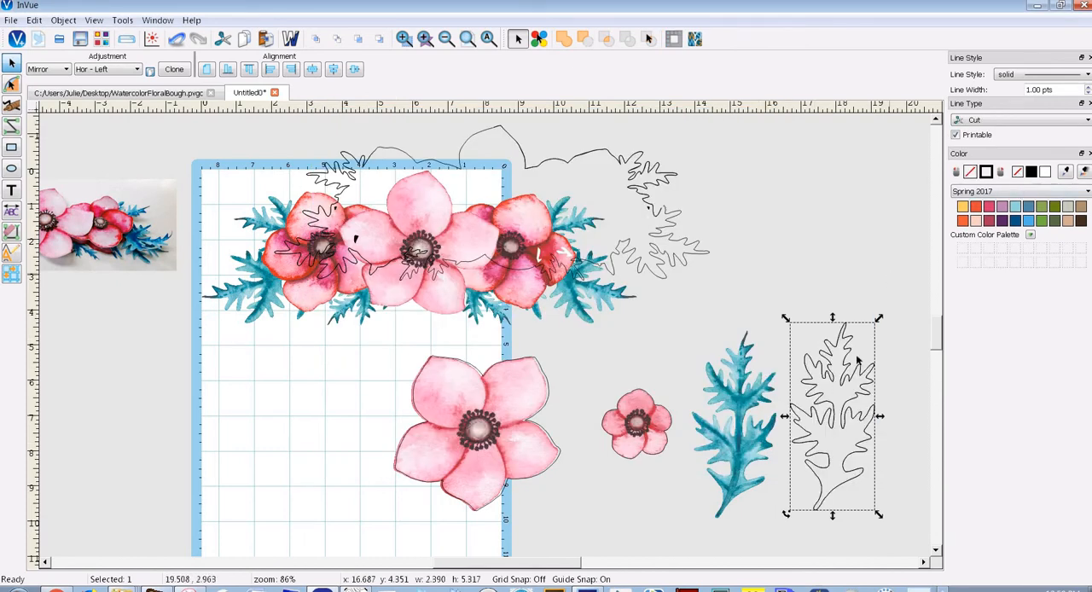
{"action": "left_click_drag", "start_coordinate": [776, 358], "coordinate": [752, 362]}
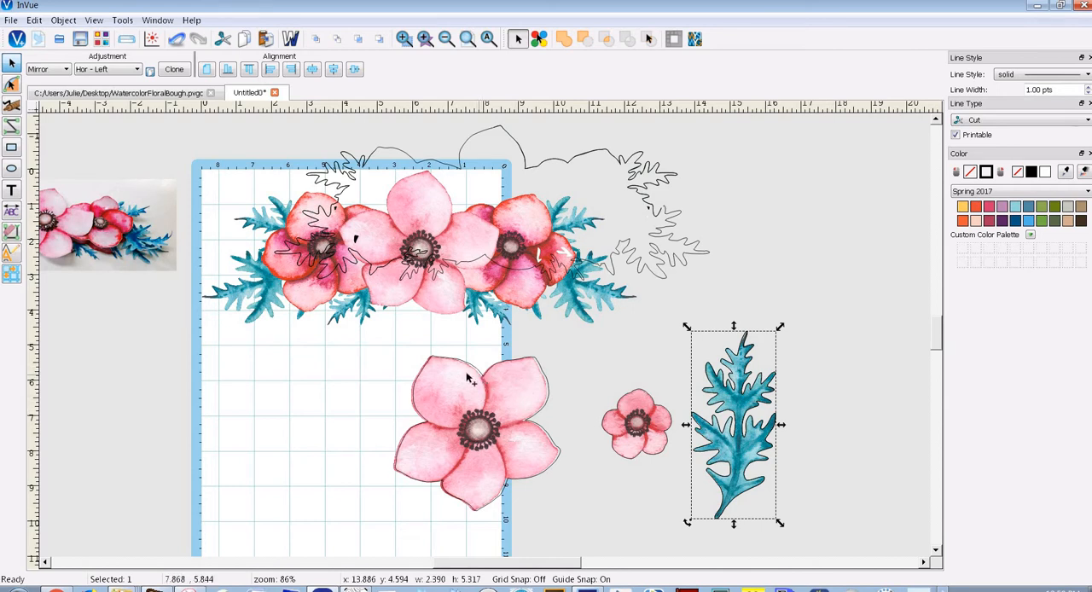
Fine-tune the large flower's cut outline against the petal edges, placing it at about x 5.43, y 5.29
{"action": "left_click", "coordinate": [403, 38]}
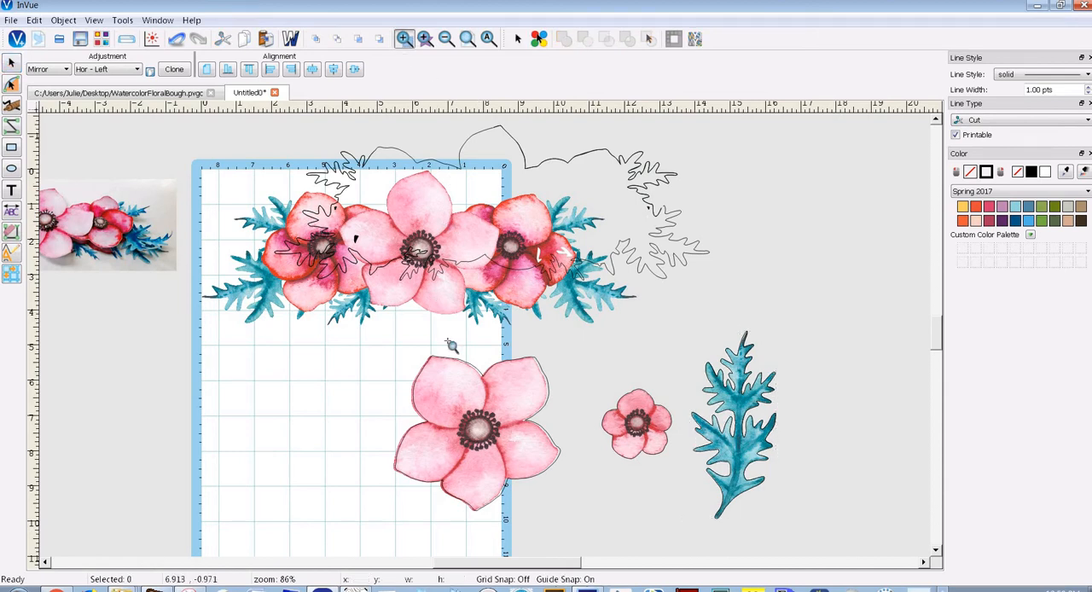
{"action": "left_click_drag", "start_coordinate": [418, 346], "coordinate": [562, 430]}
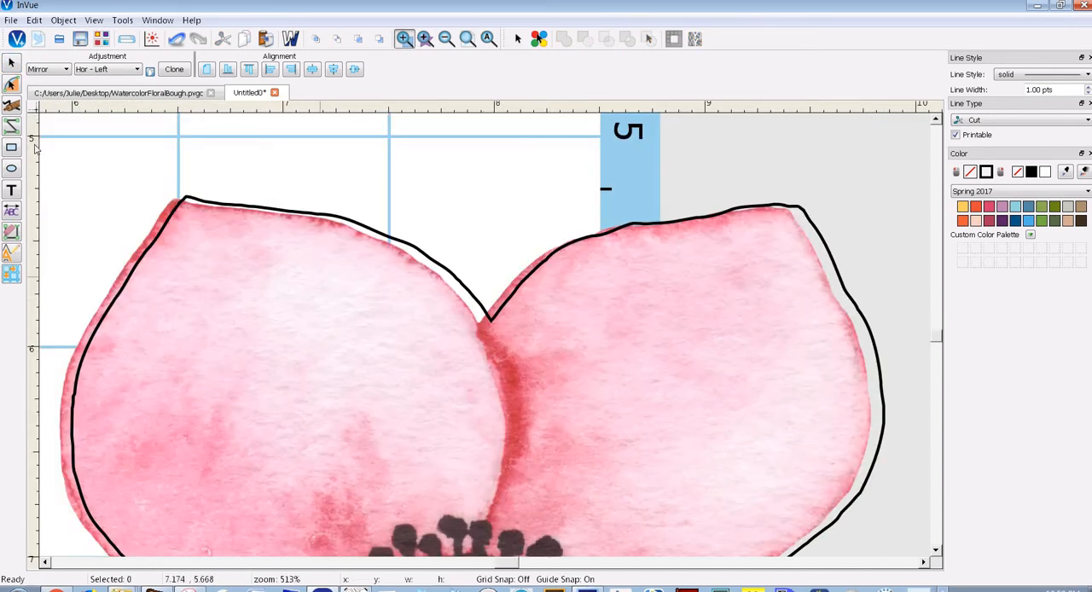
{"action": "left_click", "coordinate": [15, 65]}
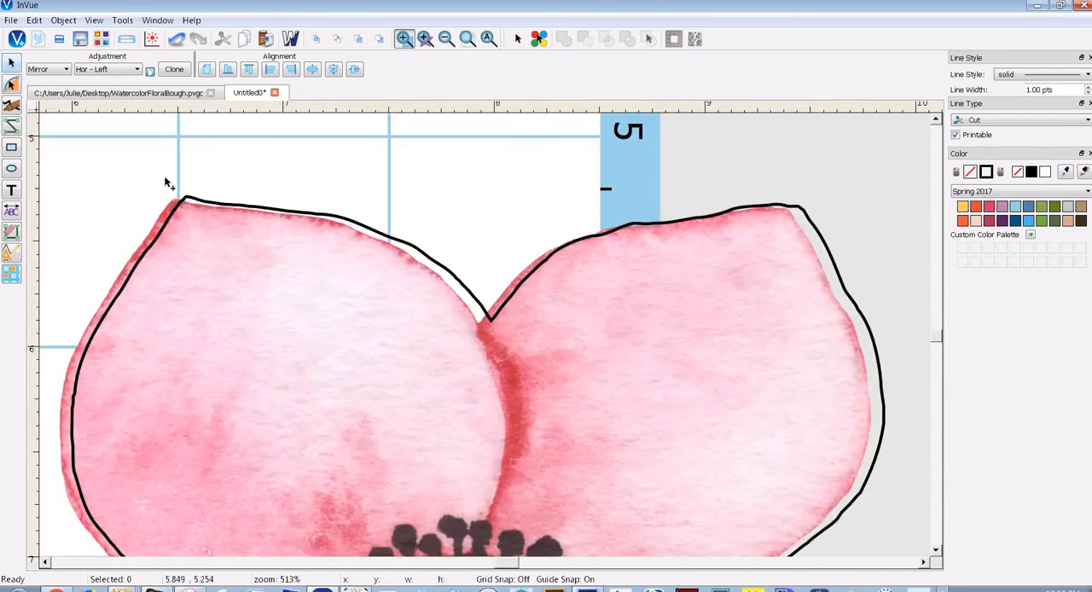
{"action": "left_click", "coordinate": [216, 203]}
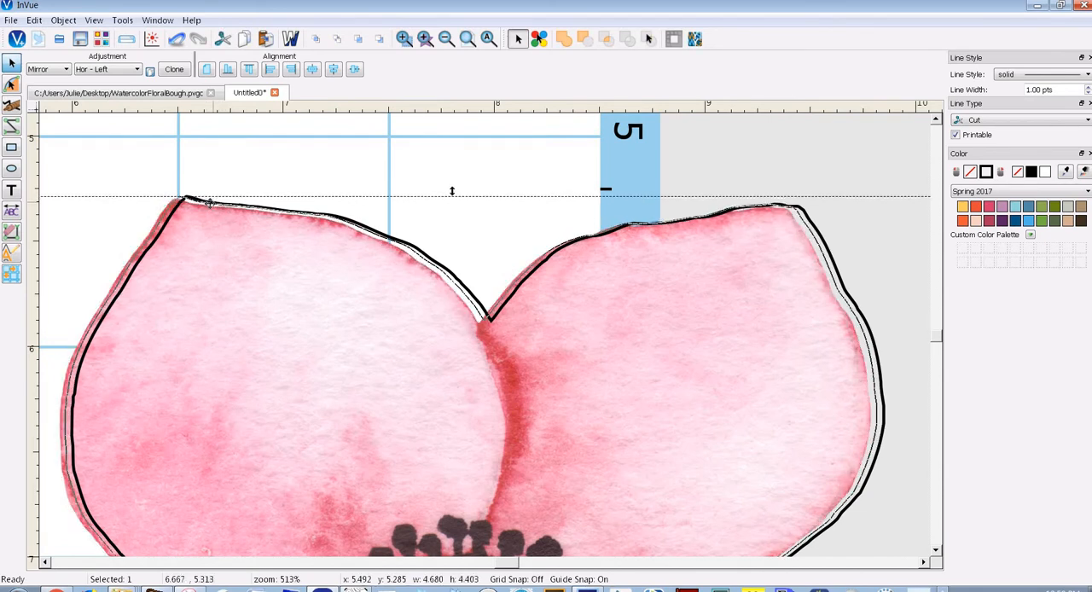
{"action": "left_click_drag", "start_coordinate": [209, 202], "coordinate": [205, 202]}
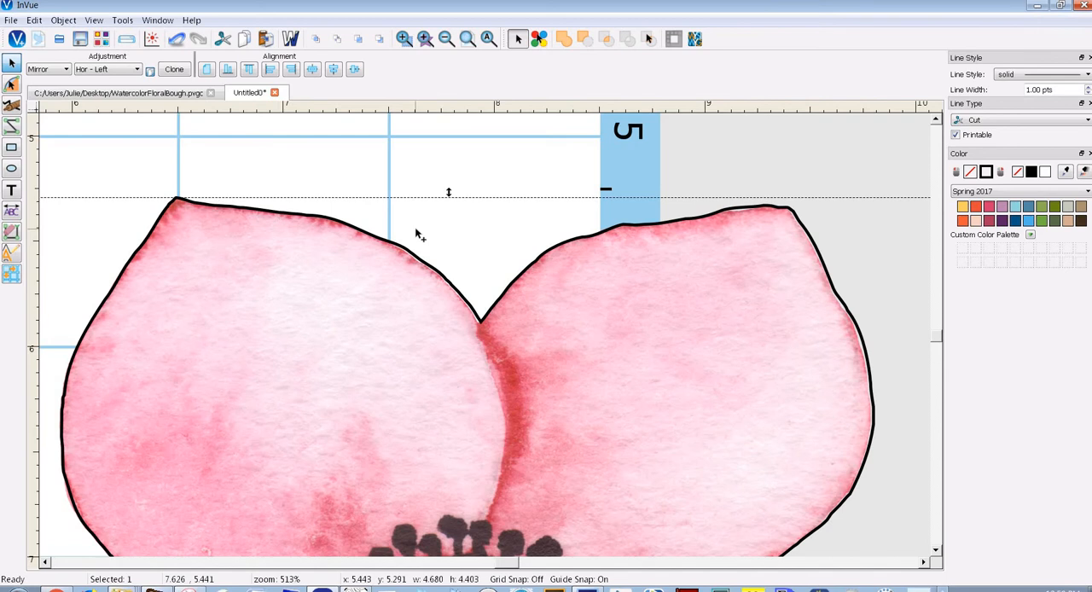
{"action": "key", "text": "Down"}
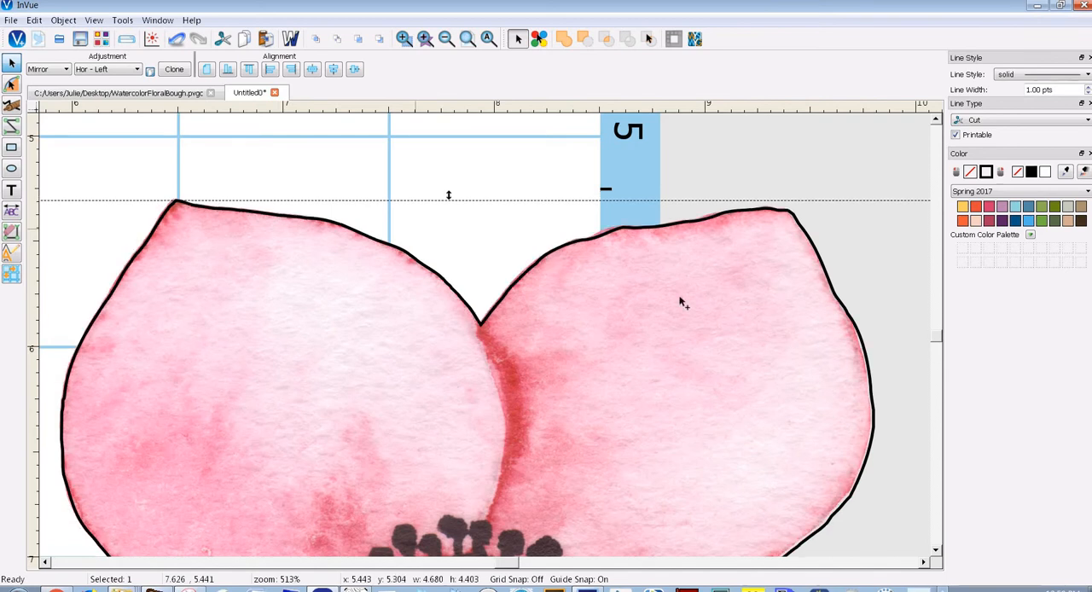
{"action": "scroll", "coordinate": [939, 344], "scroll_direction": "down", "scroll_amount": 5}
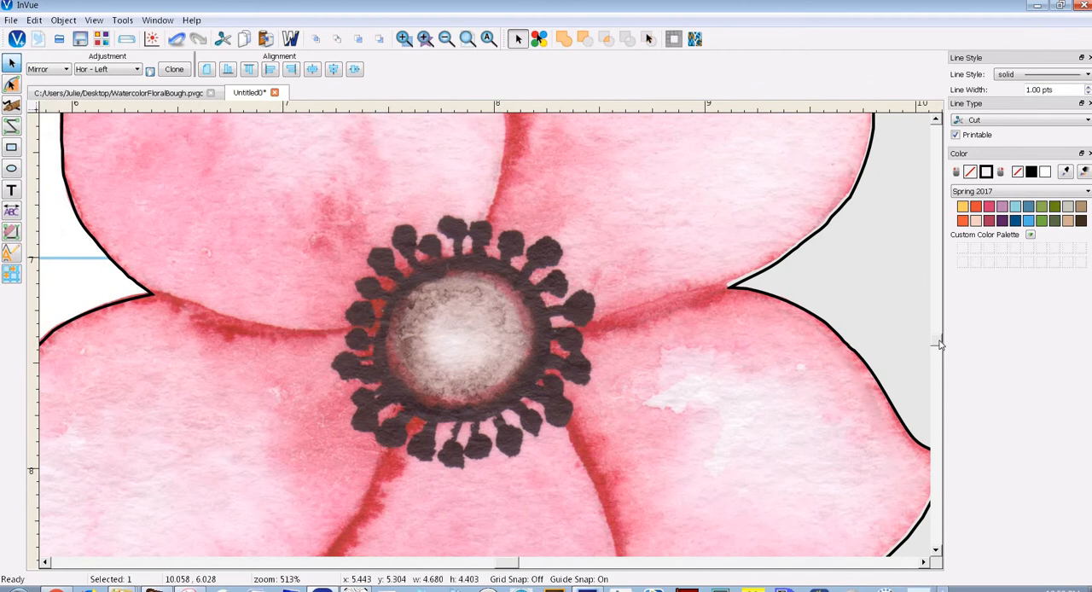
{"action": "key", "text": "Up"}
{"action": "key", "text": "Left"}
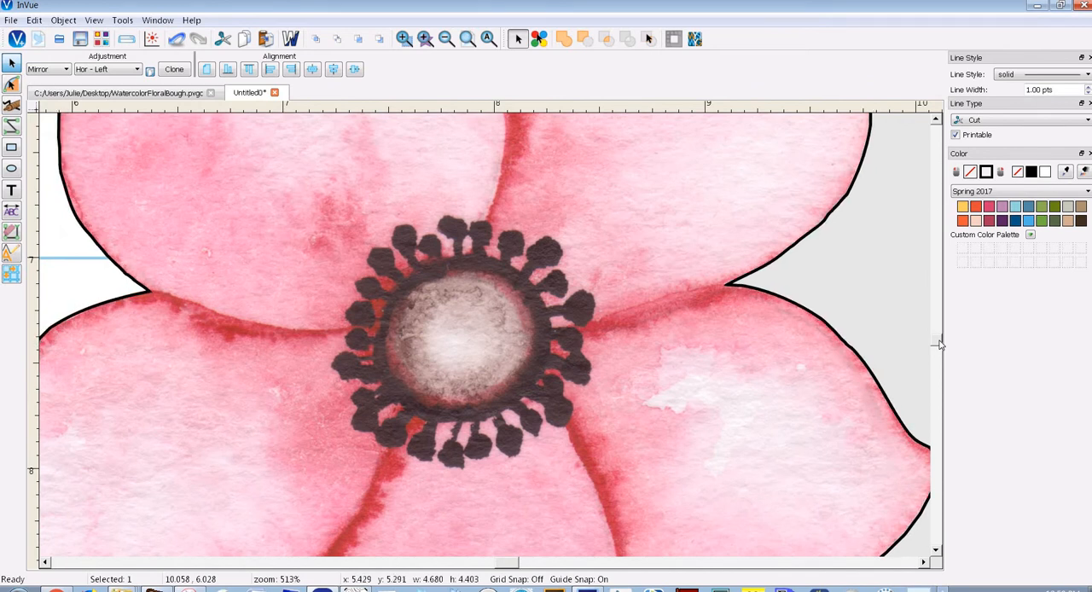
{"action": "scroll", "coordinate": [940, 349], "scroll_direction": "down", "scroll_amount": 6}
{"action": "scroll", "coordinate": [938, 342], "scroll_direction": "up", "scroll_amount": 12}
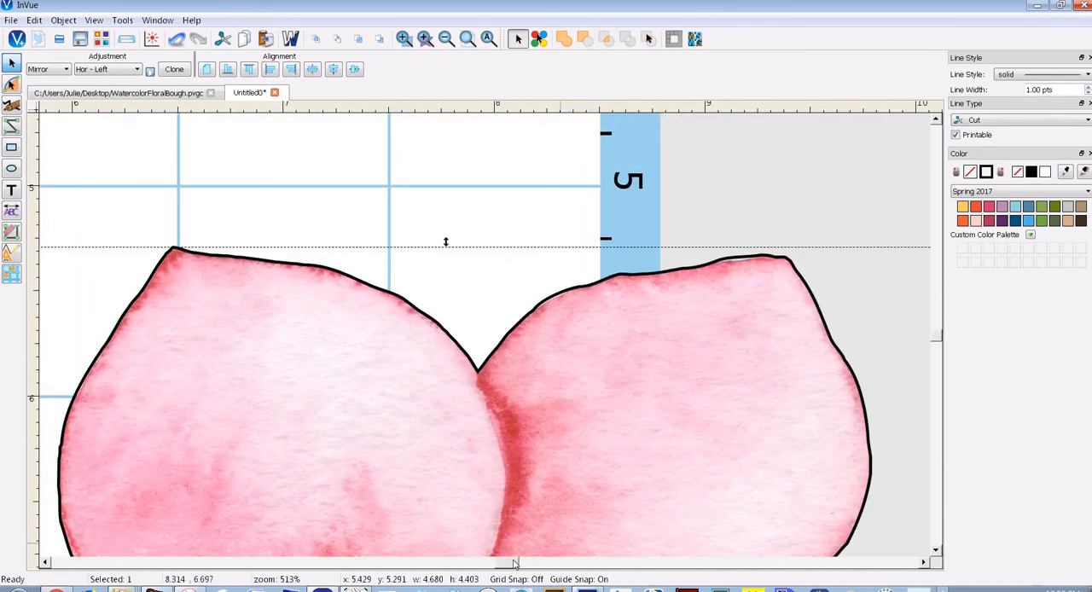
{"action": "left_click_drag", "start_coordinate": [507, 564], "coordinate": [500, 564]}
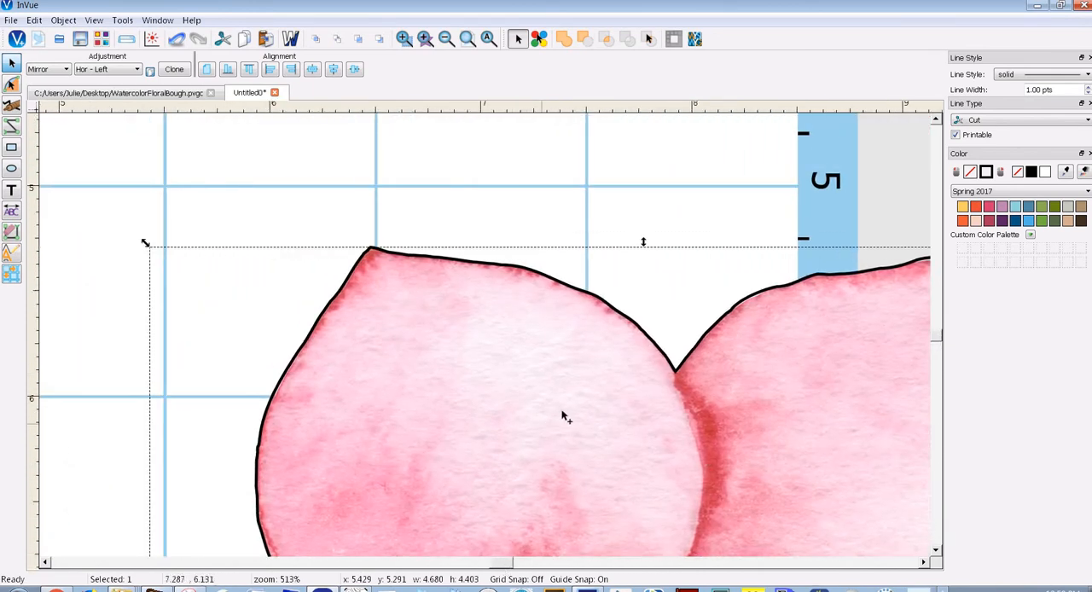
{"action": "left_click", "coordinate": [424, 436]}
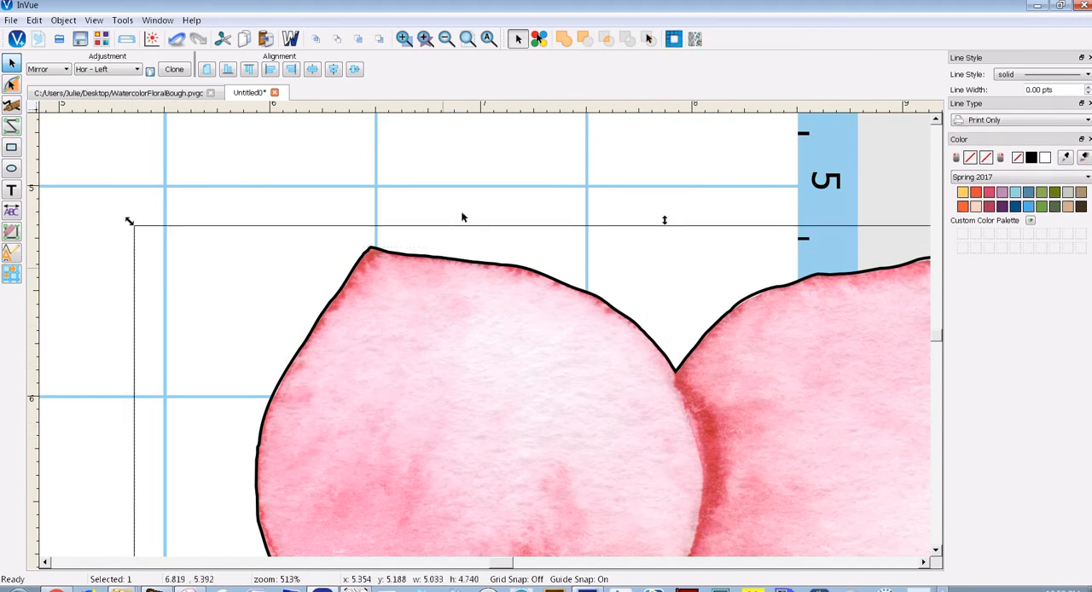
{"action": "left_click", "coordinate": [325, 225]}
Group the large flower image with its cut outline and move the group onto the mat at about x 0.36, y 4.67
{"action": "left_click", "coordinate": [488, 38]}
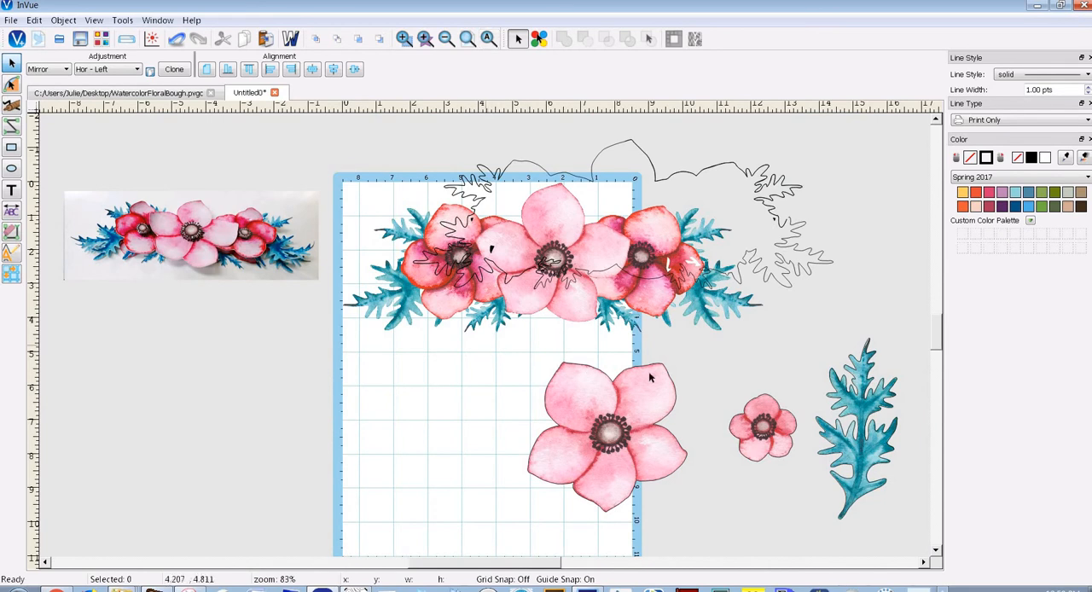
{"action": "left_click_drag", "start_coordinate": [484, 345], "coordinate": [732, 547]}
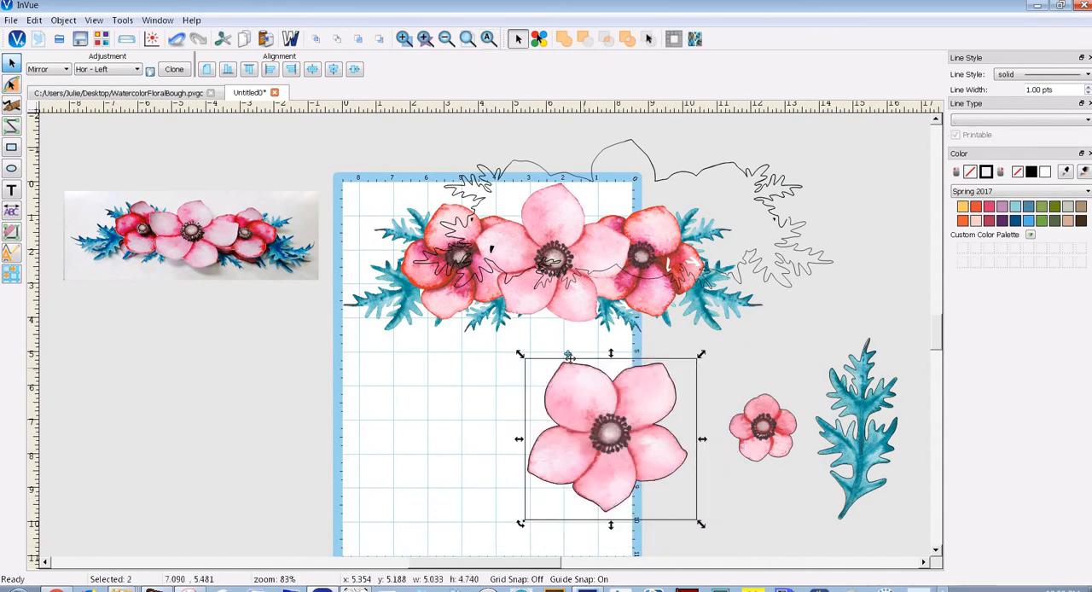
{"action": "left_click", "coordinate": [569, 356]}
{"action": "left_click_drag", "start_coordinate": [586, 383], "coordinate": [489, 383]}
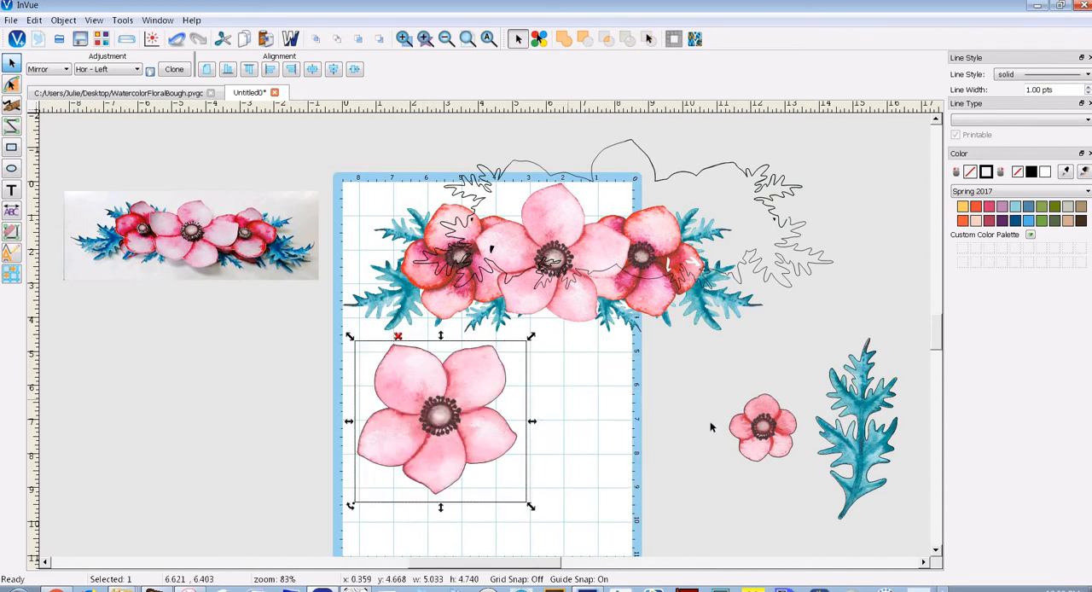
Move the small flower image together with its cut outline onto the mat beside the large flower, at about x 6.2, y 5.5
{"action": "left_click", "coordinate": [705, 376]}
{"action": "left_click_drag", "start_coordinate": [834, 514], "coordinate": [705, 373]}
{"action": "left_click_drag", "start_coordinate": [762, 427], "coordinate": [591, 418]}
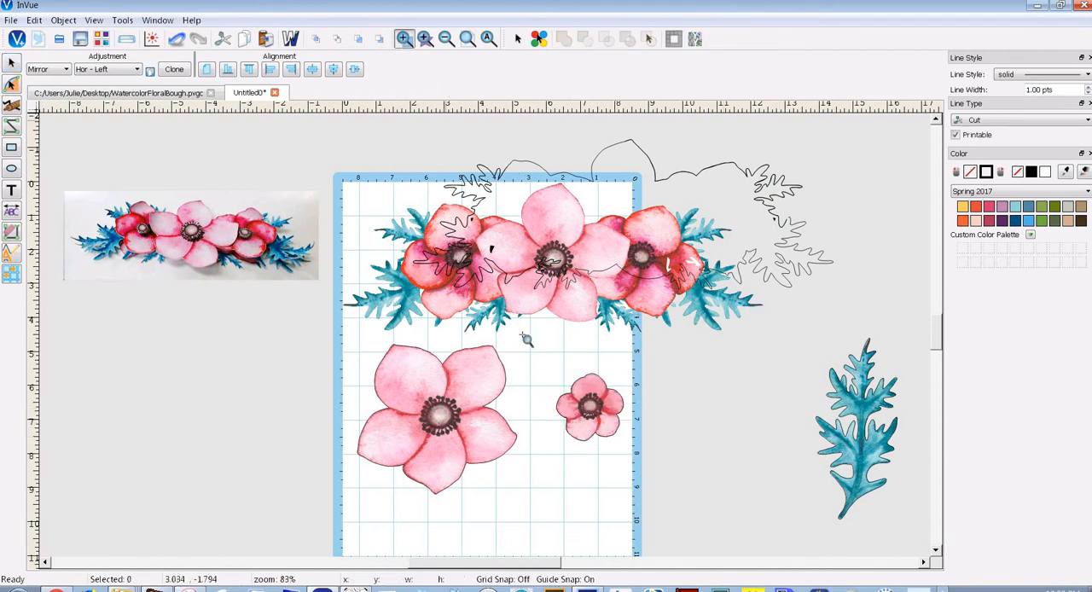
Nudge the small flower image until its petals fit inside the cut outline, at about x 6.16, y 5.52
{"action": "left_click_drag", "start_coordinate": [534, 355], "coordinate": [644, 452]}
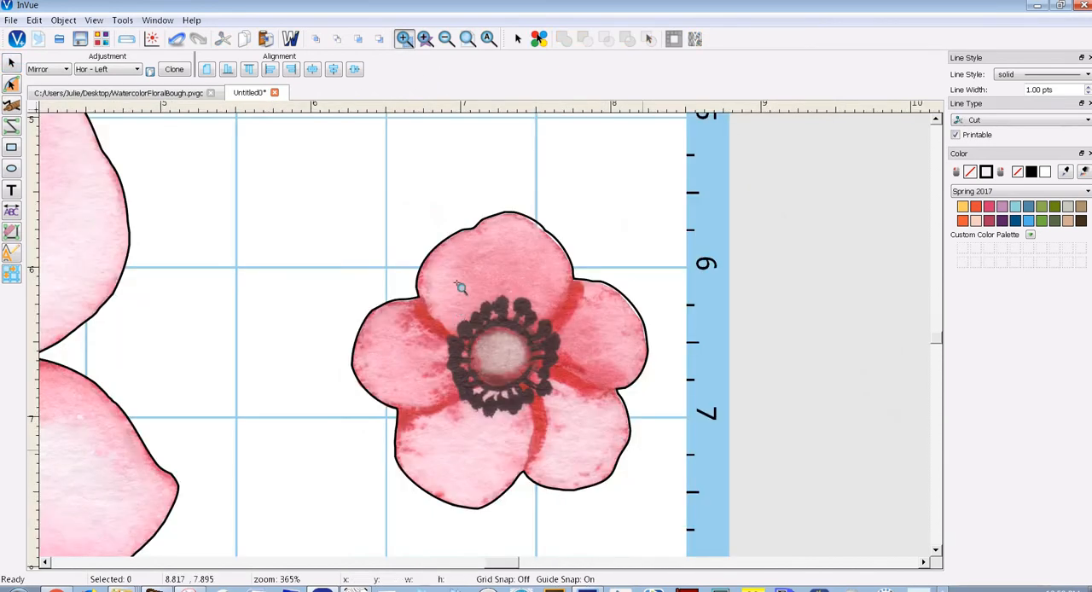
{"action": "left_click", "coordinate": [12, 65]}
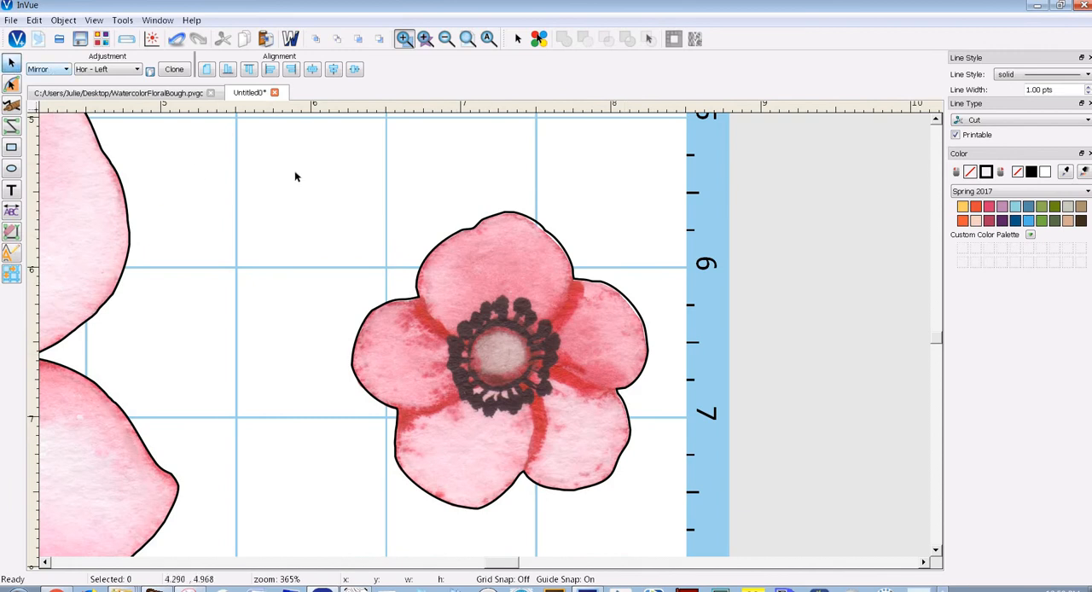
{"action": "left_click", "coordinate": [523, 245]}
{"action": "key", "text": "Up"}
{"action": "key", "text": "Up"}
{"action": "key", "text": "Up"}
{"action": "key", "text": "Up"}
{"action": "key", "text": "Right"}
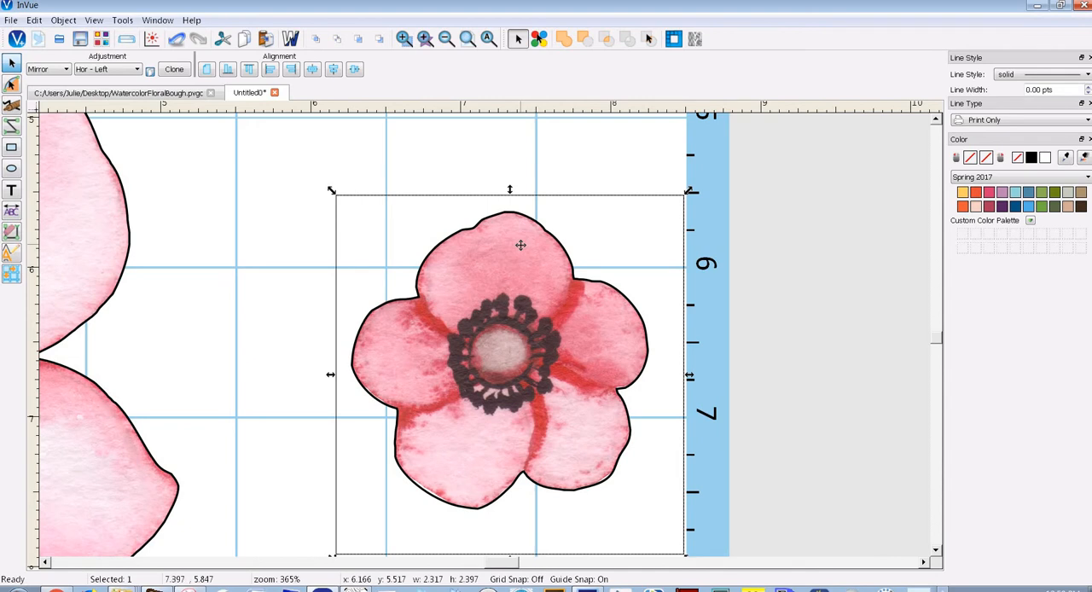
{"action": "key", "text": "Left"}
{"action": "key", "text": "Left"}
{"action": "key", "text": "Down"}
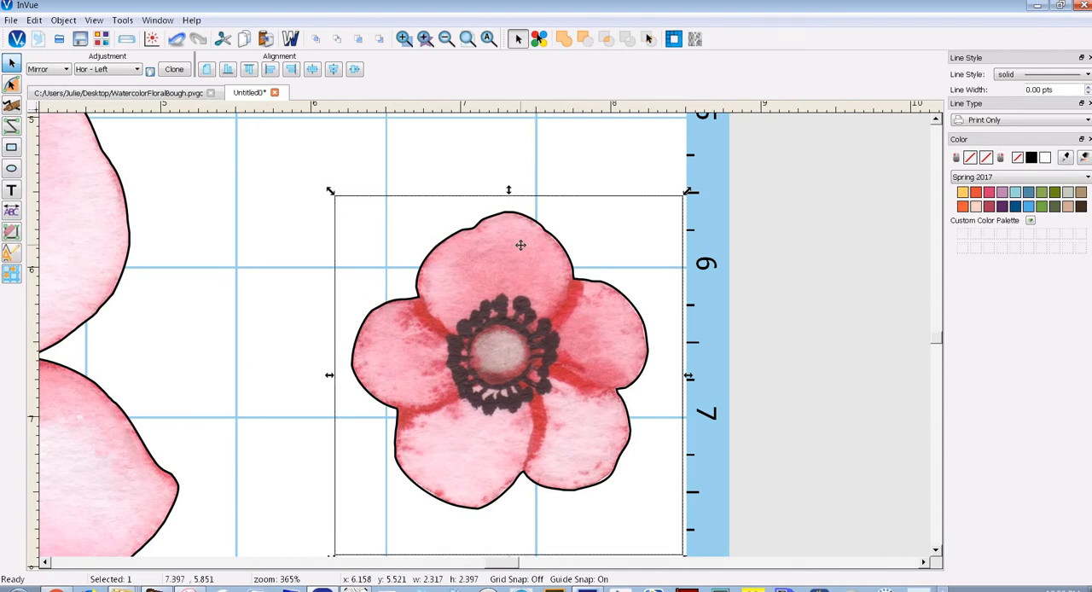
{"action": "key", "text": "Down"}
{"action": "key", "text": "Down"}
{"action": "key", "text": "Down"}
{"action": "key", "text": "Down"}
{"action": "key", "text": "Up"}
{"action": "key", "text": "Up"}
{"action": "key", "text": "Up"}
{"action": "key", "text": "Up"}
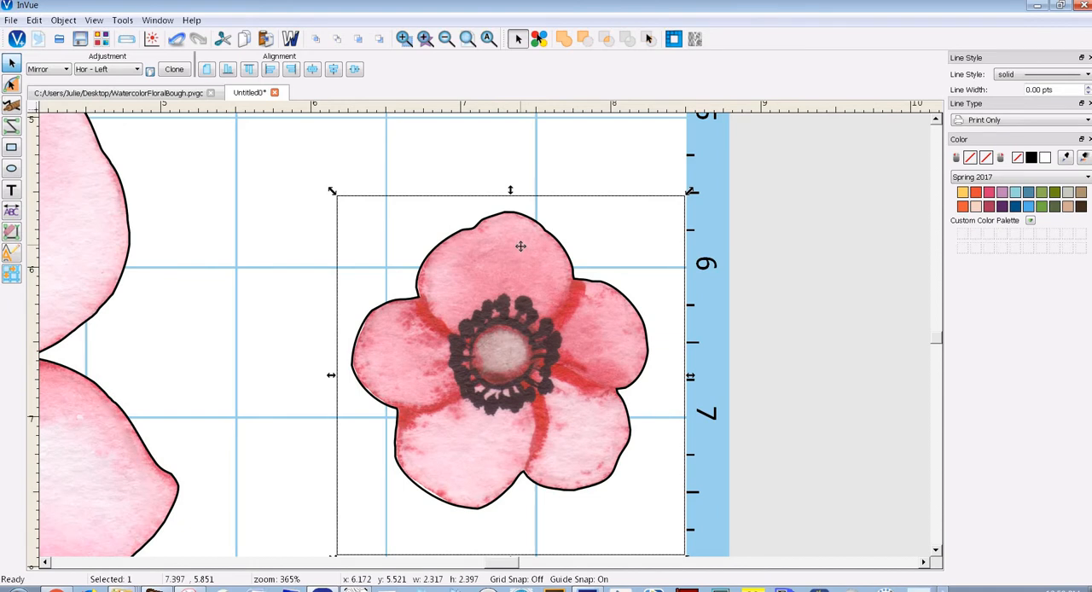
{"action": "key", "text": "Left"}
{"action": "key", "text": "Left"}
{"action": "key", "text": "Left"}
{"action": "key", "text": "Left"}
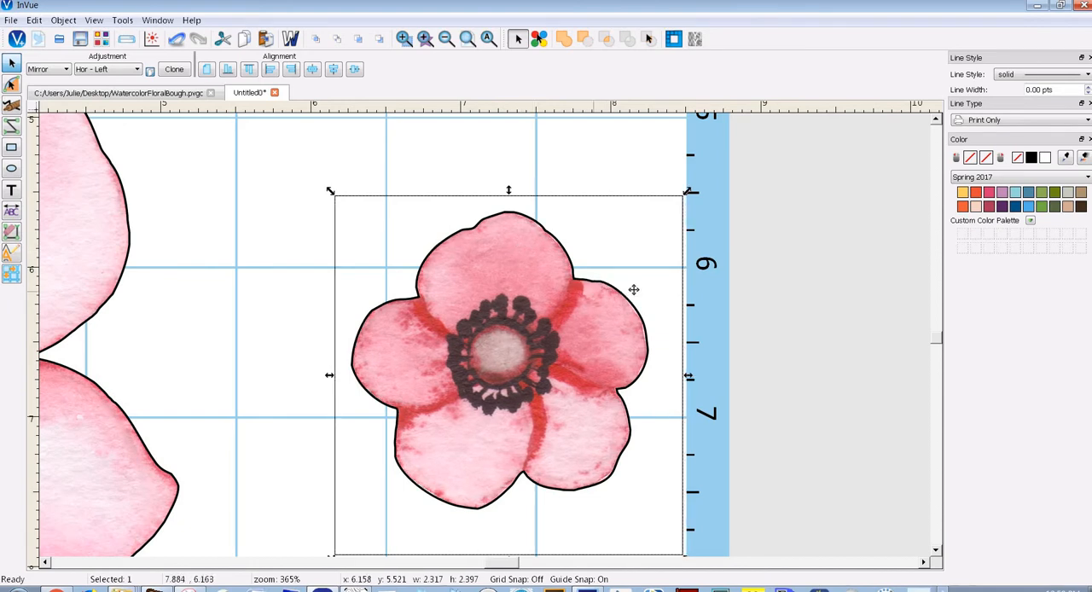
Select the small flower image together with its cut outline and group them
{"action": "left_click", "coordinate": [303, 162]}
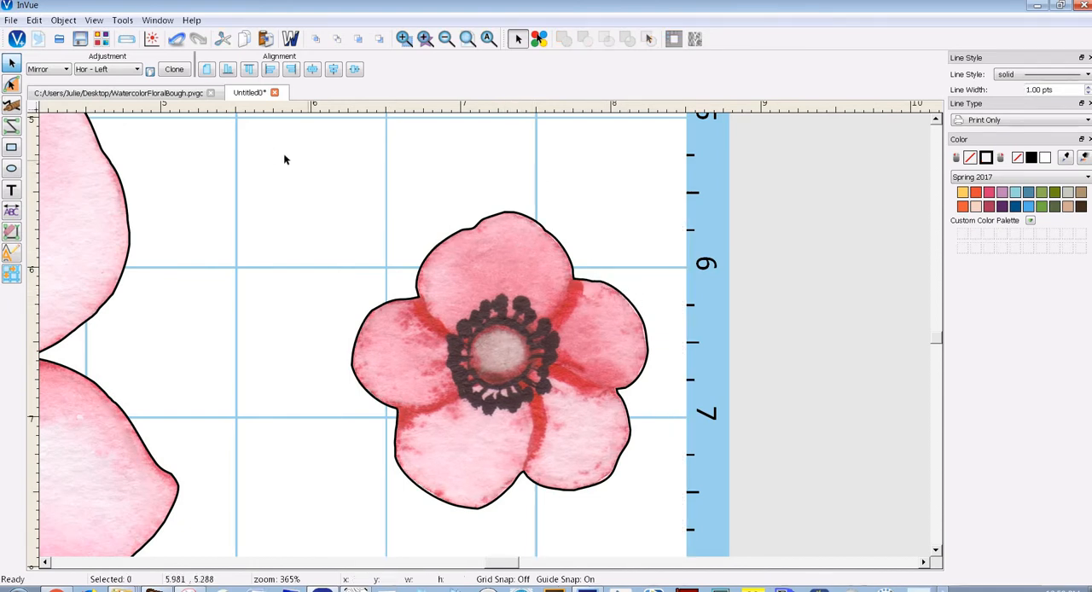
{"action": "left_click_drag", "start_coordinate": [267, 145], "coordinate": [721, 553]}
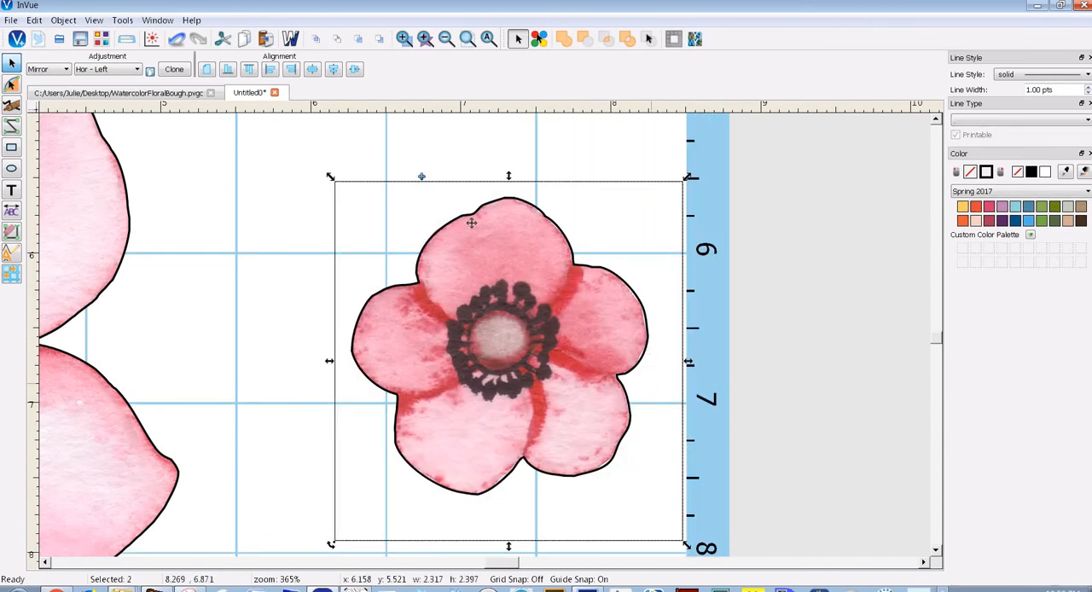
{"action": "left_click", "coordinate": [421, 178]}
Spread the two small flower groups side by side, at about x 5.17, y 5.51 and x 7.46, y 5.46
{"action": "left_click_drag", "start_coordinate": [567, 333], "coordinate": [918, 312]}
{"action": "left_click_drag", "start_coordinate": [571, 310], "coordinate": [423, 308]}
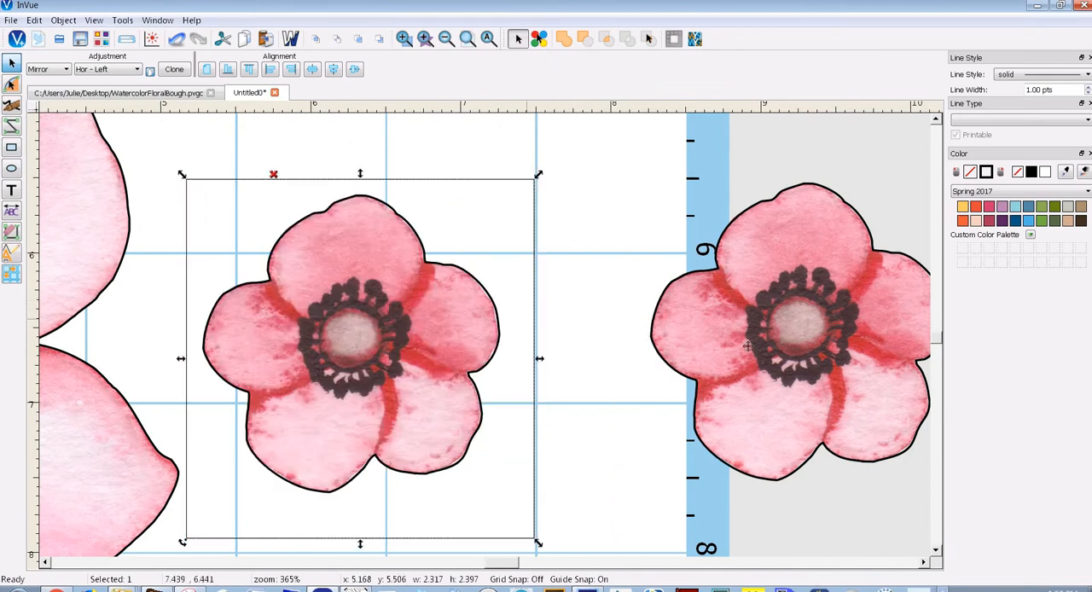
{"action": "left_click_drag", "start_coordinate": [749, 347], "coordinate": [645, 352]}
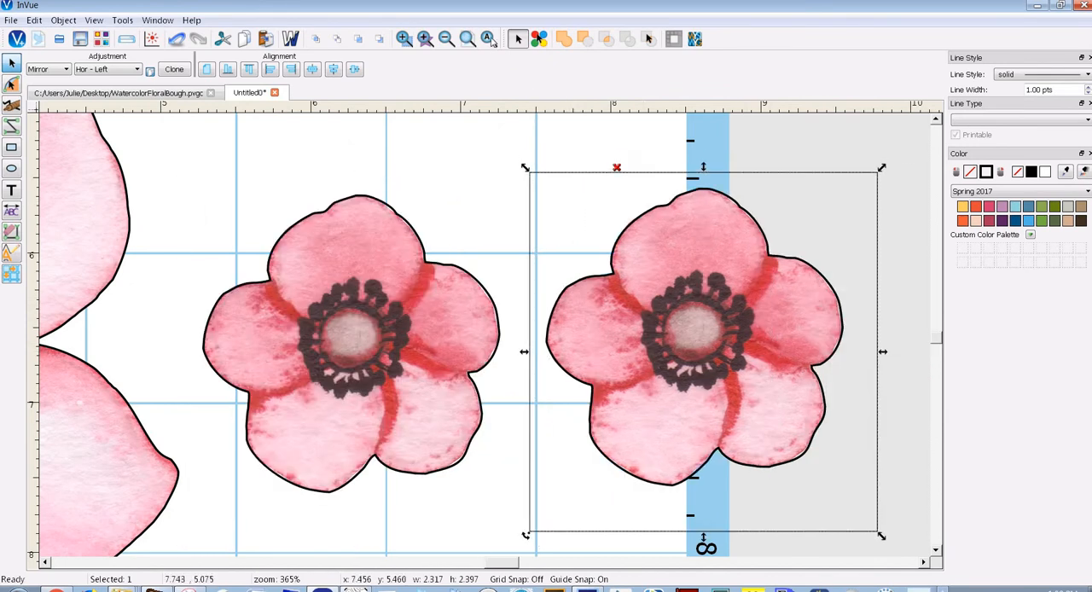
{"action": "left_click", "coordinate": [488, 40]}
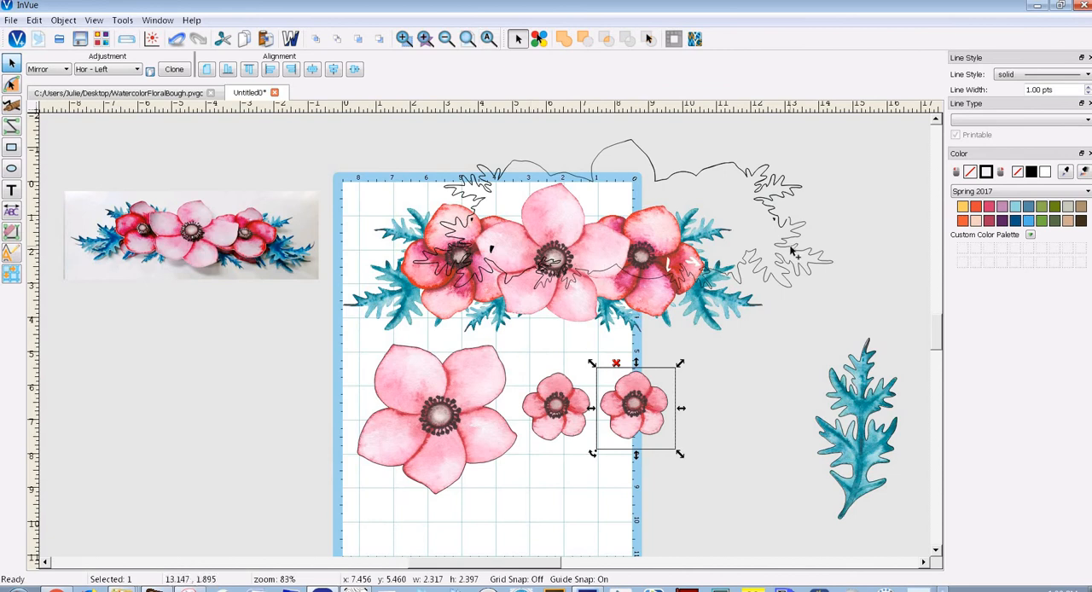
Select the bouquet image and its cut outline and align their centres so the outline sits over the bouquet
{"action": "left_click_drag", "start_coordinate": [793, 250], "coordinate": [782, 251]}
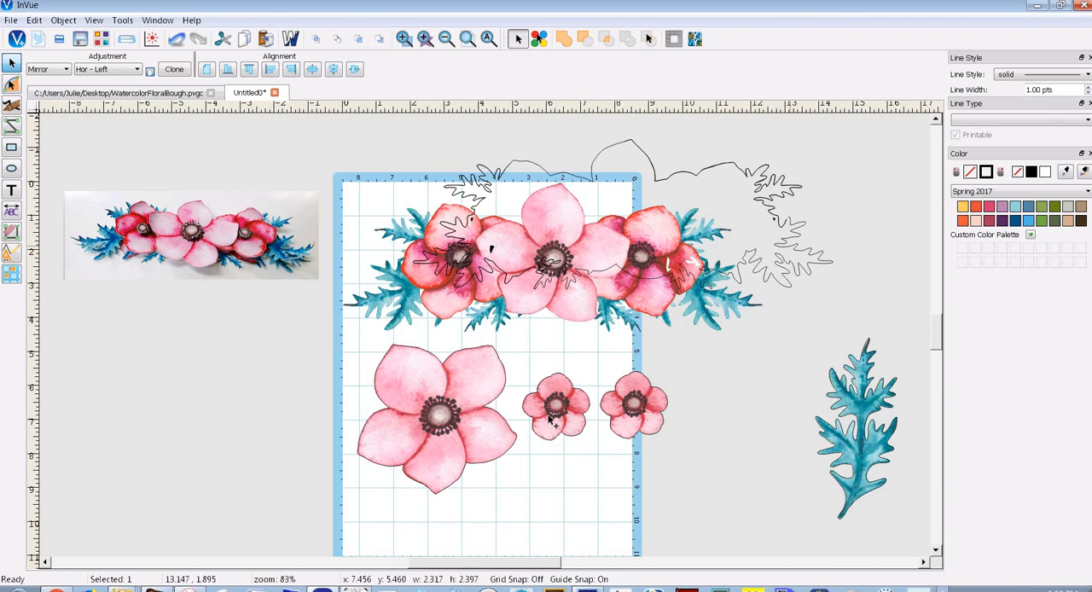
{"action": "left_click", "coordinate": [450, 303]}
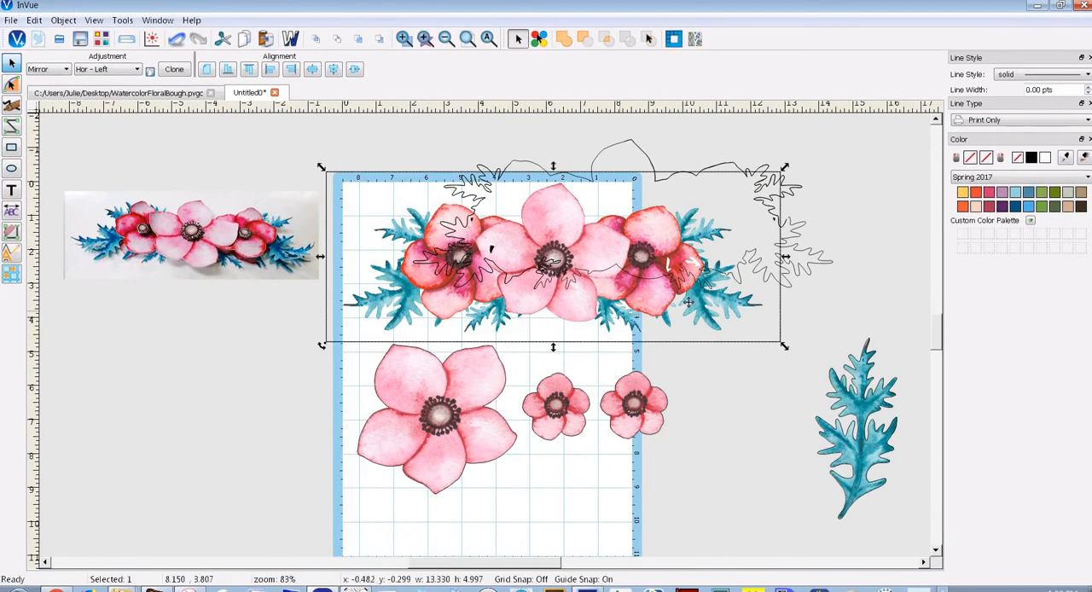
{"action": "left_click", "coordinate": [798, 275]}
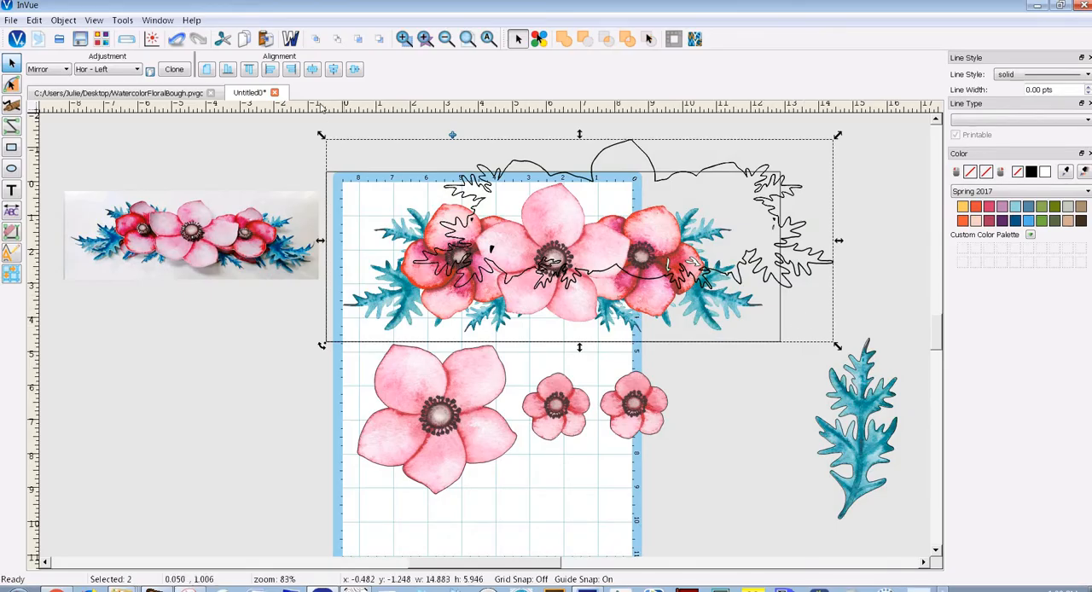
{"action": "left_click", "coordinate": [313, 73]}
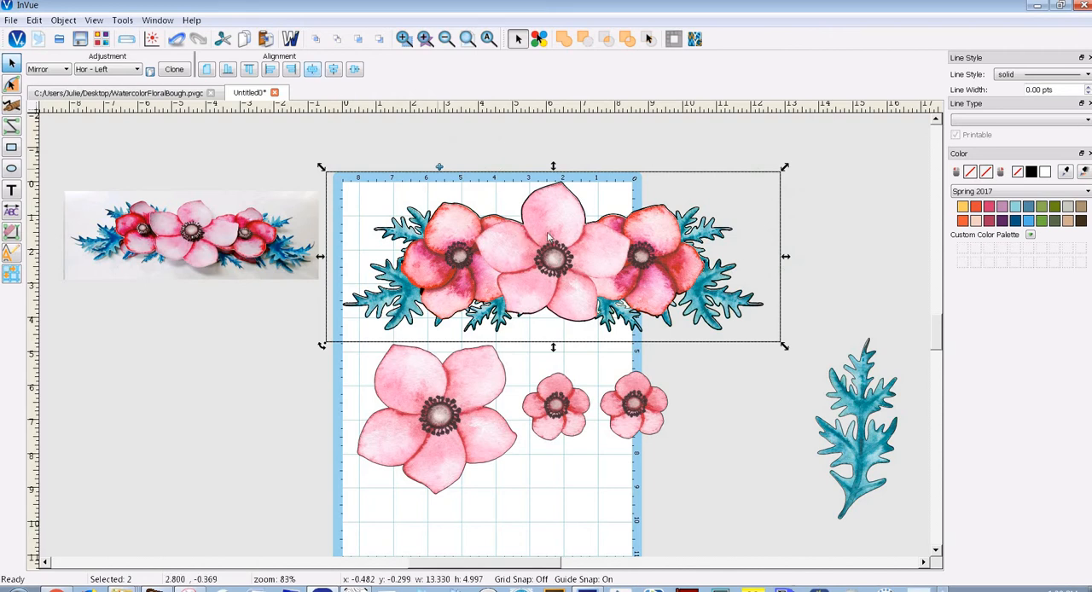
Nudge the bouquet's cut outline against the petal and leaf edges, placing it at about x 0.001, y 0.024
{"action": "left_click", "coordinate": [405, 39]}
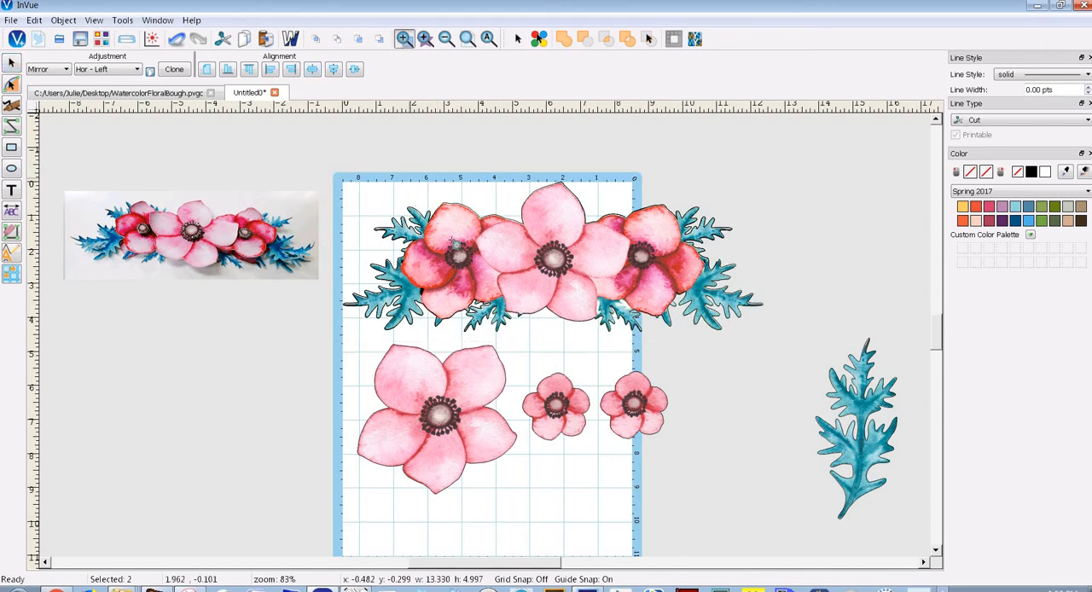
{"action": "left_click_drag", "start_coordinate": [456, 245], "coordinate": [390, 189]}
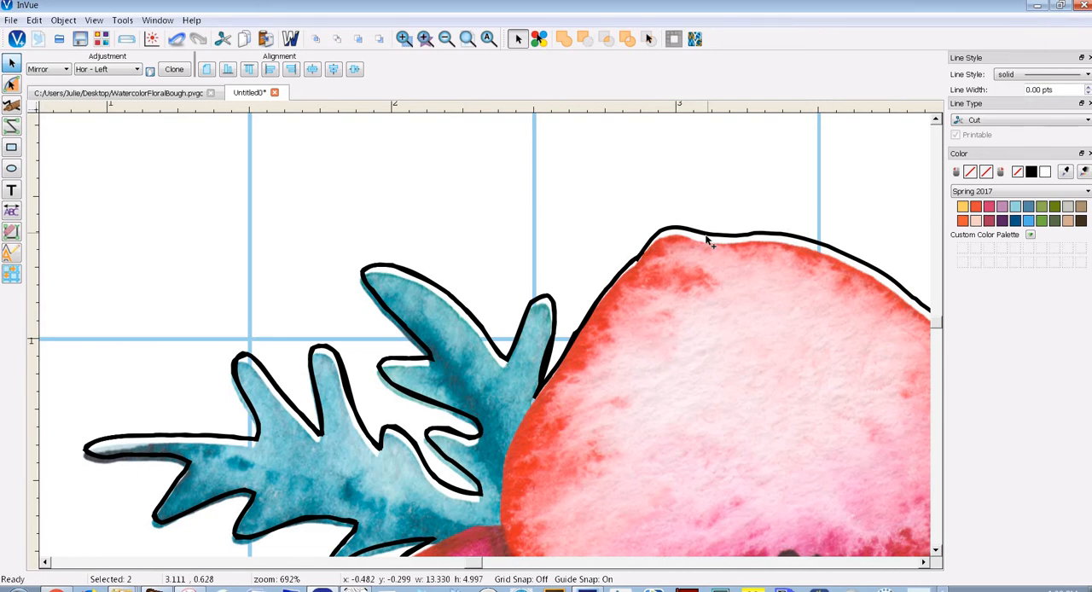
{"action": "left_click", "coordinate": [706, 242]}
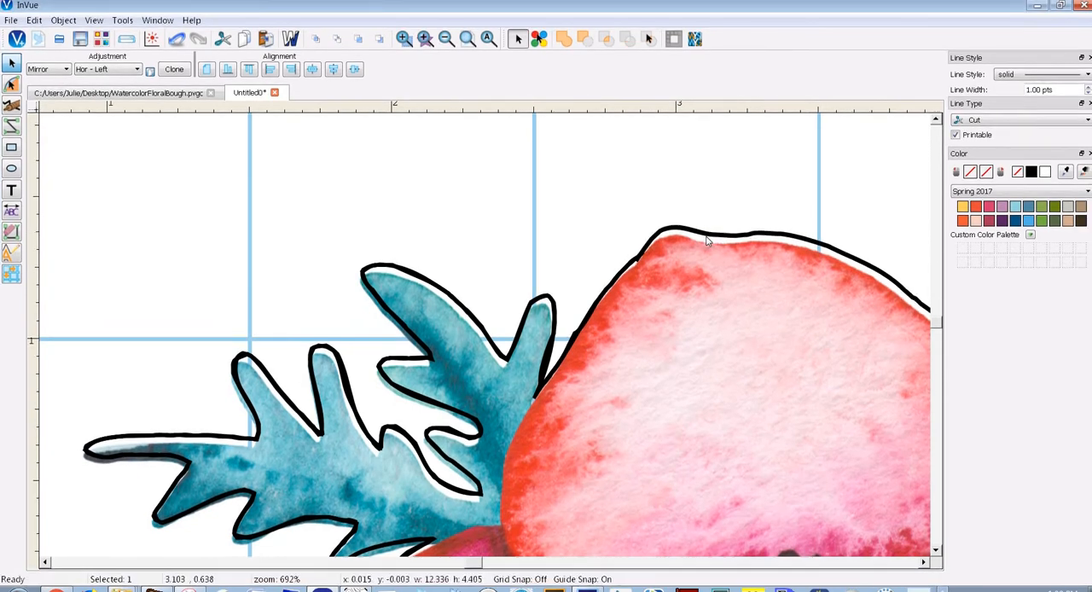
{"action": "key", "text": "Down"}
{"action": "key", "text": "Down"}
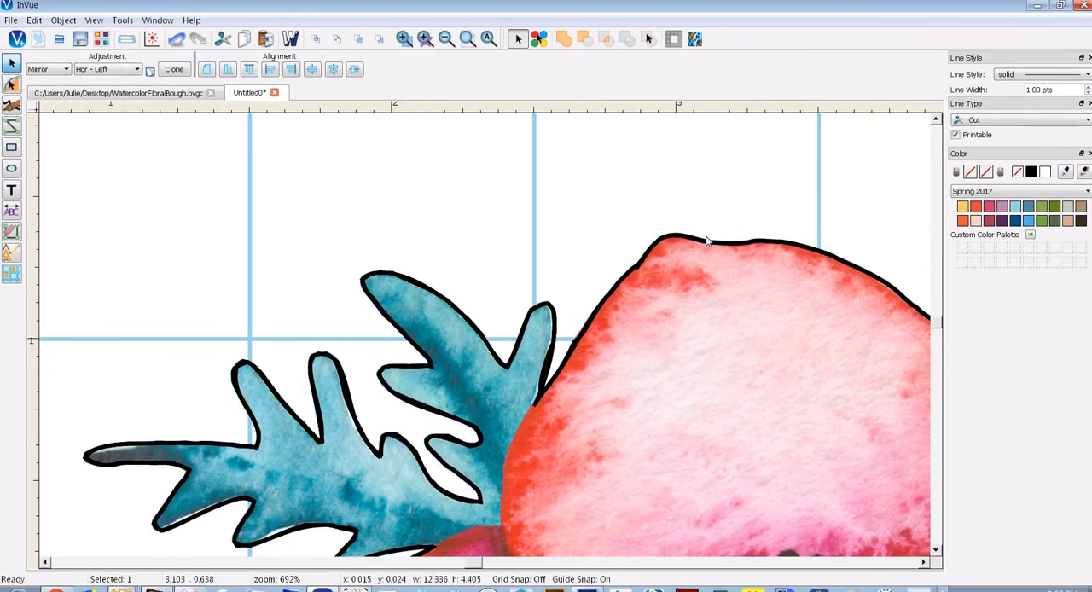
{"action": "key", "text": "Left"}
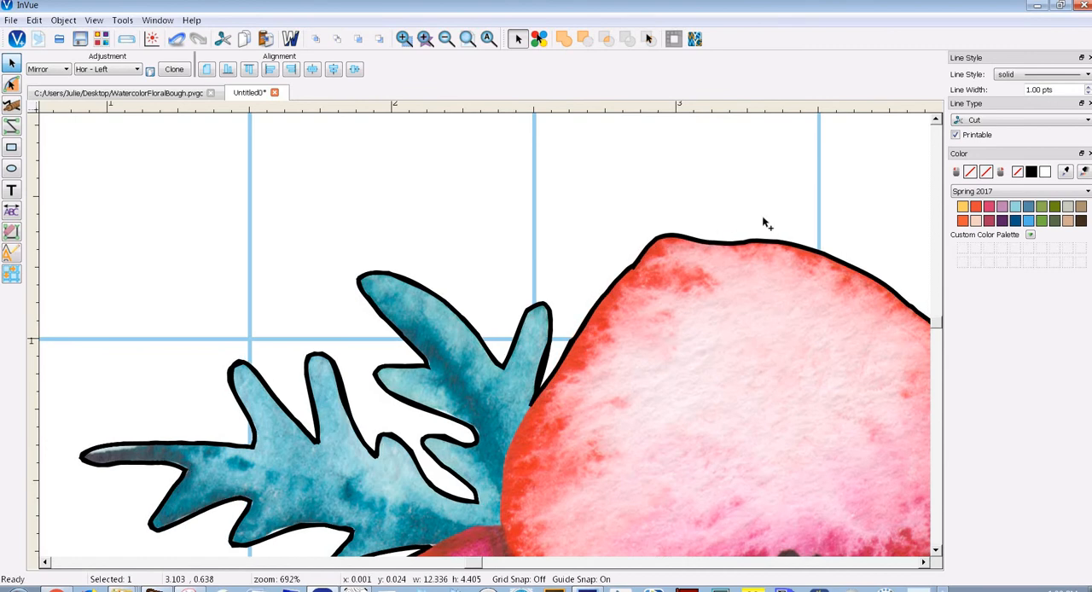
{"action": "left_click", "coordinate": [487, 40]}
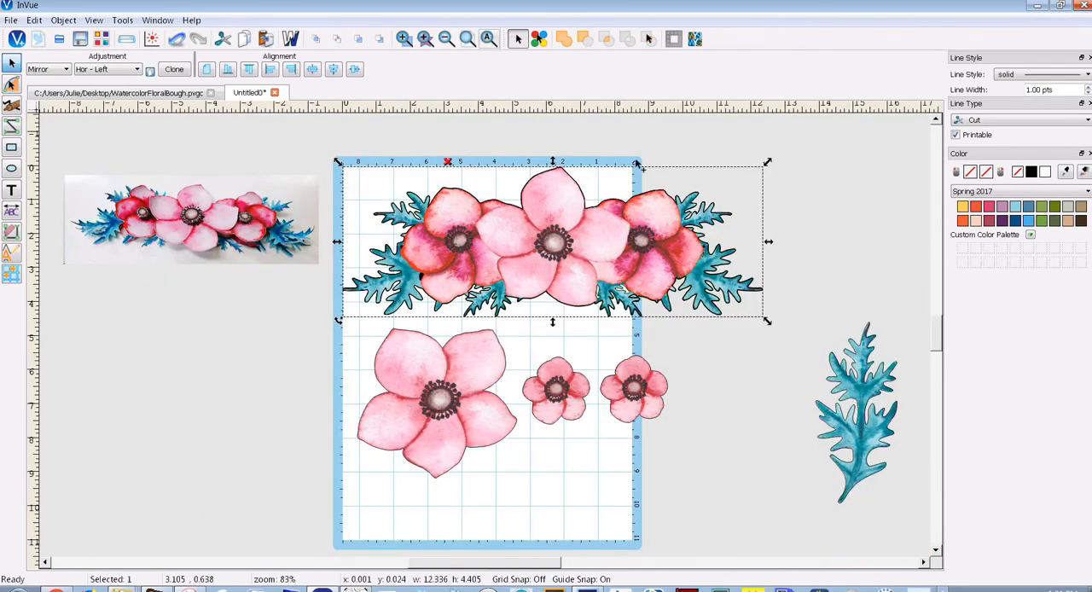
Ungroup the bouquet's cut outline into its separate pieces and group them again
{"action": "left_click", "coordinate": [448, 163]}
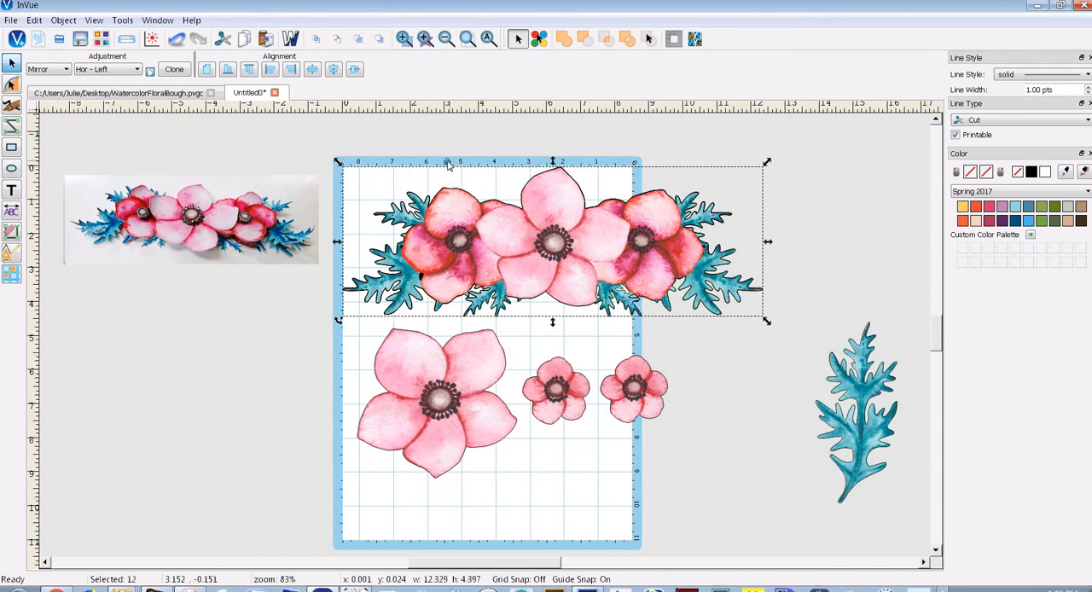
{"action": "left_click", "coordinate": [446, 162]}
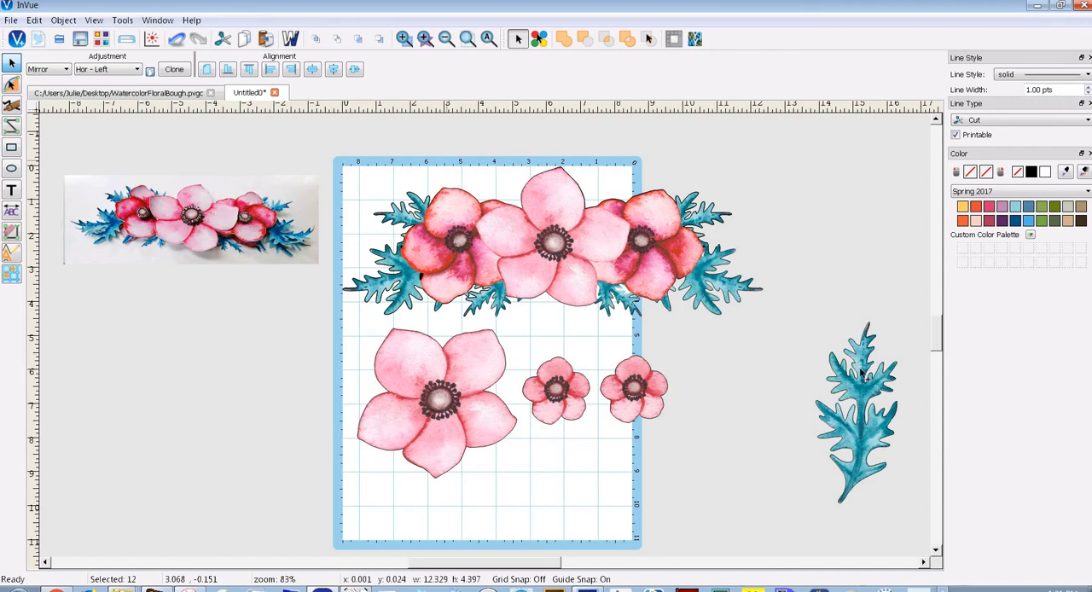
{"action": "key", "text": "ctrl+g"}
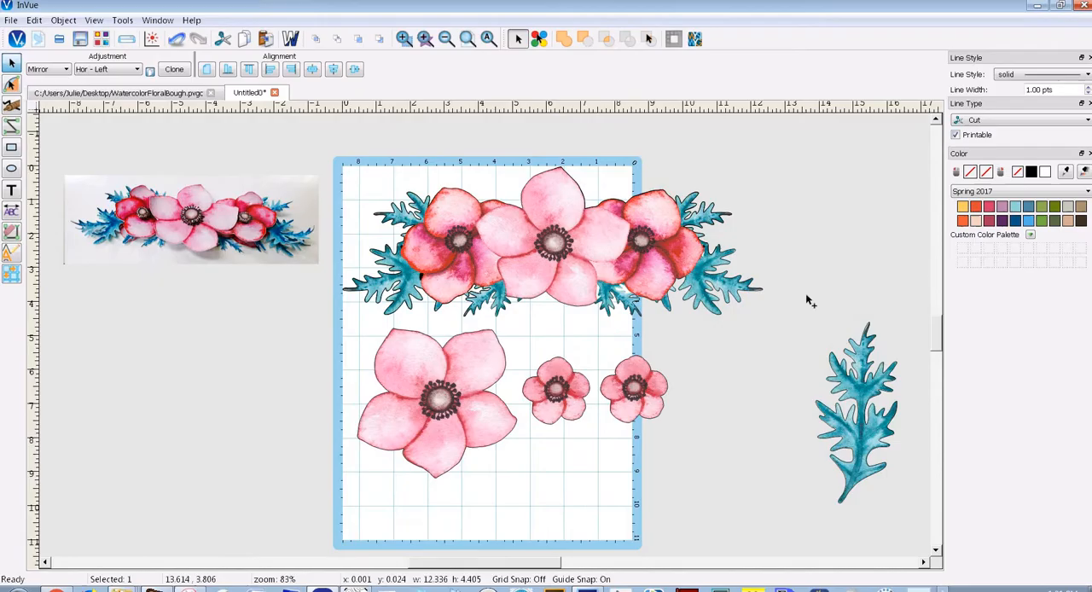
Move the leaf image away from its cut outline to the empty area below the sample photo, at about x -9.8, y 4.25
{"action": "left_click_drag", "start_coordinate": [864, 376], "coordinate": [124, 381]}
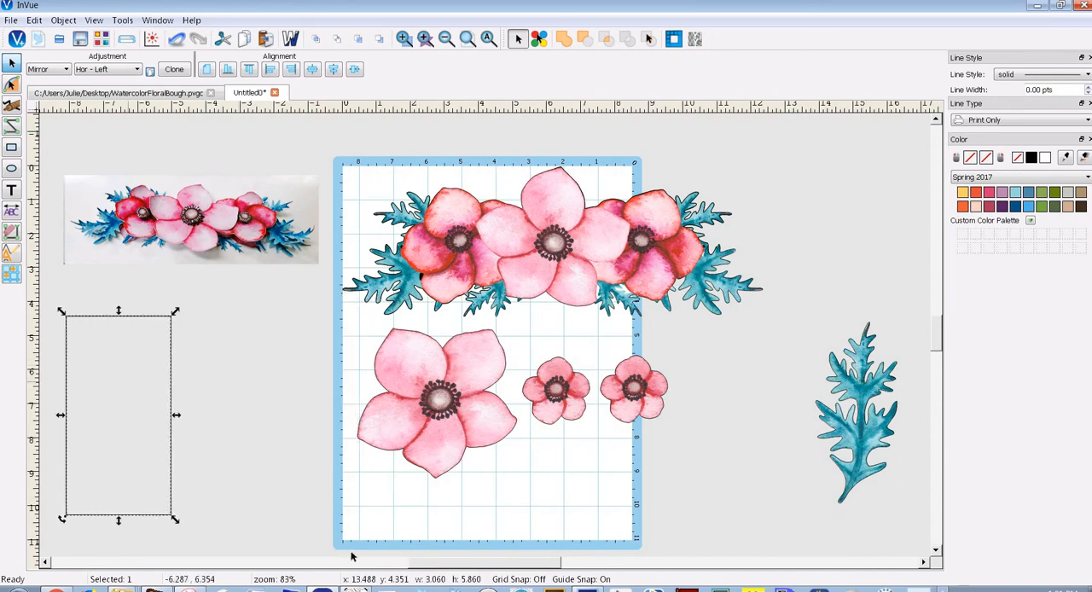
{"action": "scroll", "coordinate": [436, 568], "scroll_direction": "left", "scroll_amount": 2}
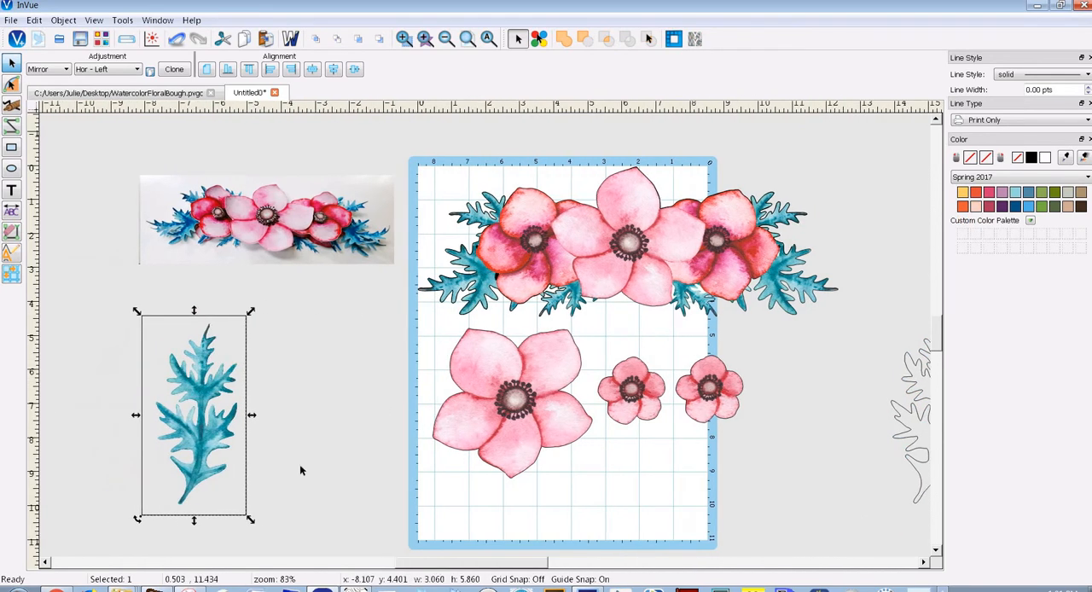
{"action": "left_click_drag", "start_coordinate": [209, 430], "coordinate": [152, 426]}
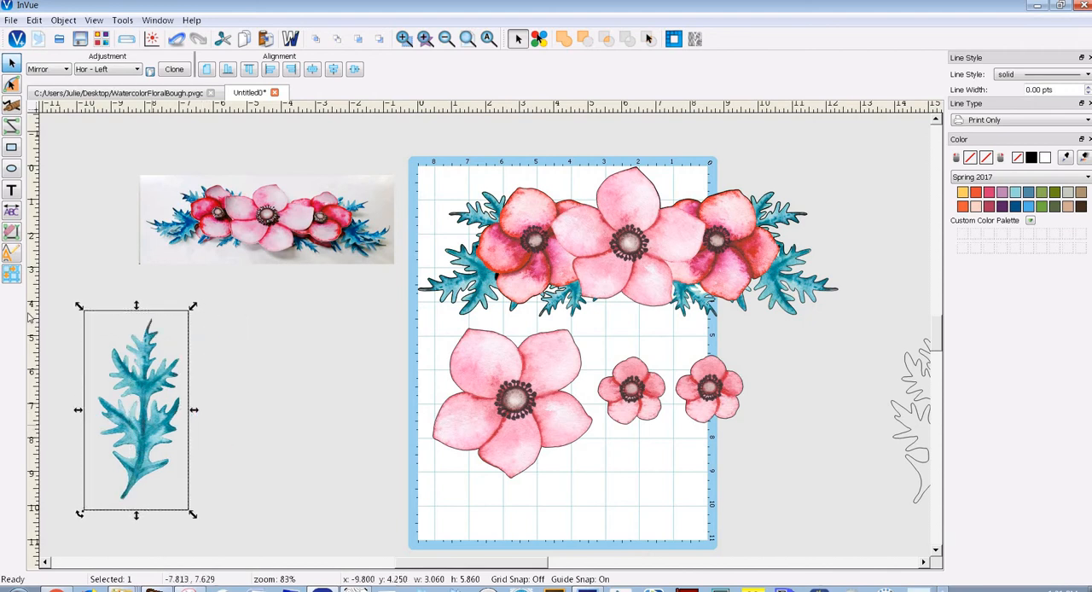
Duplicate the leaf image with Object Multiply to make two side-by-side copies
{"action": "left_click", "coordinate": [11, 274]}
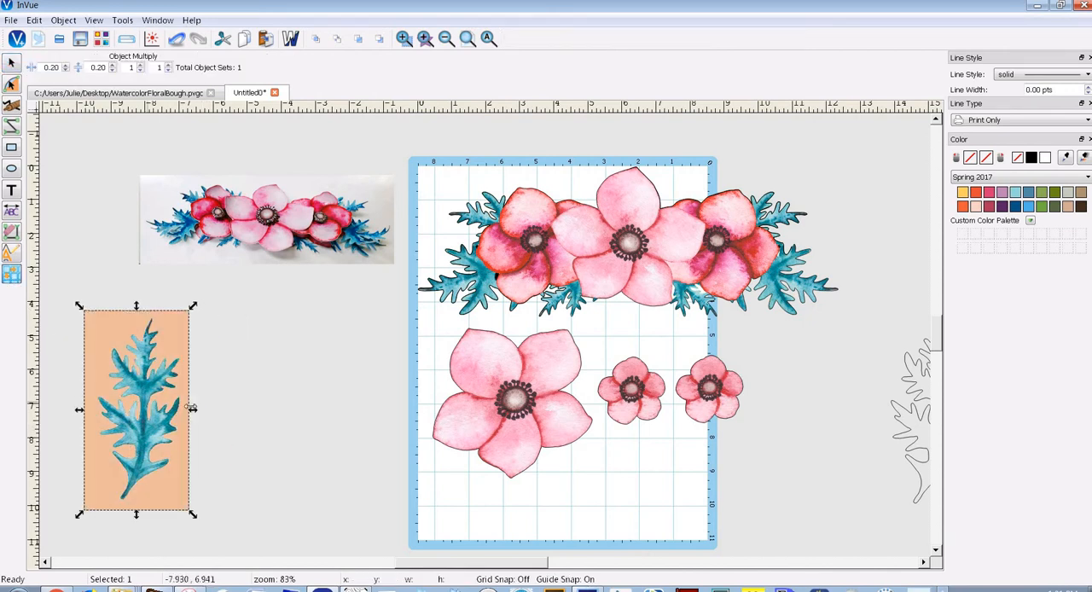
{"action": "left_click_drag", "start_coordinate": [332, 422], "coordinate": [407, 410]}
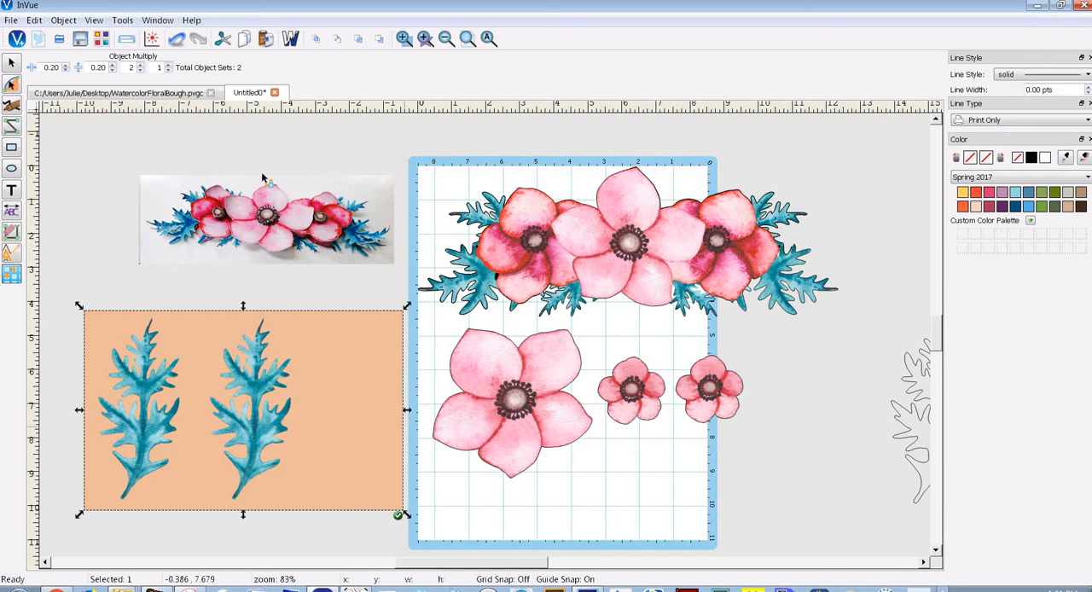
{"action": "left_click", "coordinate": [113, 71]}
{"action": "left_click", "coordinate": [397, 516]}
{"action": "left_click", "coordinate": [262, 453]}
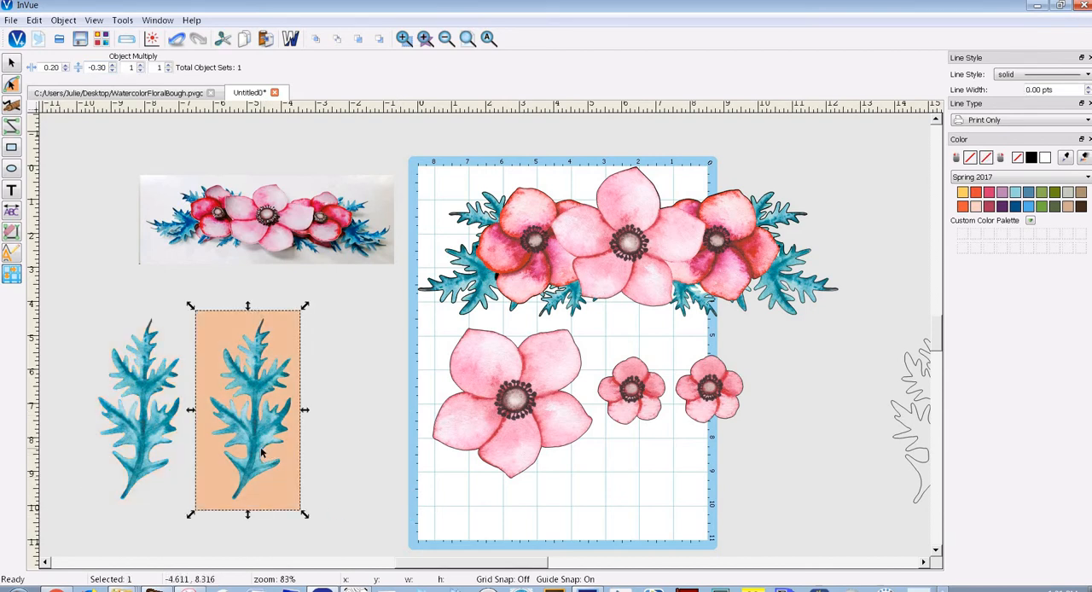
{"action": "left_click", "coordinate": [335, 434]}
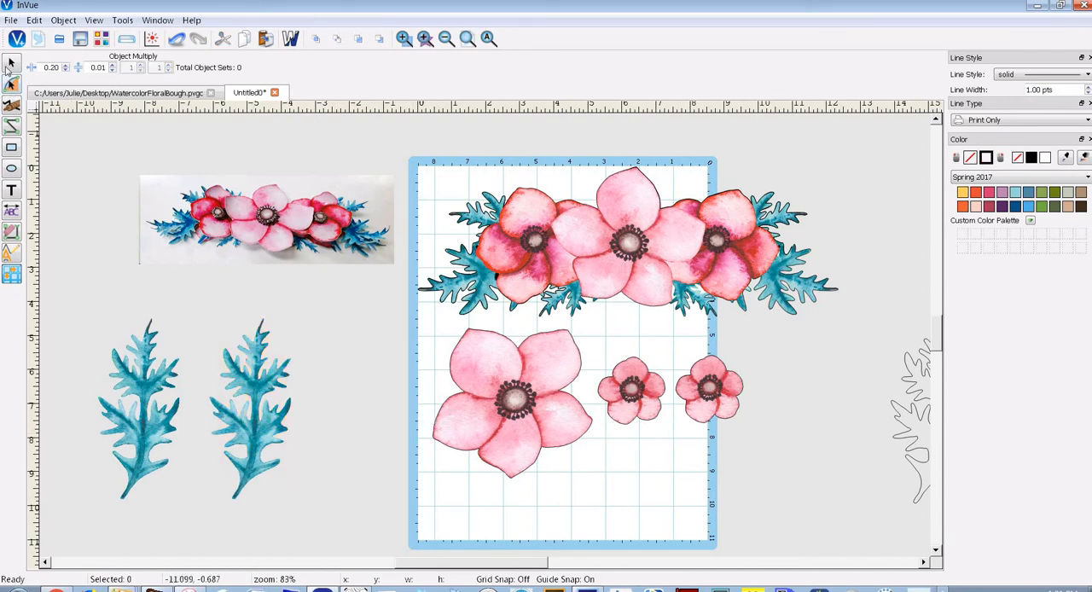
Move both leaf images onto the lower half of the mat, placing one at about x 2.95, y 4.95
{"action": "left_click", "coordinate": [11, 65]}
{"action": "left_click_drag", "start_coordinate": [144, 382], "coordinate": [359, 404]}
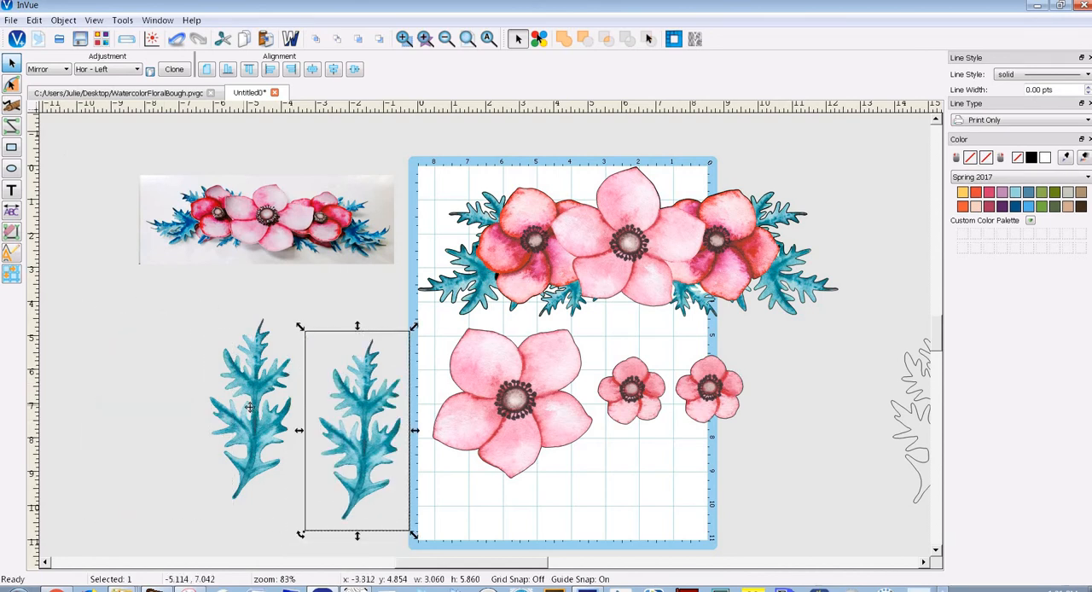
{"action": "left_click_drag", "start_coordinate": [246, 412], "coordinate": [601, 436]}
{"action": "left_click", "coordinate": [370, 427]}
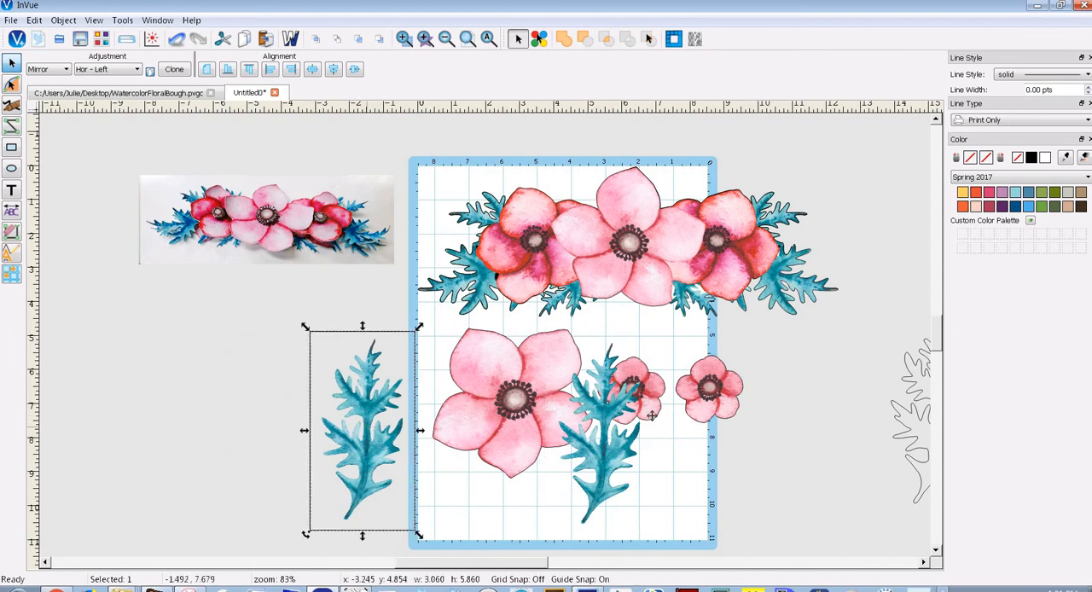
{"action": "left_click_drag", "start_coordinate": [371, 426], "coordinate": [677, 433]}
{"action": "left_click_drag", "start_coordinate": [595, 449], "coordinate": [499, 447]}
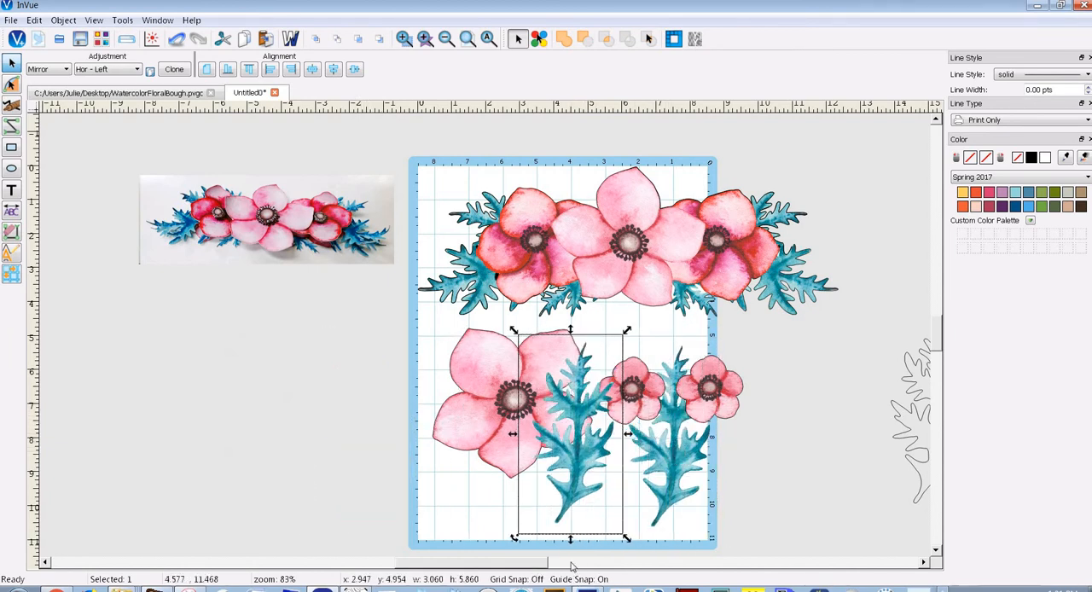
Move one leaf image off the mat to about x 10.4, y 4.72 and bring the leaf cut outline beside it at about x 13.13, y 4.93
{"action": "left_click_drag", "start_coordinate": [571, 564], "coordinate": [607, 554]}
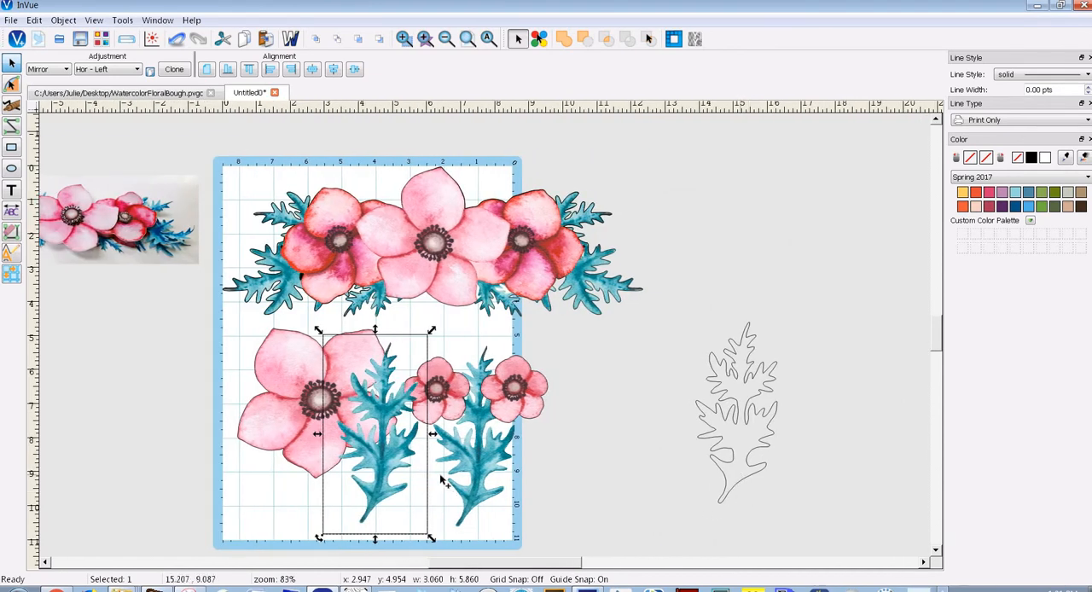
{"action": "left_click_drag", "start_coordinate": [441, 480], "coordinate": [640, 456]}
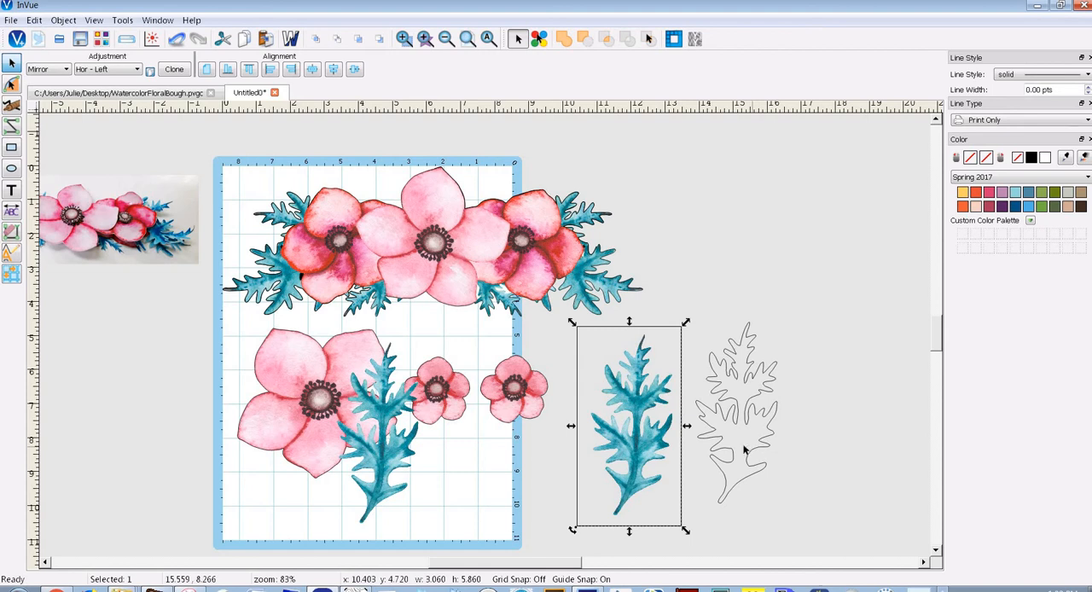
{"action": "left_click", "coordinate": [723, 419]}
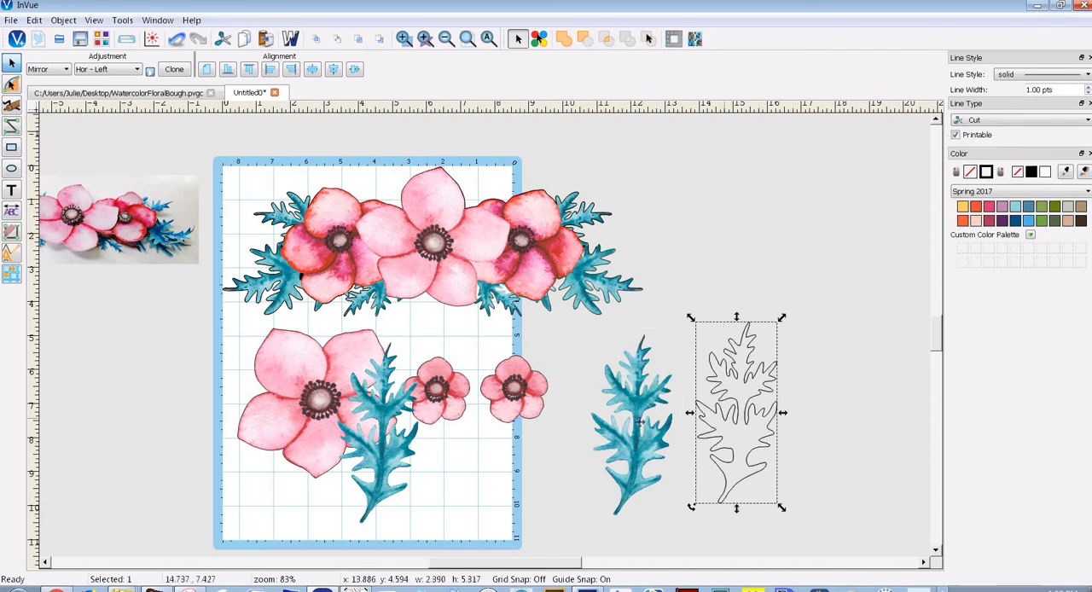
{"action": "mouse_move", "coordinate": [725, 419]}
{"action": "left_mouse_down"}
{"action": "mouse_move", "coordinate": [622, 431]}
{"action": "mouse_move", "coordinate": [699, 430]}
{"action": "left_mouse_up"}
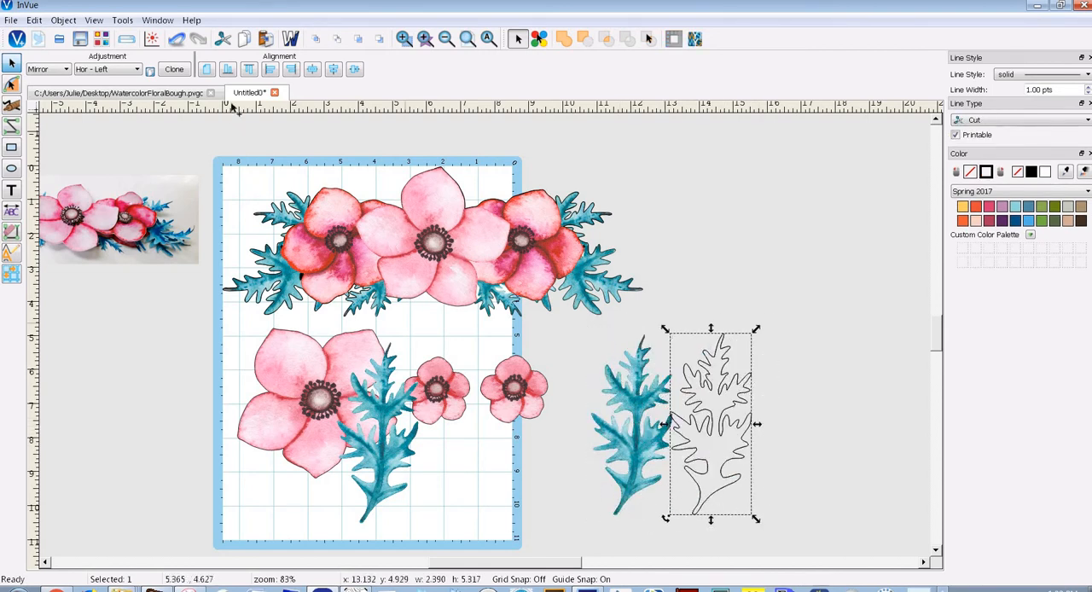
Select the loose leaf image and its cut outline outside the mat and center them horizontally on each other
{"action": "left_click", "coordinate": [290, 39]}
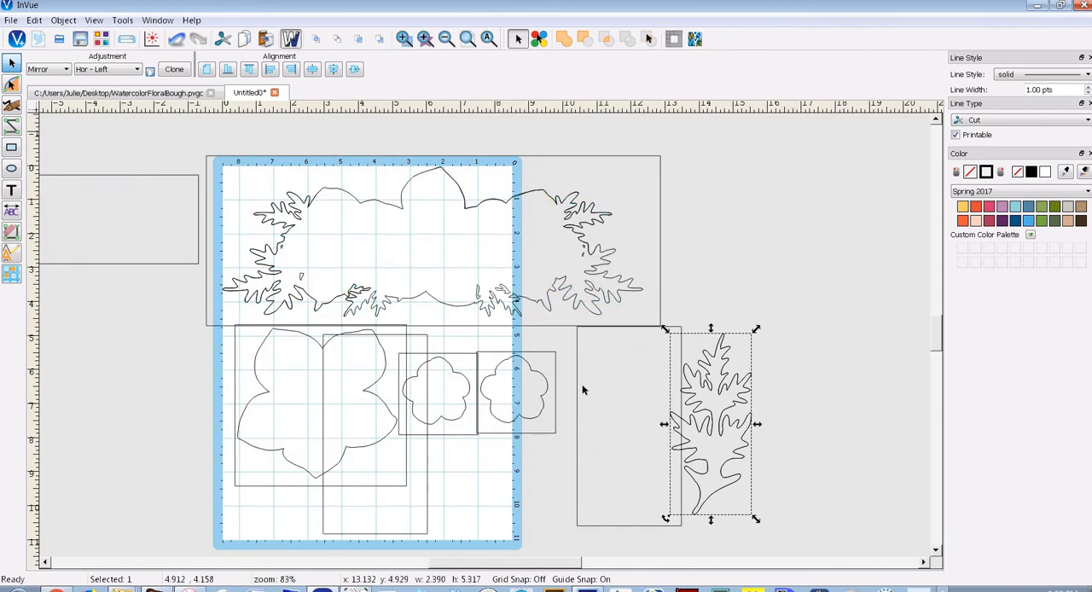
{"action": "left_click", "coordinate": [290, 38]}
{"action": "left_click", "coordinate": [700, 390]}
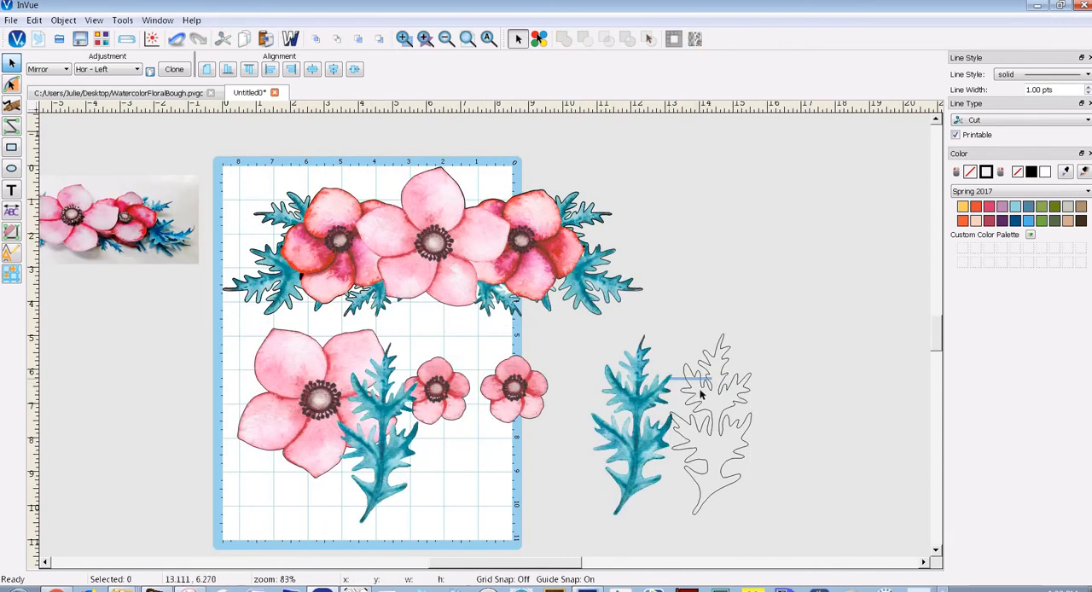
{"action": "left_click_drag", "start_coordinate": [799, 535], "coordinate": [568, 322]}
{"action": "key", "text": "ctrl+z"}
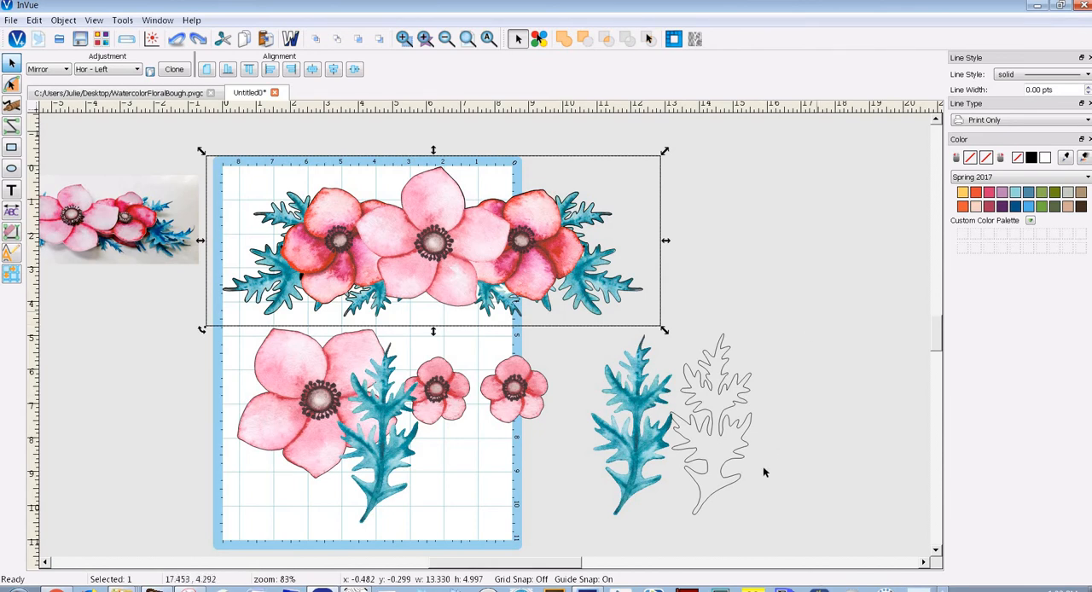
{"action": "left_click_drag", "start_coordinate": [819, 312], "coordinate": [566, 540]}
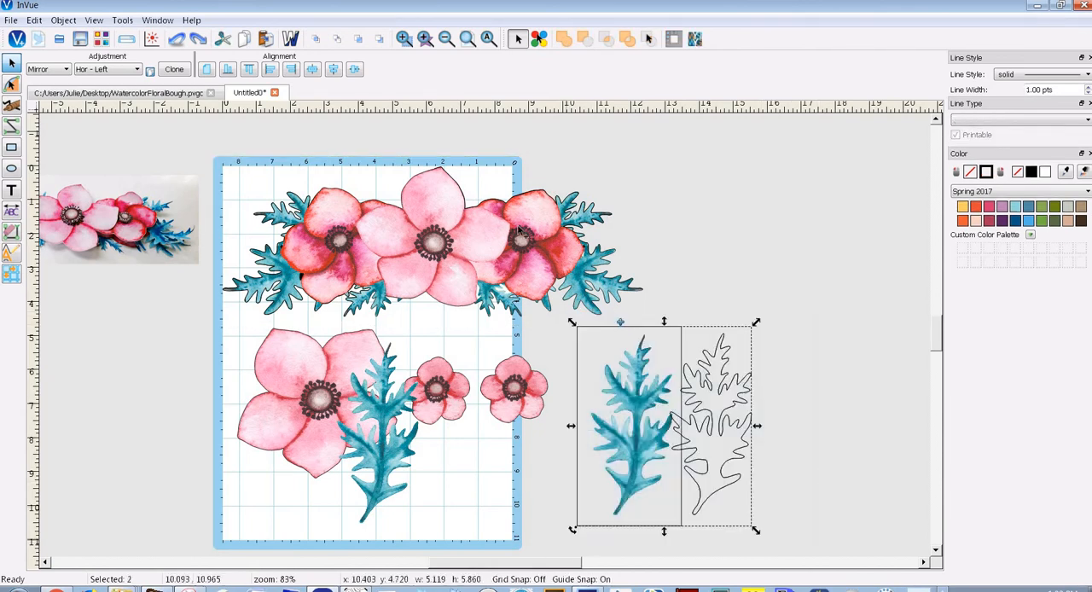
{"action": "left_click", "coordinate": [312, 70]}
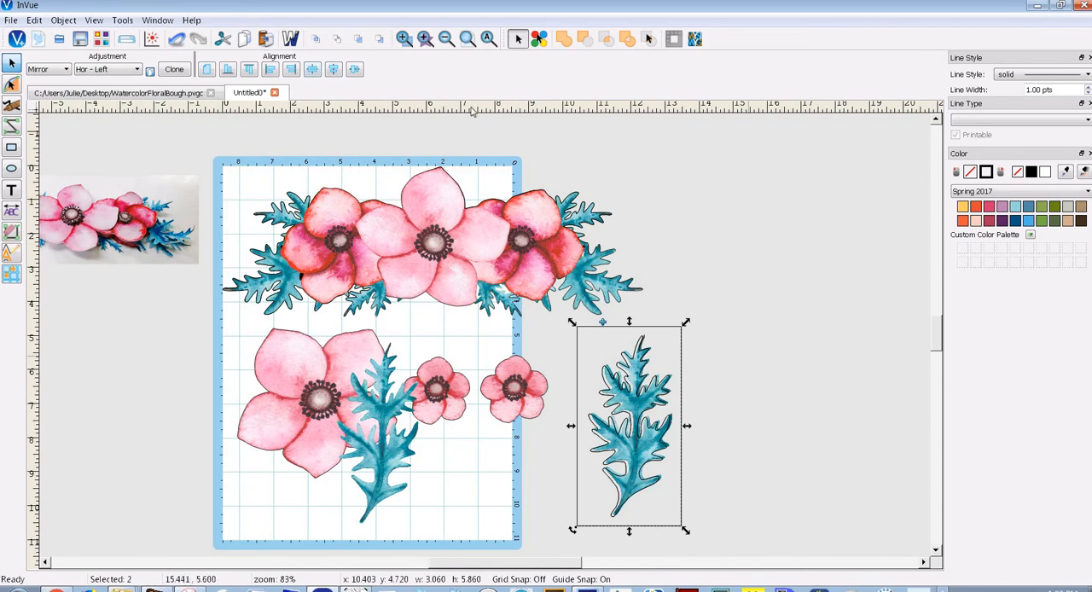
Fine-tune the leaf cut outline over the leaf image at x 10.805, y 4.949, checking the fit from tip to stem
{"action": "left_click", "coordinate": [404, 38]}
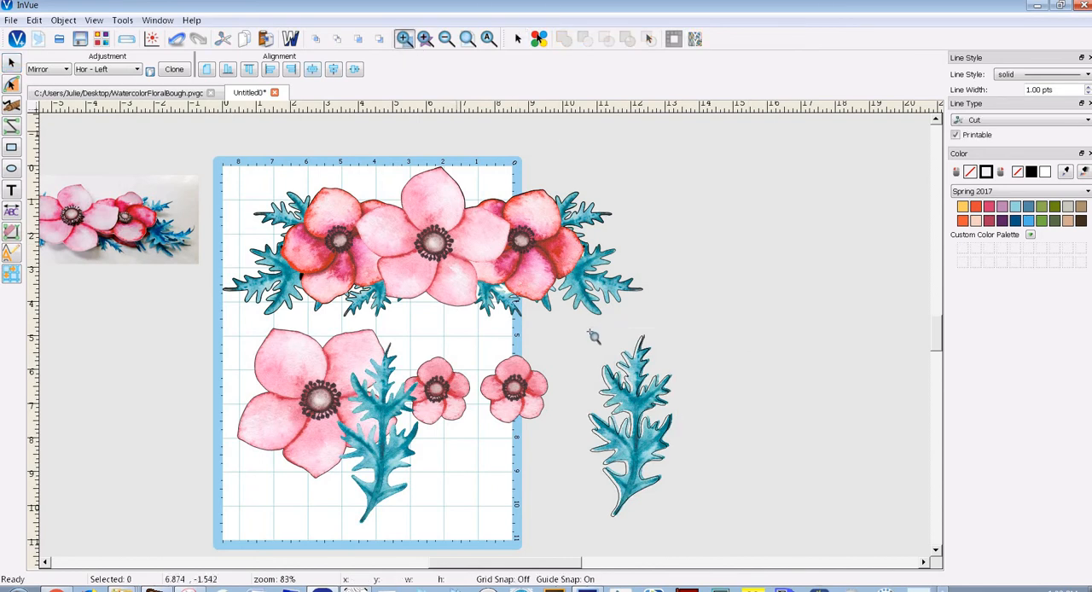
{"action": "left_click_drag", "start_coordinate": [594, 337], "coordinate": [647, 425]}
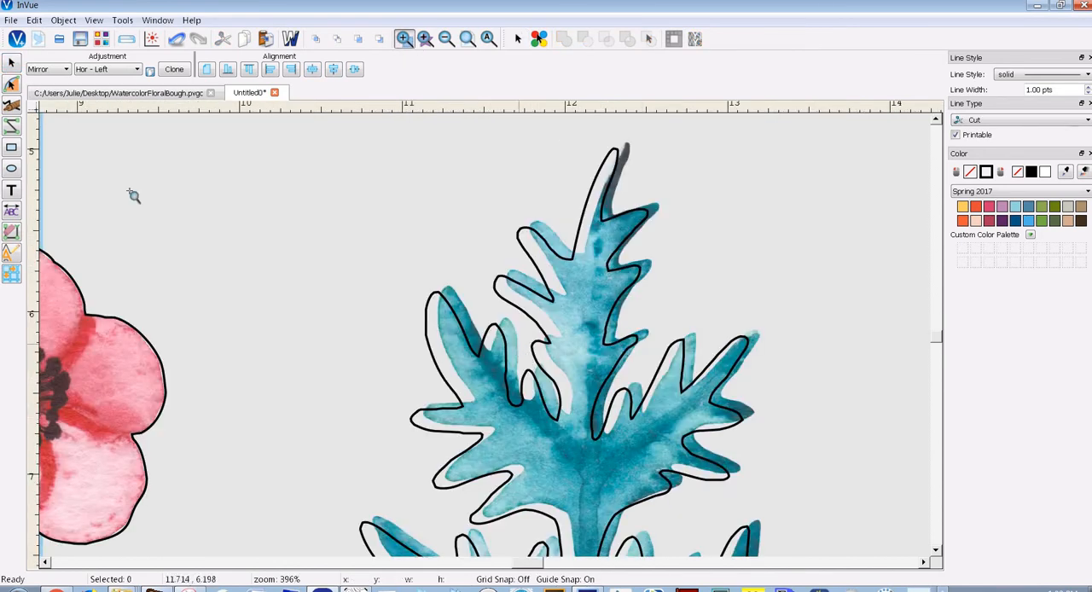
{"action": "left_click", "coordinate": [12, 63]}
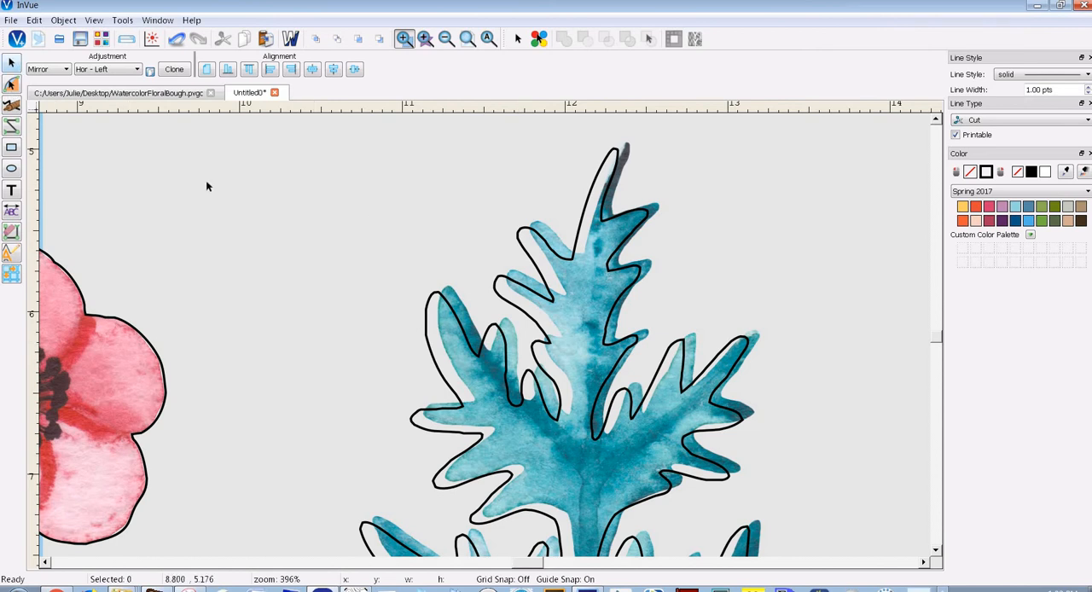
{"action": "left_click", "coordinate": [544, 321]}
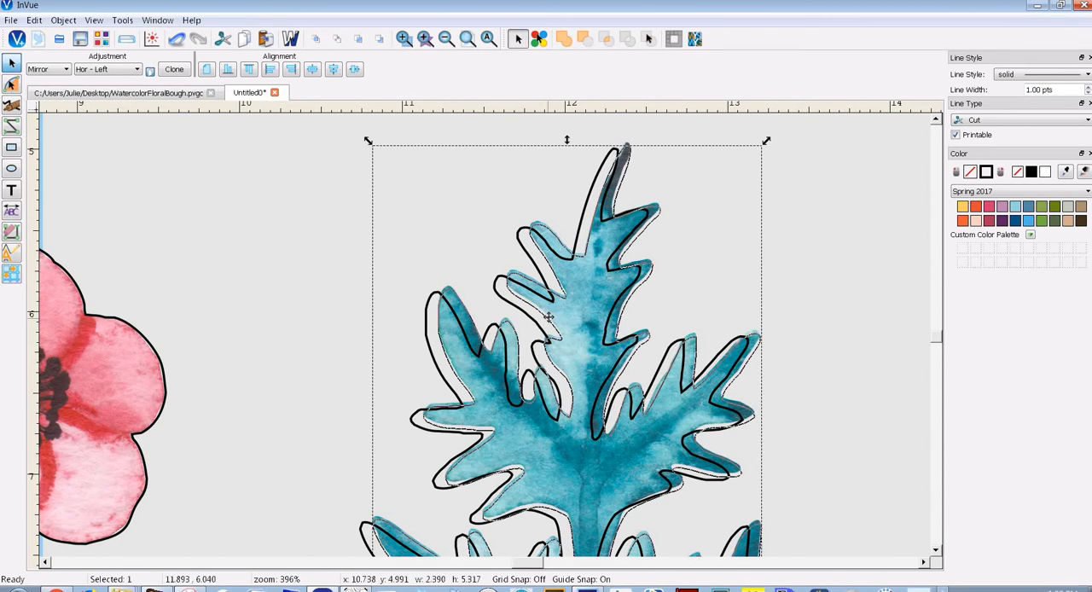
{"action": "left_click_drag", "start_coordinate": [549, 317], "coordinate": [548, 317]}
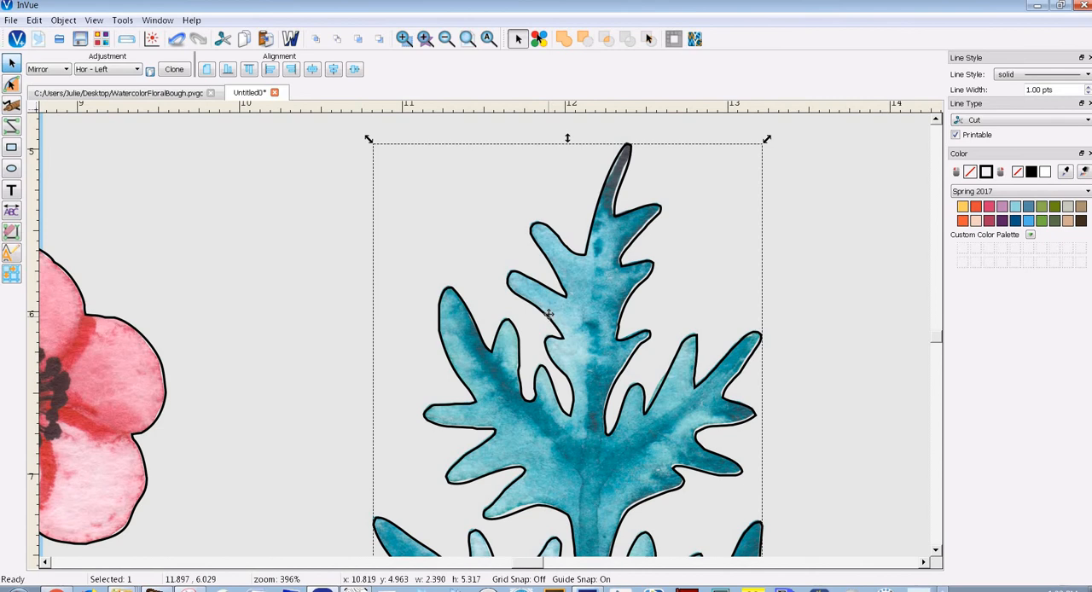
{"action": "key", "text": "Left"}
{"action": "key", "text": "Down"}
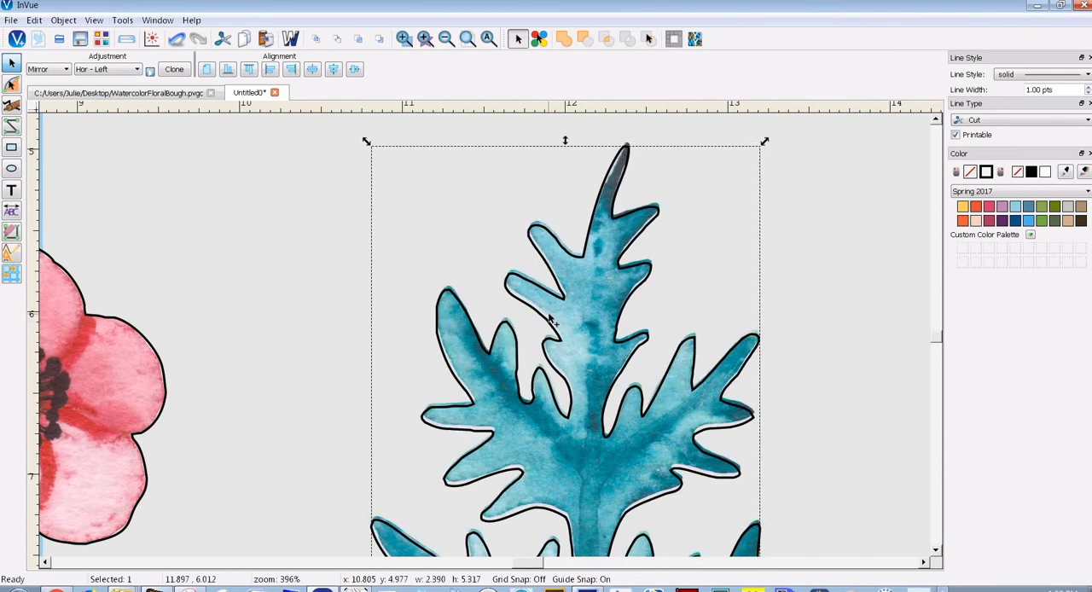
{"action": "key", "text": "Up"}
{"action": "key", "text": "Up"}
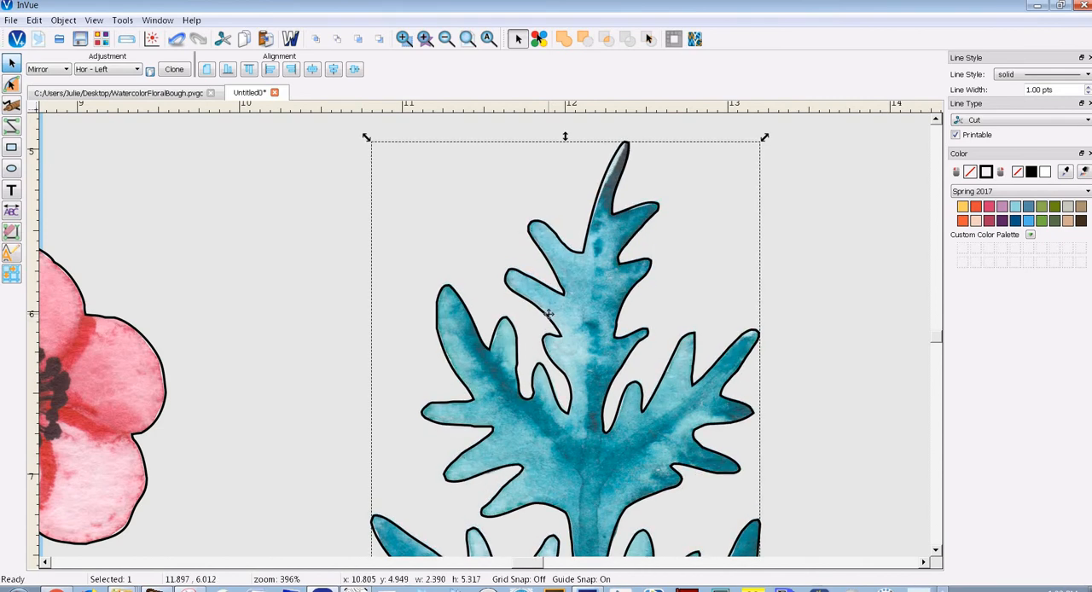
{"action": "left_click", "coordinate": [938, 348]}
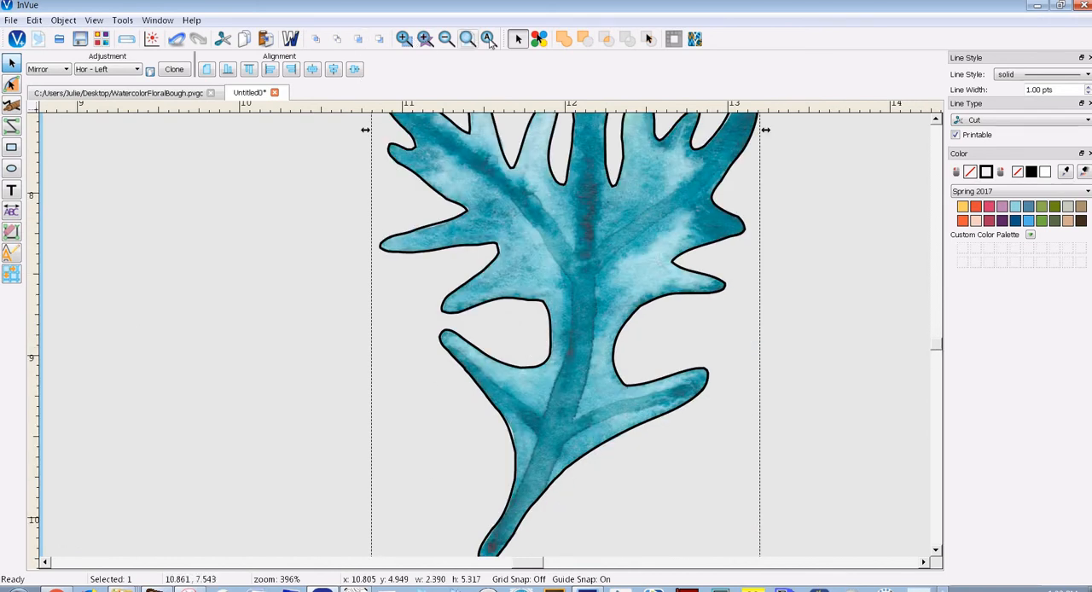
{"action": "left_click", "coordinate": [488, 39]}
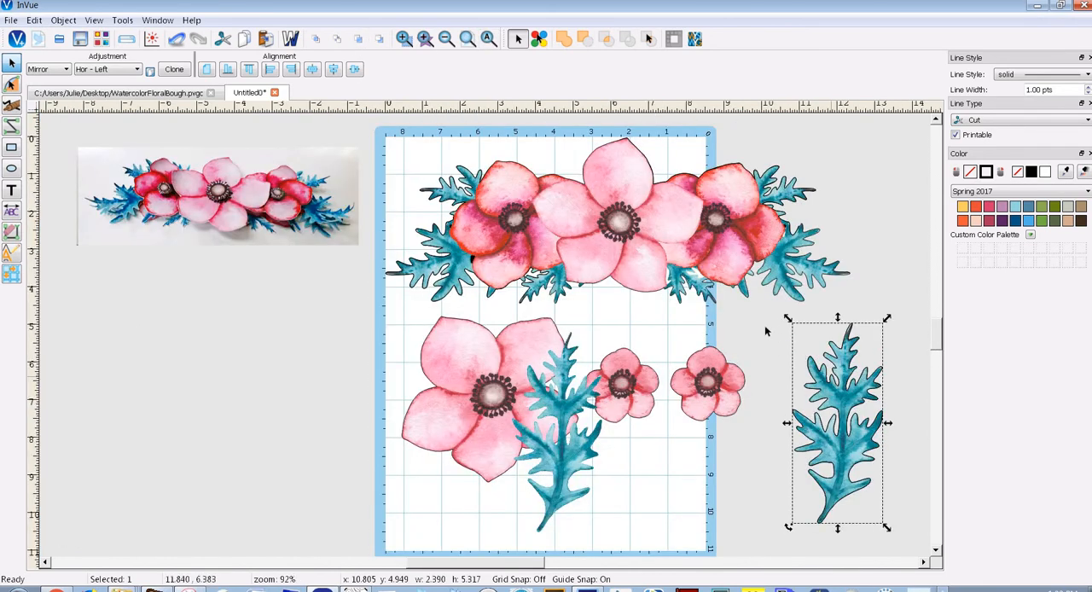
Group the aligned leaf image with its cut outline and delete the leftover leaf image on the mat
{"action": "left_click_drag", "start_coordinate": [911, 290], "coordinate": [743, 566]}
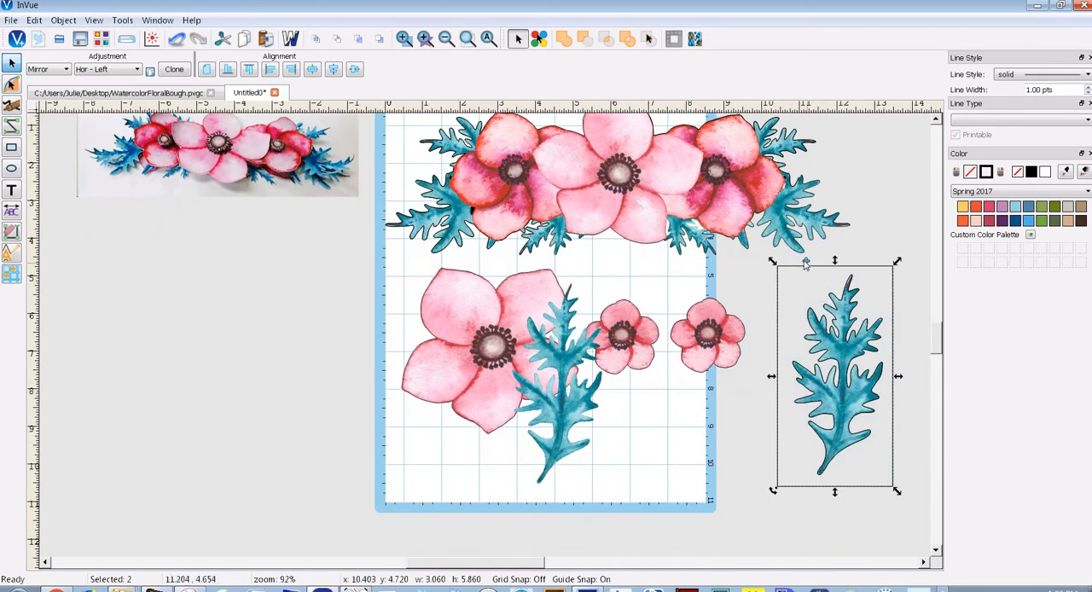
{"action": "left_click", "coordinate": [805, 263]}
{"action": "left_click", "coordinate": [554, 434]}
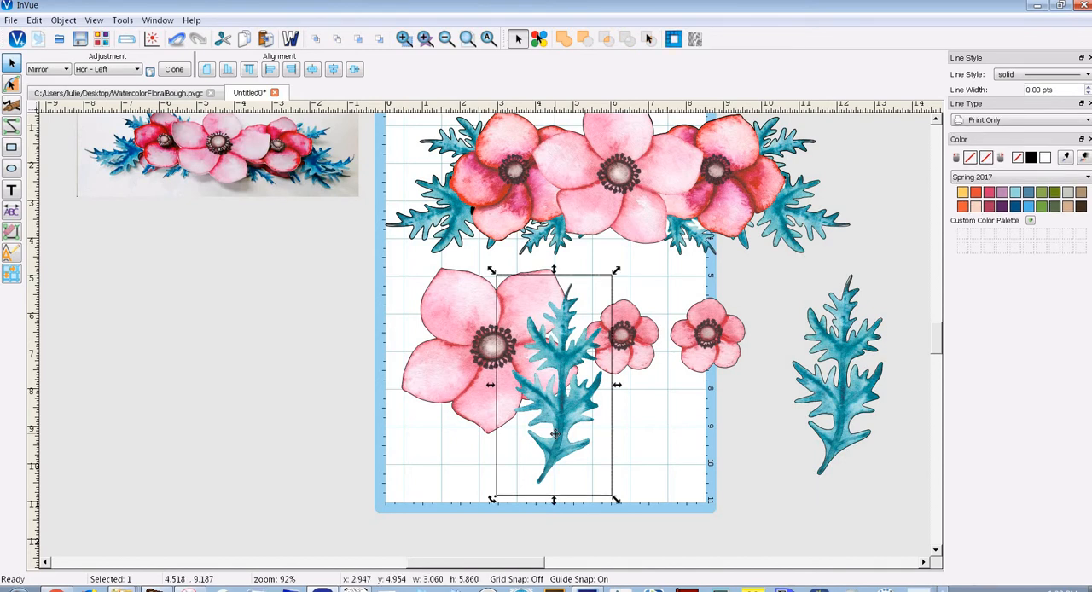
{"action": "key", "text": "Delete"}
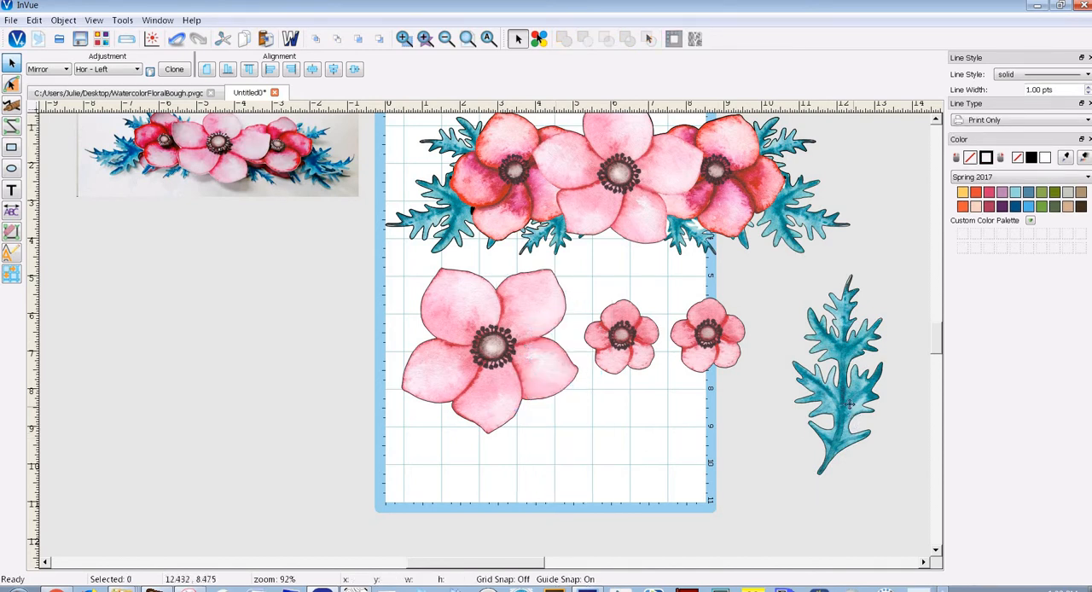
Duplicate the grouped leaf and spread four leaves in a row from about x -8.3 to the mat's edge
{"action": "left_click_drag", "start_coordinate": [850, 404], "coordinate": [388, 409]}
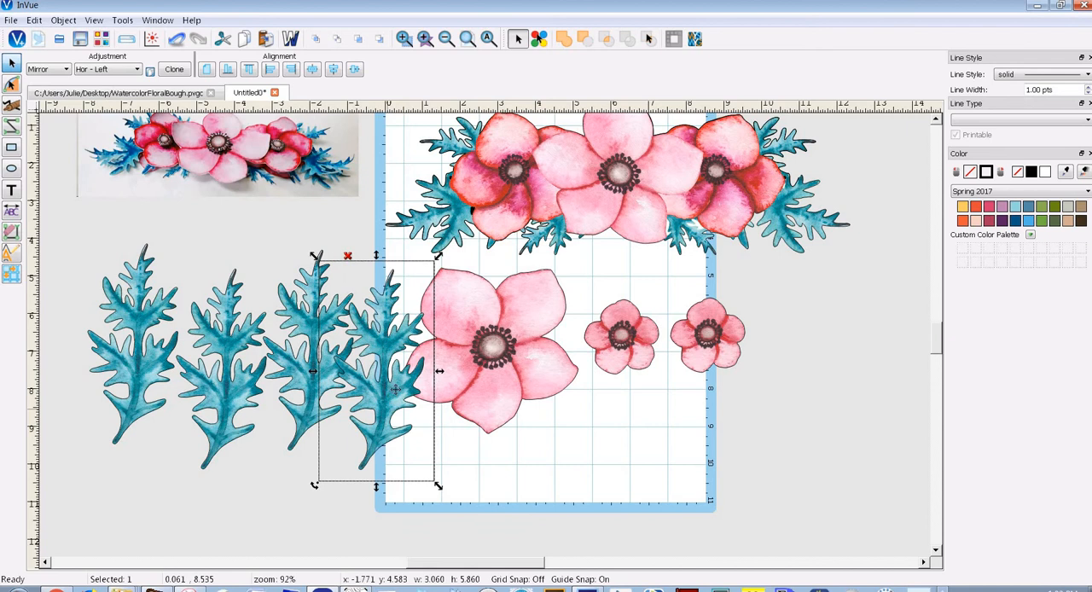
{"action": "left_click", "coordinate": [309, 484]}
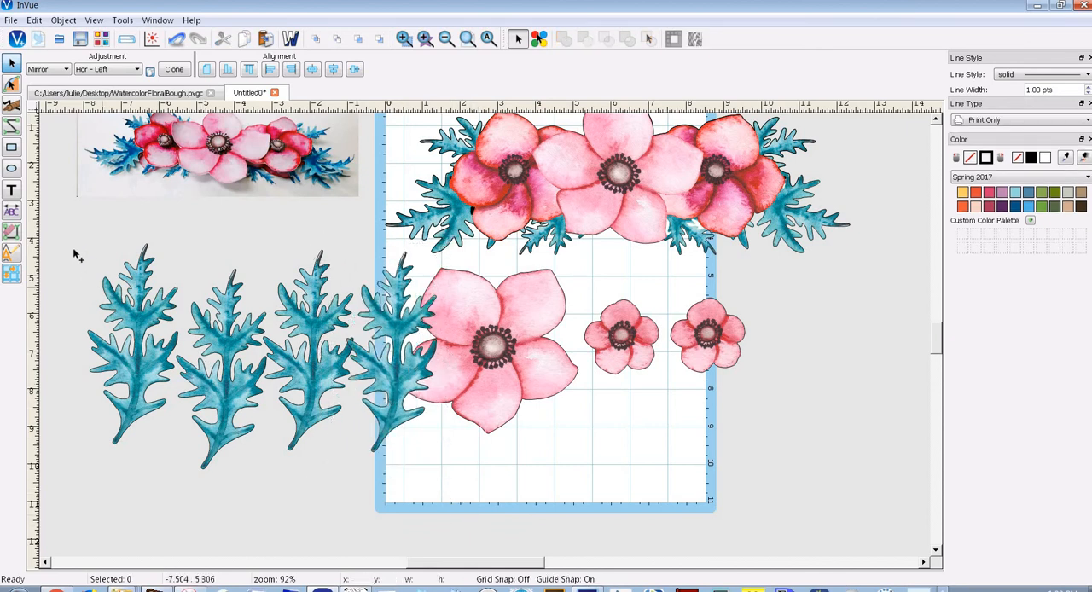
Try moving all four leaves onto the lower part of the mat, to about x -0.01, y 4.33
{"action": "left_click_drag", "start_coordinate": [64, 227], "coordinate": [537, 541]}
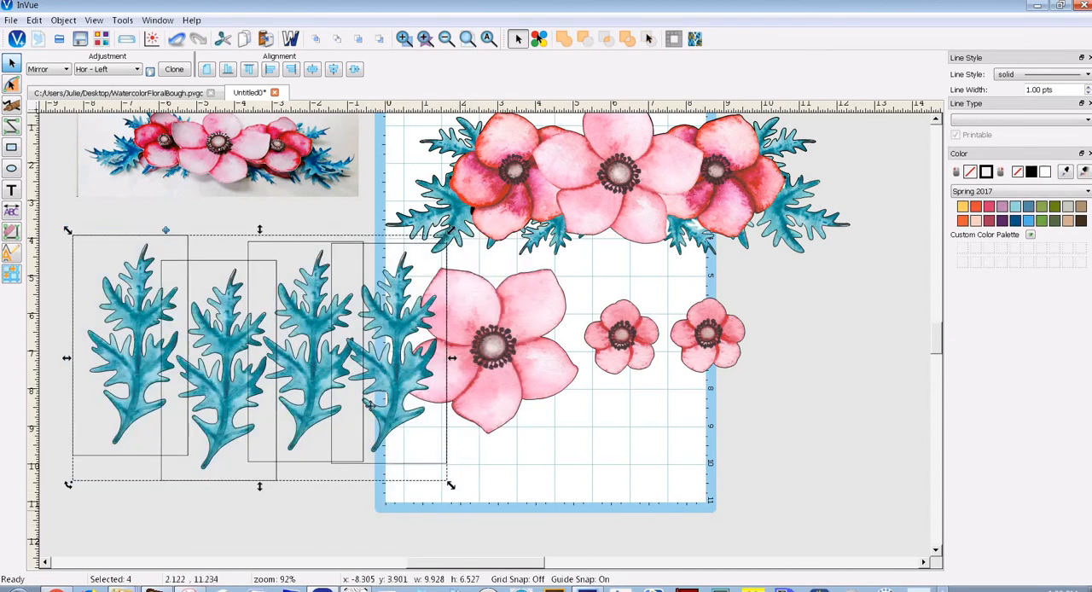
{"action": "left_click_drag", "start_coordinate": [472, 416], "coordinate": [784, 432]}
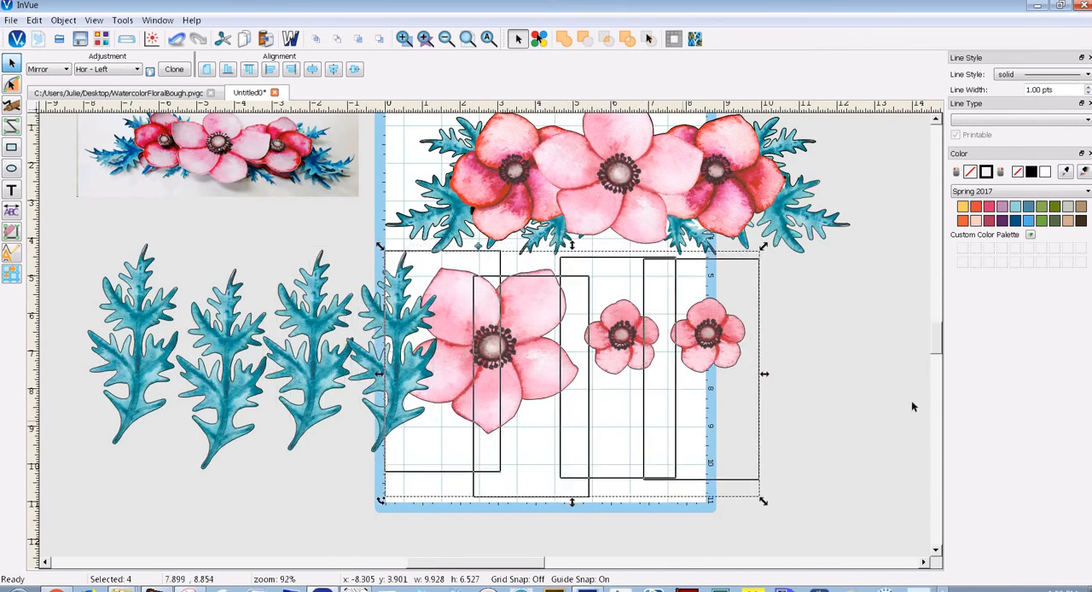
{"action": "scroll", "coordinate": [936, 343], "scroll_direction": "up", "scroll_amount": 3}
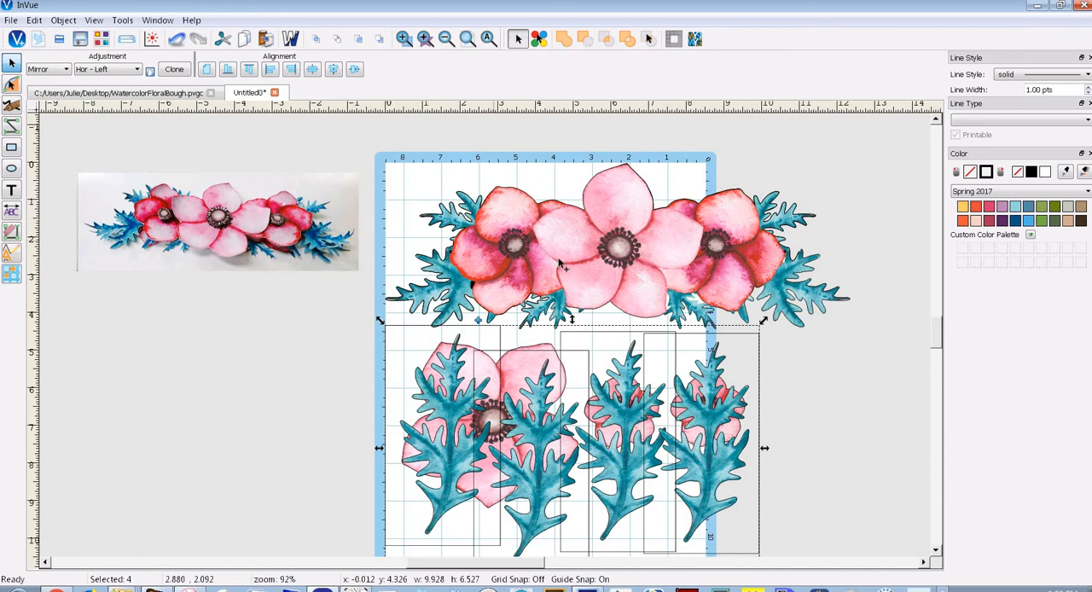
Try resizing the bouquet outline, flowers and leaves together to a width of 8 with the W/H adjustment
{"action": "left_click_drag", "start_coordinate": [358, 141], "coordinate": [864, 556]}
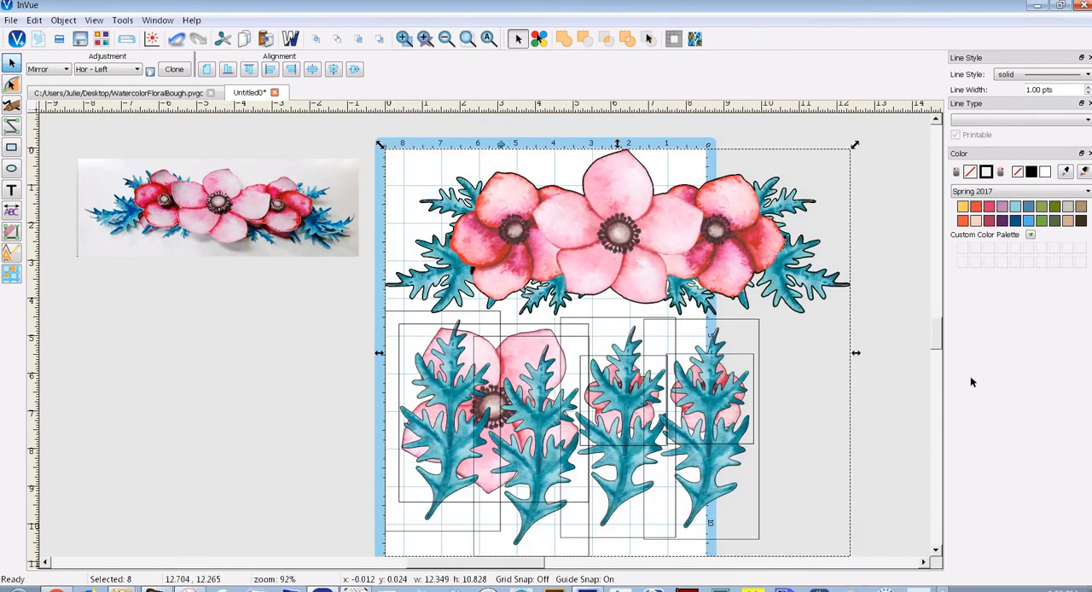
{"action": "scroll", "coordinate": [936, 353], "scroll_direction": "down", "scroll_amount": 3}
{"action": "scroll", "coordinate": [937, 348], "scroll_direction": "up", "scroll_amount": 3}
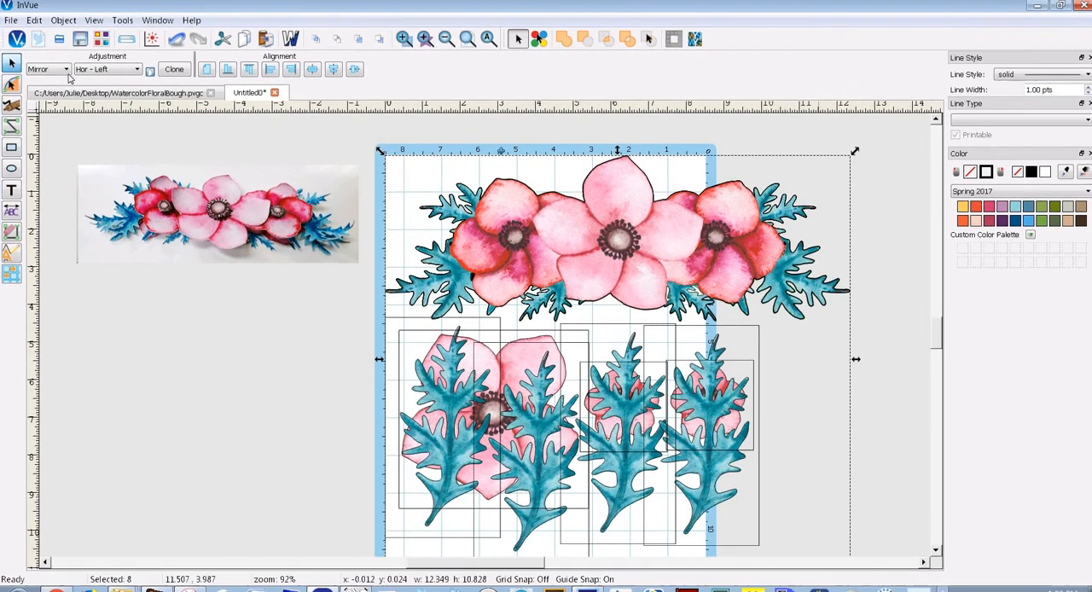
{"action": "left_click", "coordinate": [64, 69]}
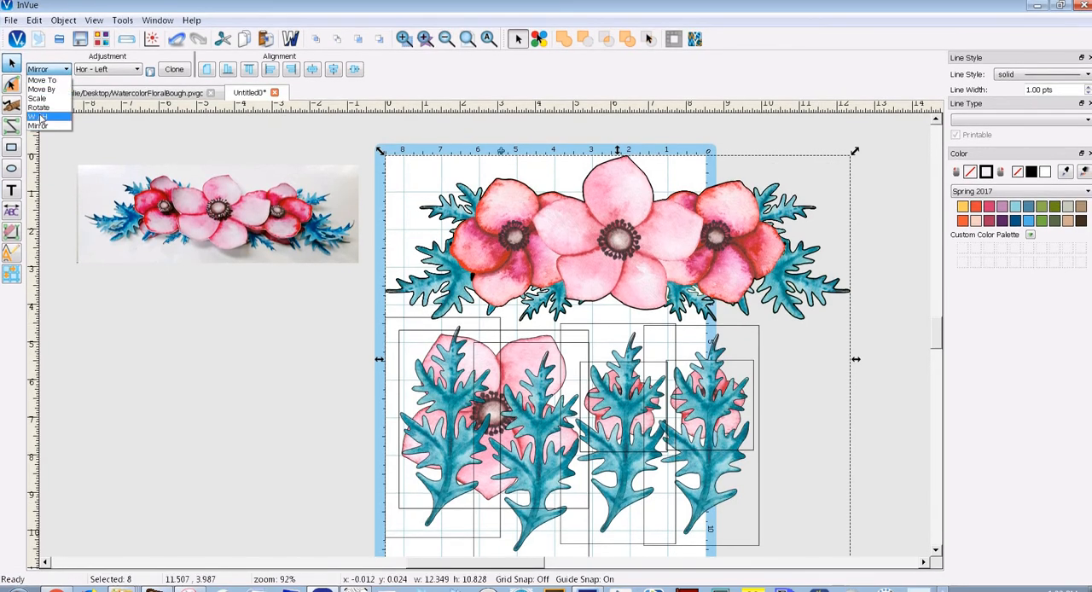
{"action": "left_click", "coordinate": [40, 117]}
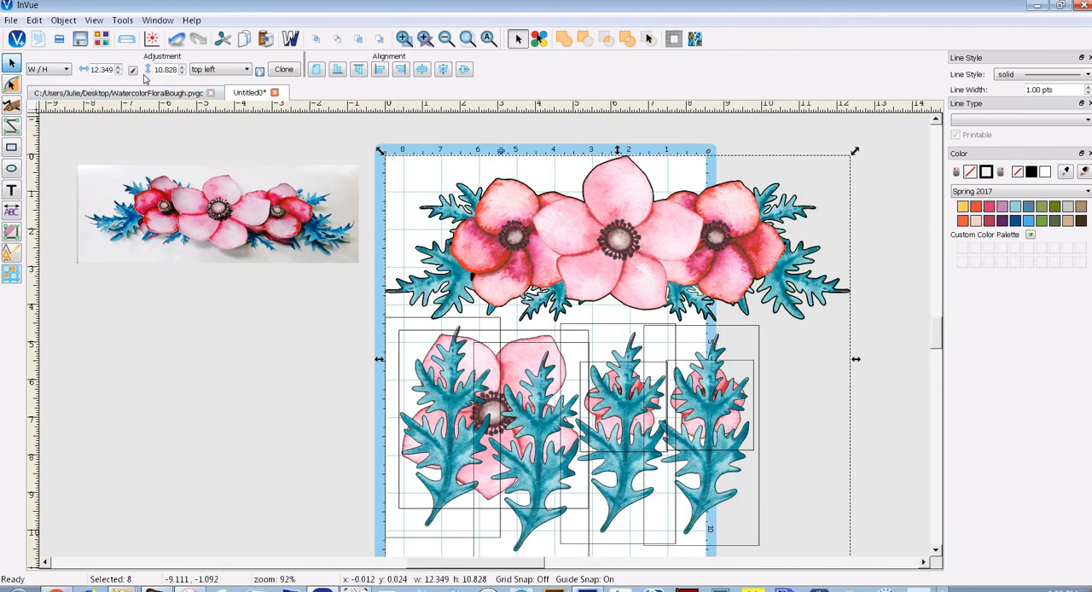
{"action": "double_click", "coordinate": [98, 70]}
{"action": "type", "text": "8"}
{"action": "left_click", "coordinate": [259, 72]}
{"action": "left_click", "coordinate": [283, 70]}
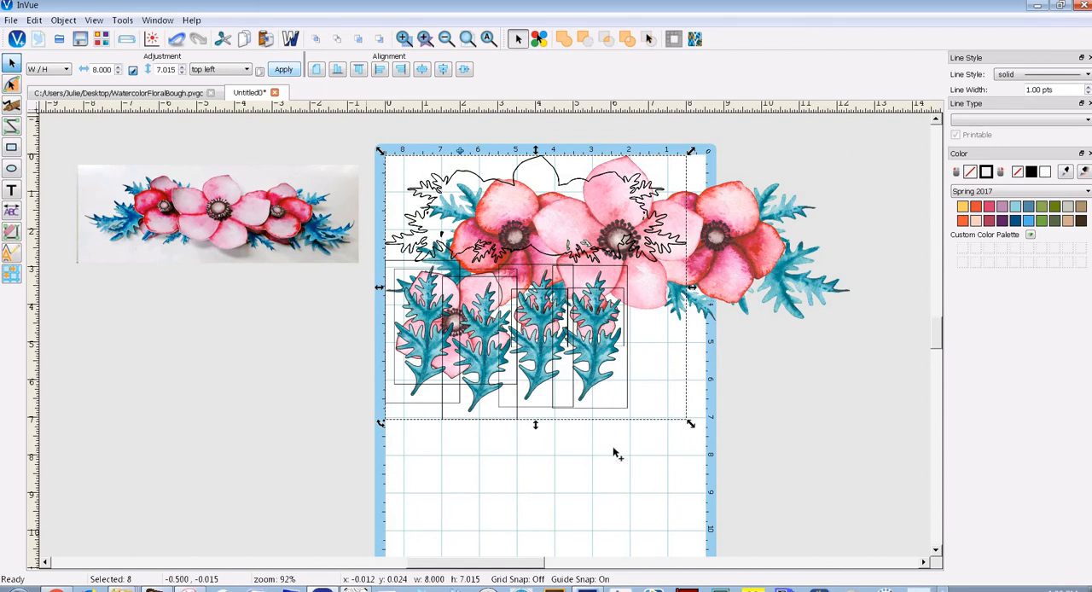
Try resizing the bouquet, the three flowers and the nearest leaf together to a width of 8, and undo the resize
{"action": "left_click", "coordinate": [767, 270]}
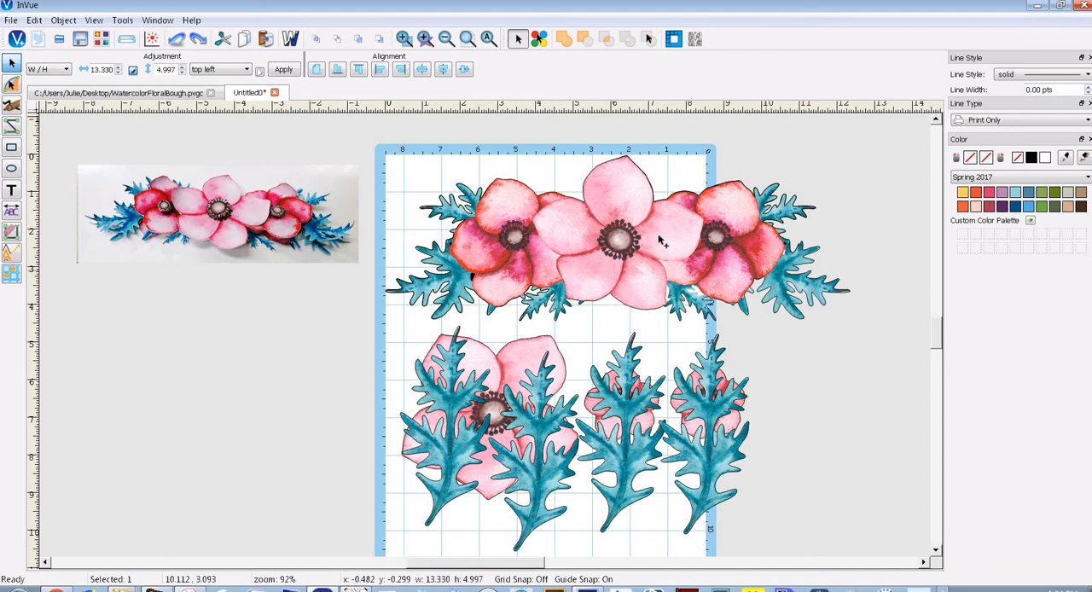
{"action": "left_click_drag", "start_coordinate": [325, 130], "coordinate": [918, 578]}
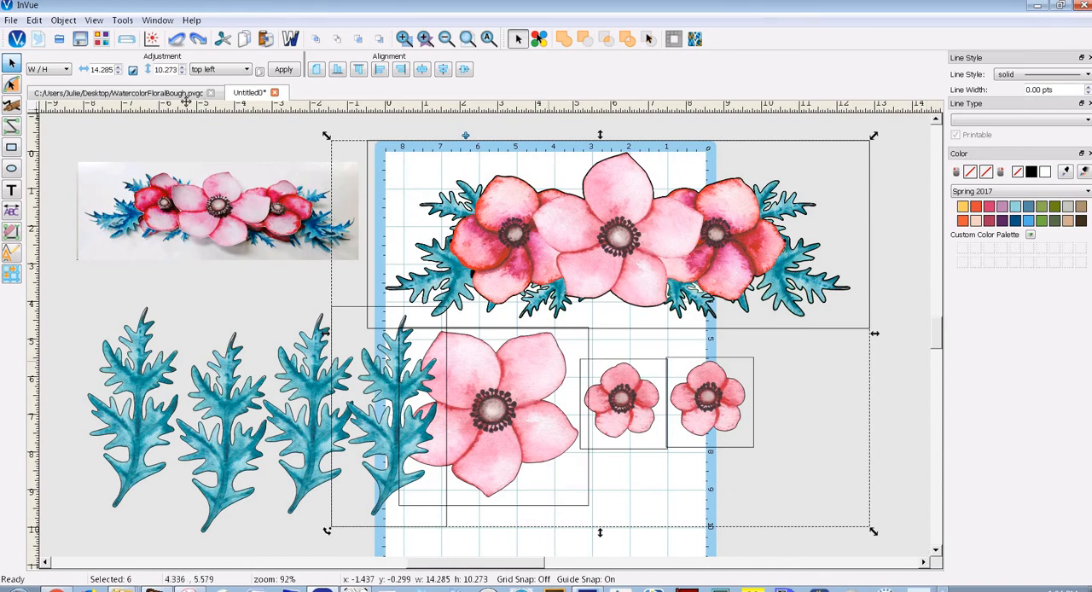
{"action": "double_click", "coordinate": [102, 69]}
{"action": "type", "text": "8"}
{"action": "left_click", "coordinate": [281, 70]}
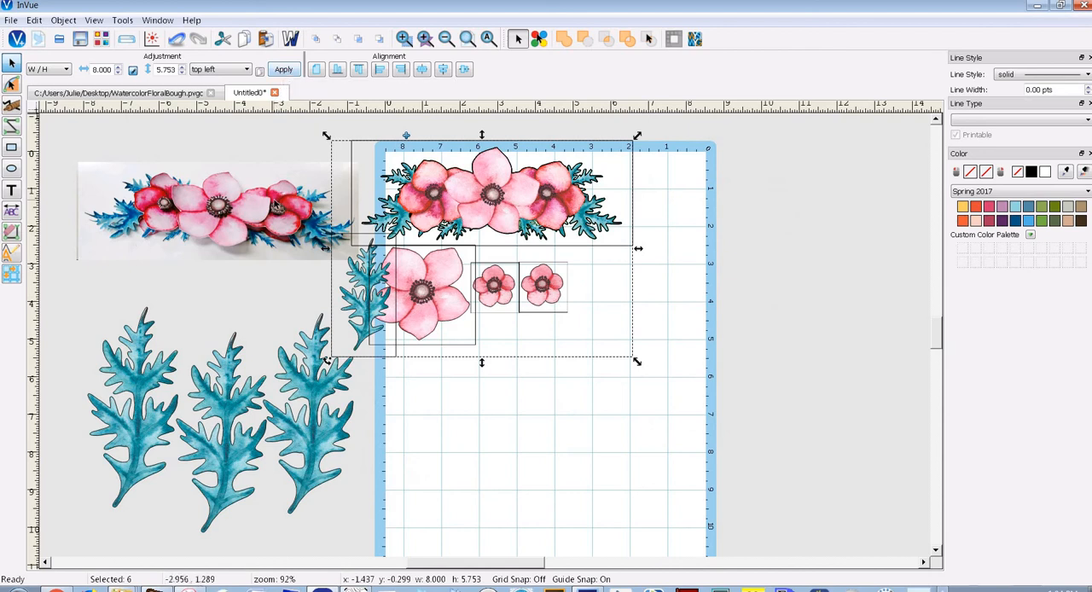
{"action": "key", "text": "ctrl+z"}
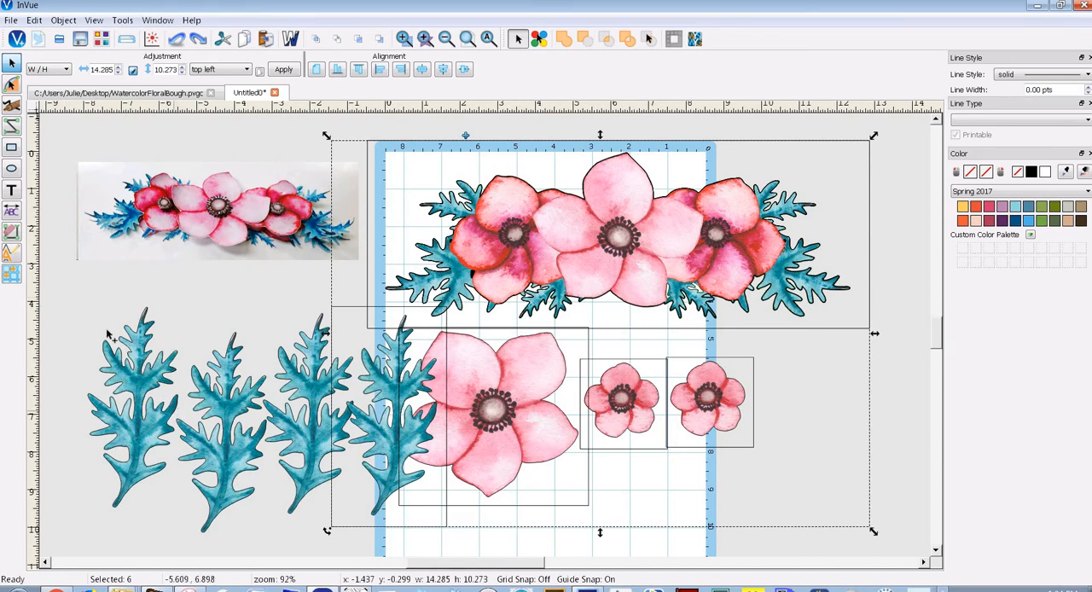
Move the sample photo farther away from the mat, to about x -13.45, y -0.46
{"action": "left_click_drag", "start_coordinate": [63, 290], "coordinate": [851, 554]}
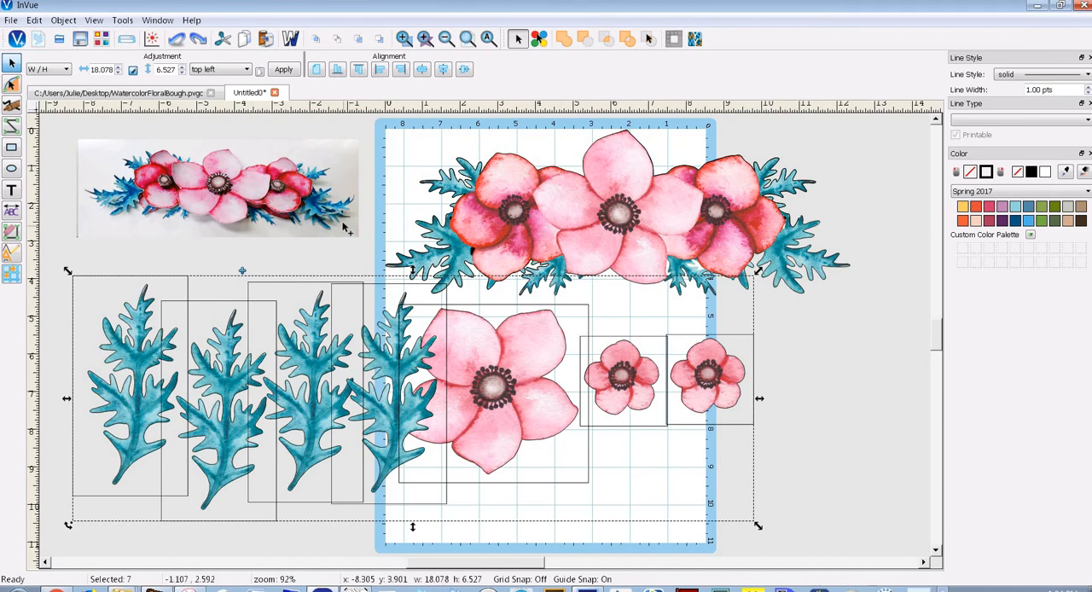
{"action": "left_click_drag", "start_coordinate": [346, 224], "coordinate": [150, 197]}
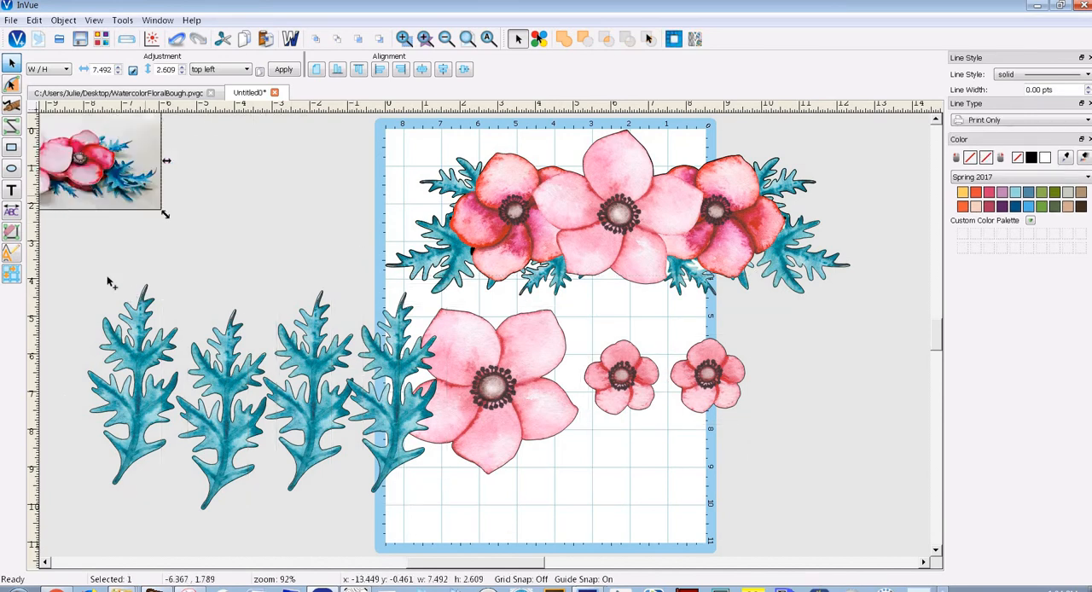
Move all four leaves together onto the lower part of the mat, to about x 0.47, y 4.34
{"action": "left_click_drag", "start_coordinate": [76, 269], "coordinate": [469, 524]}
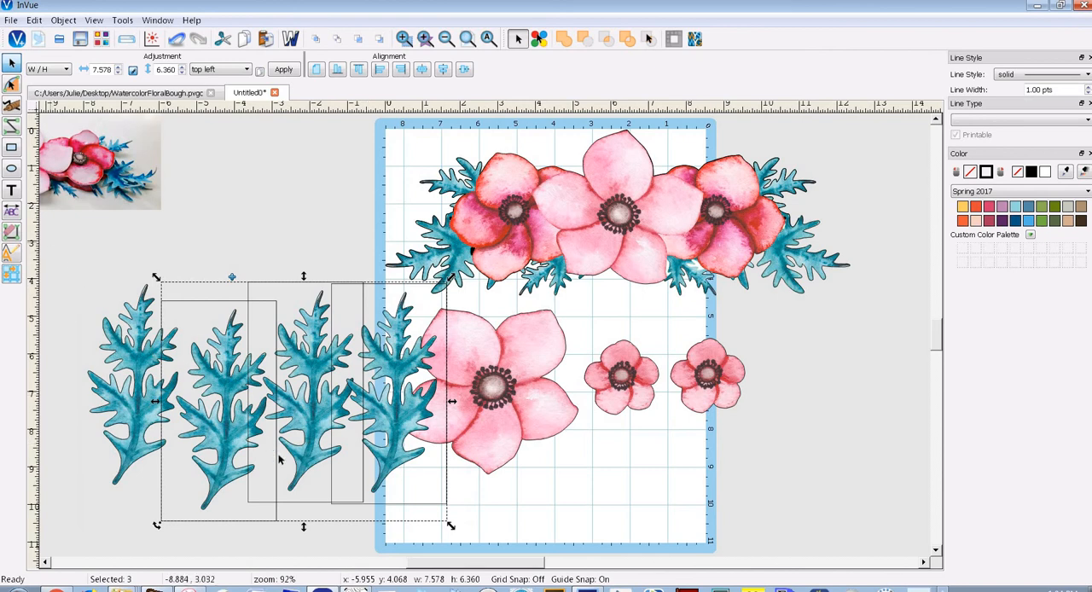
{"action": "left_click_drag", "start_coordinate": [49, 244], "coordinate": [536, 559]}
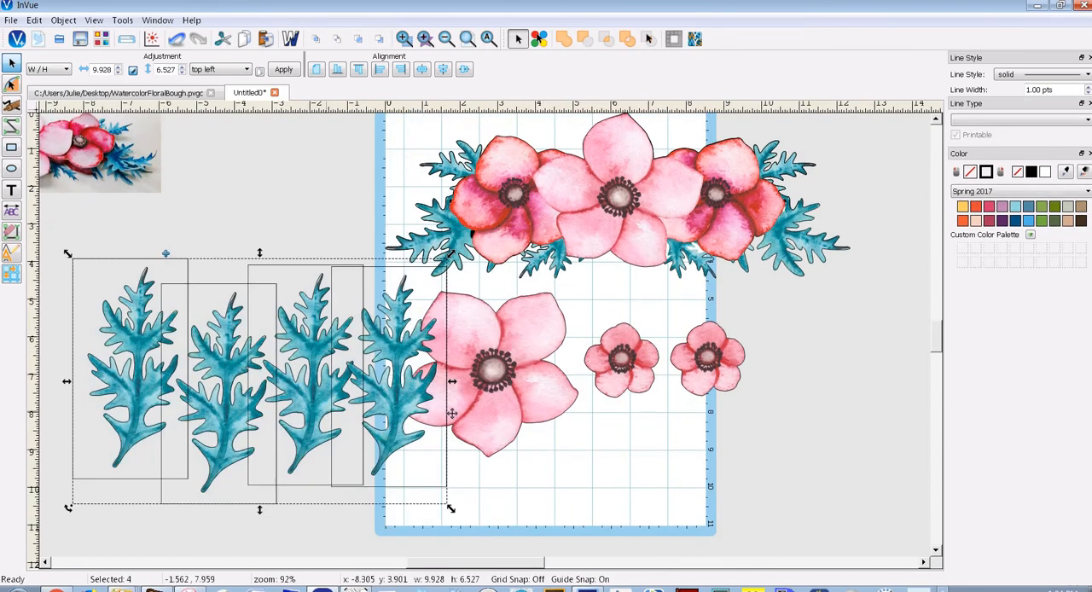
{"action": "left_click_drag", "start_coordinate": [452, 413], "coordinate": [654, 427]}
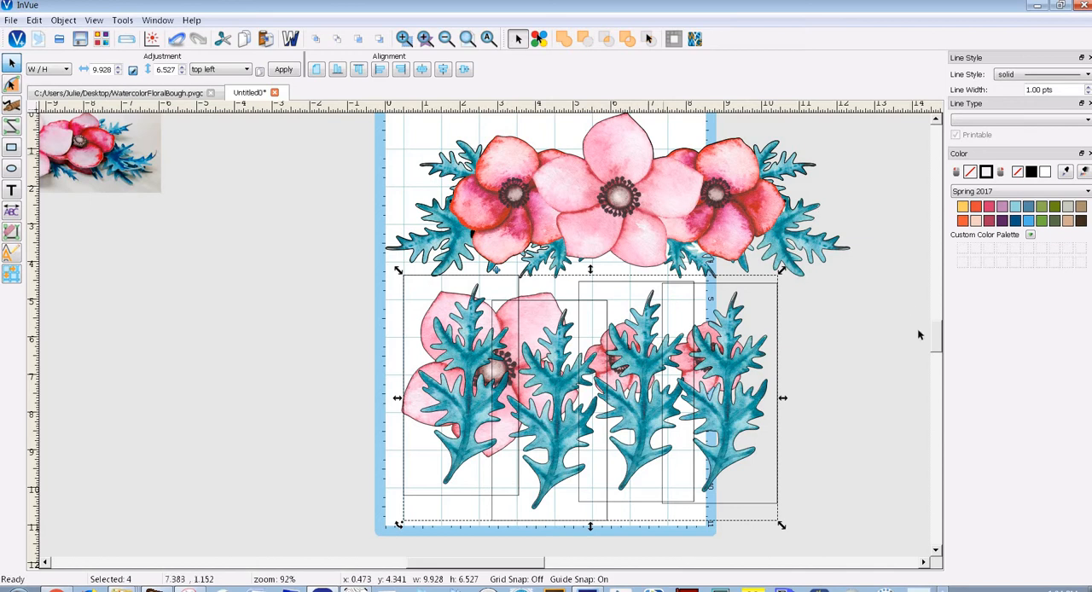
Resize the bouquet, the three flowers and all four leaves together to a width of 8 with the W/H adjustment
{"action": "scroll", "coordinate": [939, 339], "scroll_direction": "up", "scroll_amount": 1}
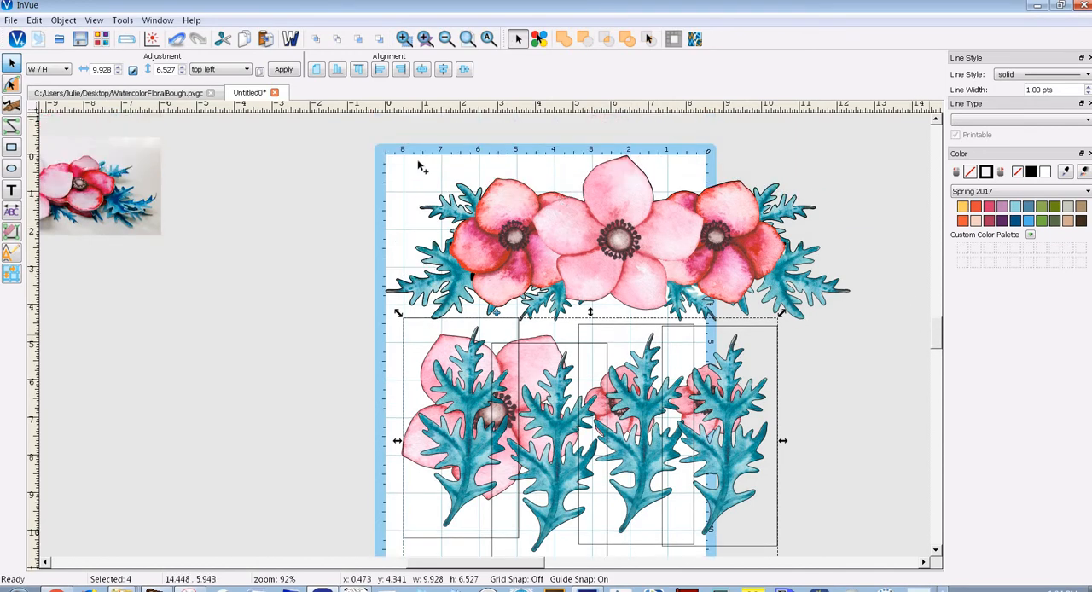
{"action": "left_click_drag", "start_coordinate": [335, 124], "coordinate": [930, 553]}
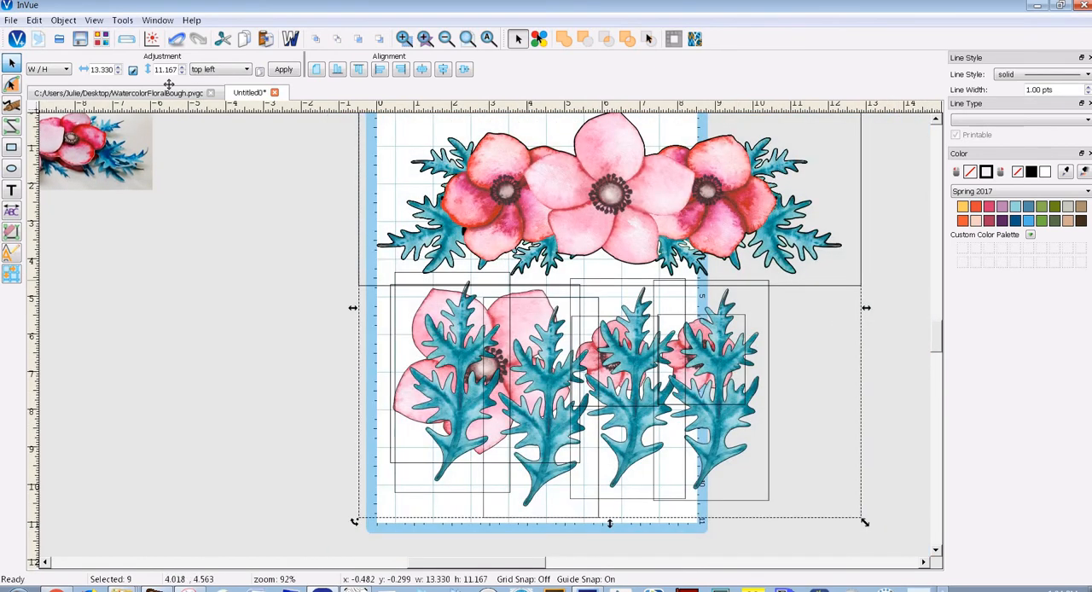
{"action": "double_click", "coordinate": [94, 69]}
{"action": "type", "text": "8"}
{"action": "left_click", "coordinate": [284, 69]}
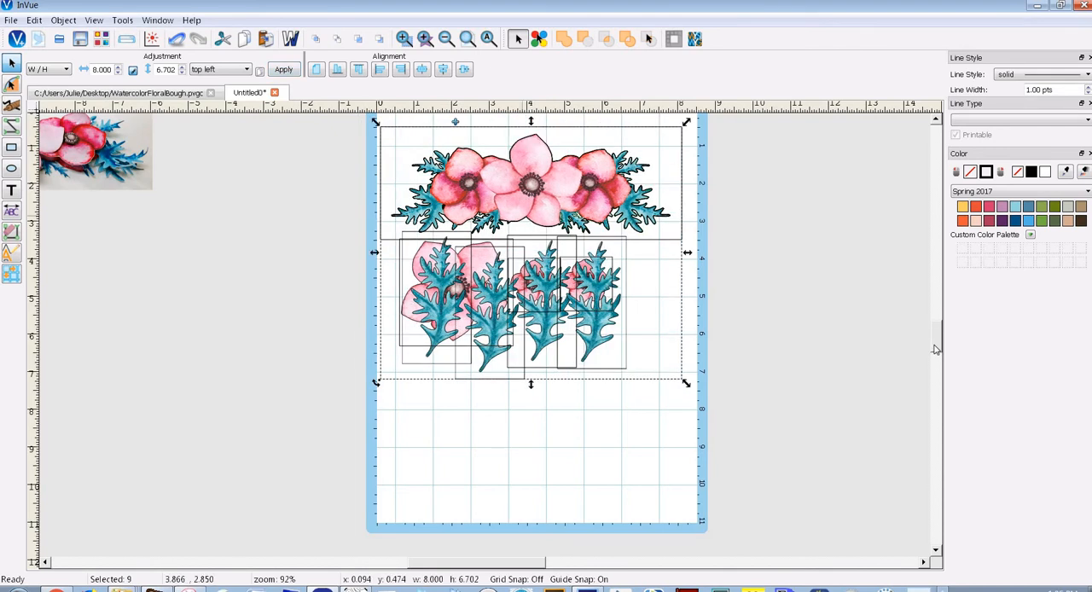
{"action": "left_click_drag", "start_coordinate": [934, 340], "coordinate": [933, 338]}
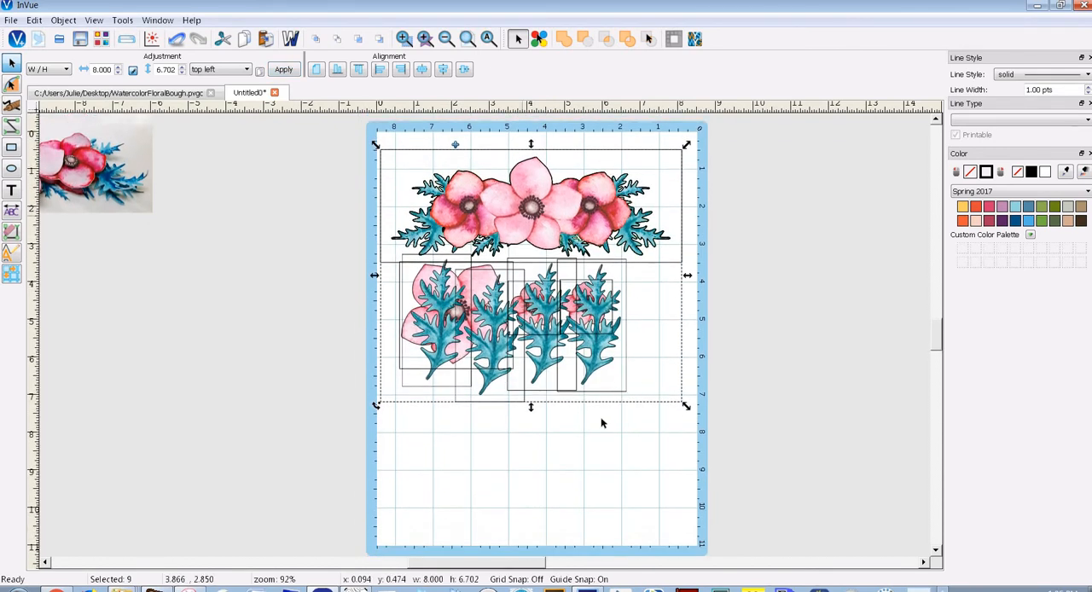
{"action": "left_click", "coordinate": [605, 429]}
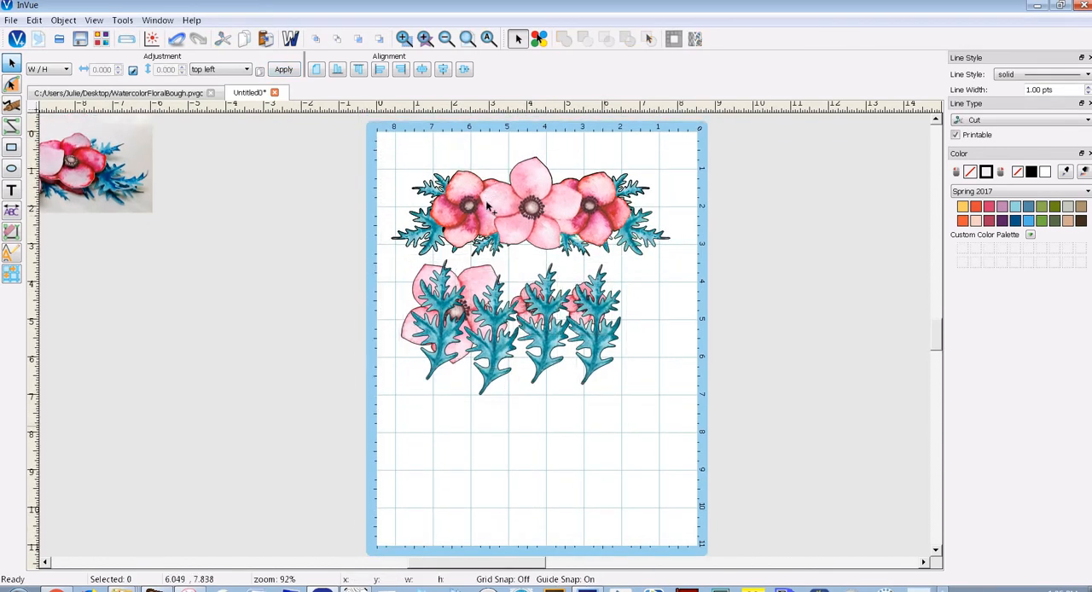
Display the registration mark on the mat and accept the mat size notice
{"action": "left_click", "coordinate": [94, 19]}
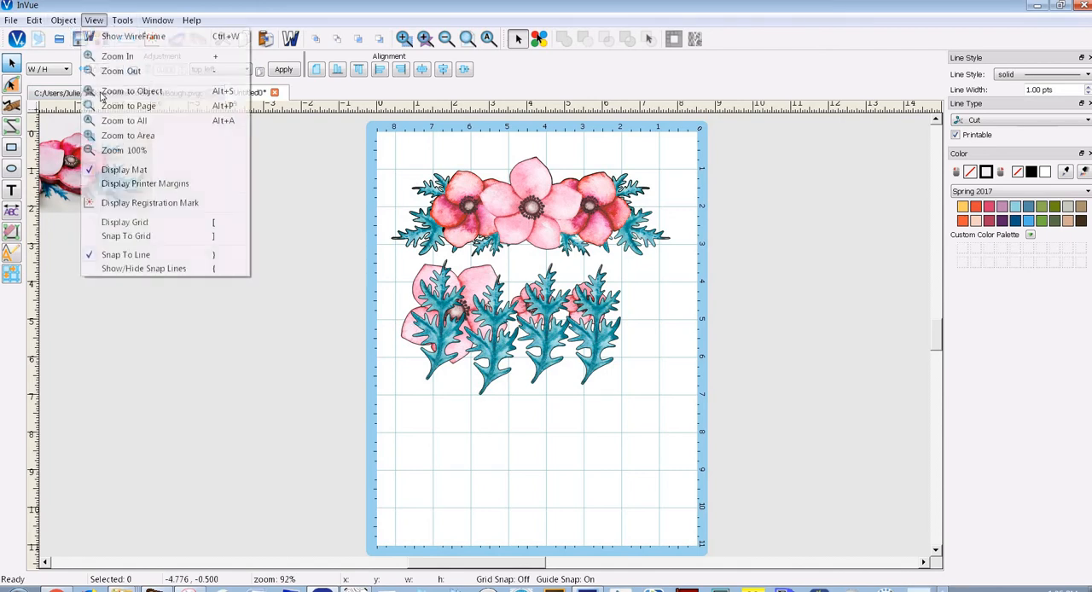
{"action": "left_click", "coordinate": [120, 204]}
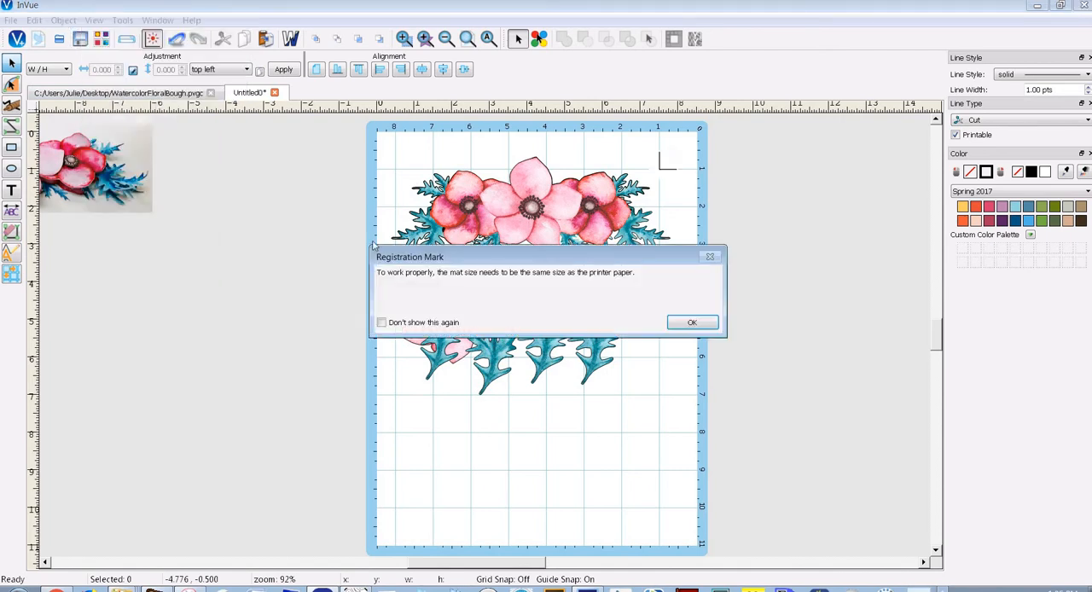
{"action": "left_click", "coordinate": [687, 325]}
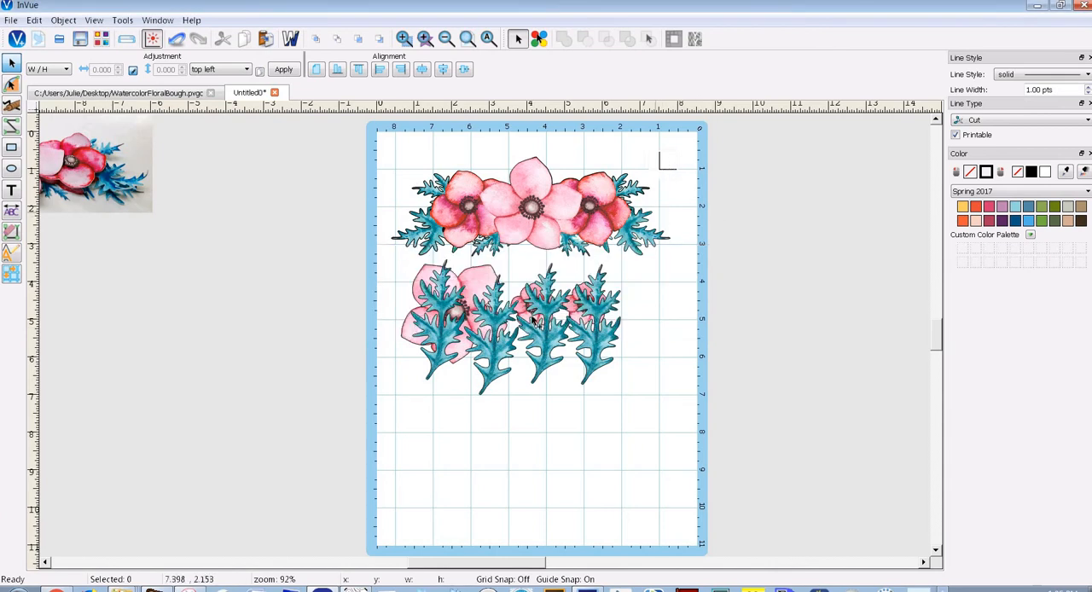
Lift the four leaves off the flowers and spread them in a row below, at about y 6.5
{"action": "left_click_drag", "start_coordinate": [445, 332], "coordinate": [417, 454]}
{"action": "left_click_drag", "start_coordinate": [489, 369], "coordinate": [476, 473]}
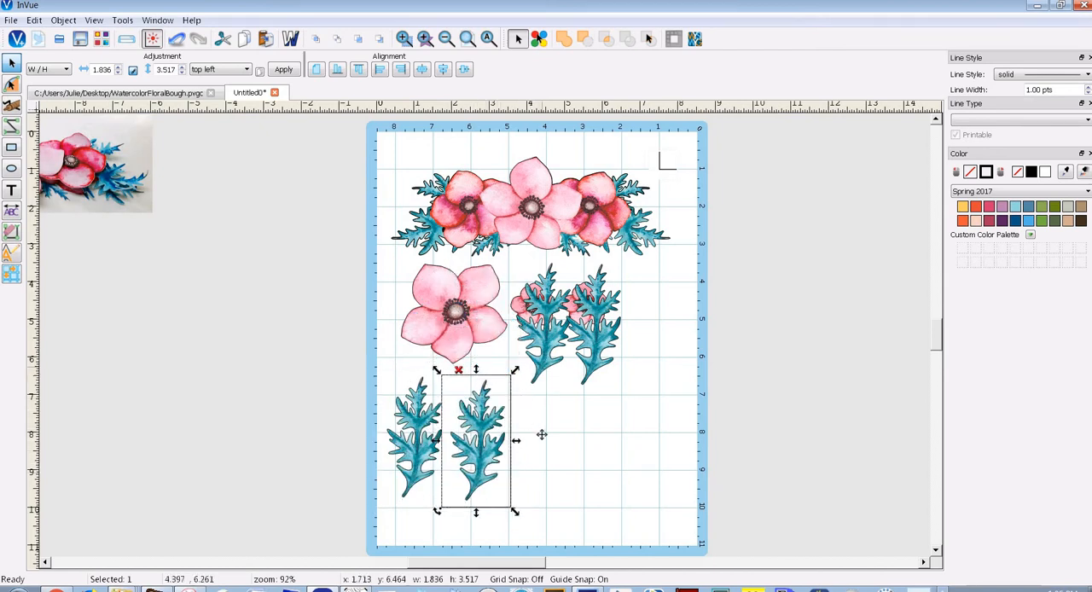
{"action": "left_click_drag", "start_coordinate": [547, 367], "coordinate": [549, 478]}
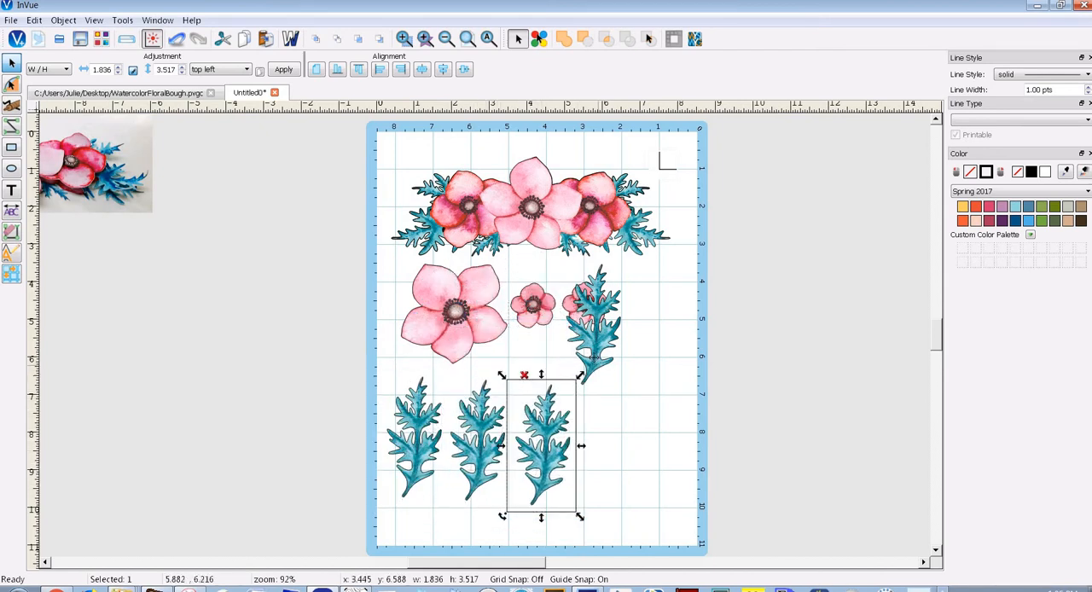
{"action": "left_click_drag", "start_coordinate": [595, 357], "coordinate": [619, 478]}
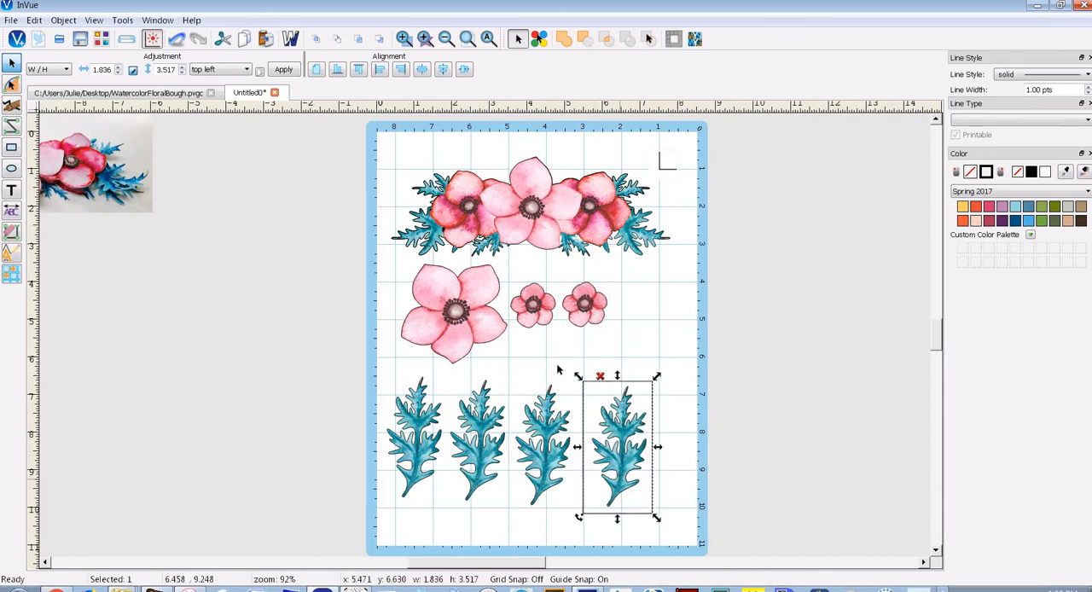
Rotate and shrink the large flower to about 3.41 by 3.31 over the bouquet's centre flower, and place it back below the bouquet
{"action": "left_click_drag", "start_coordinate": [459, 337], "coordinate": [538, 224]}
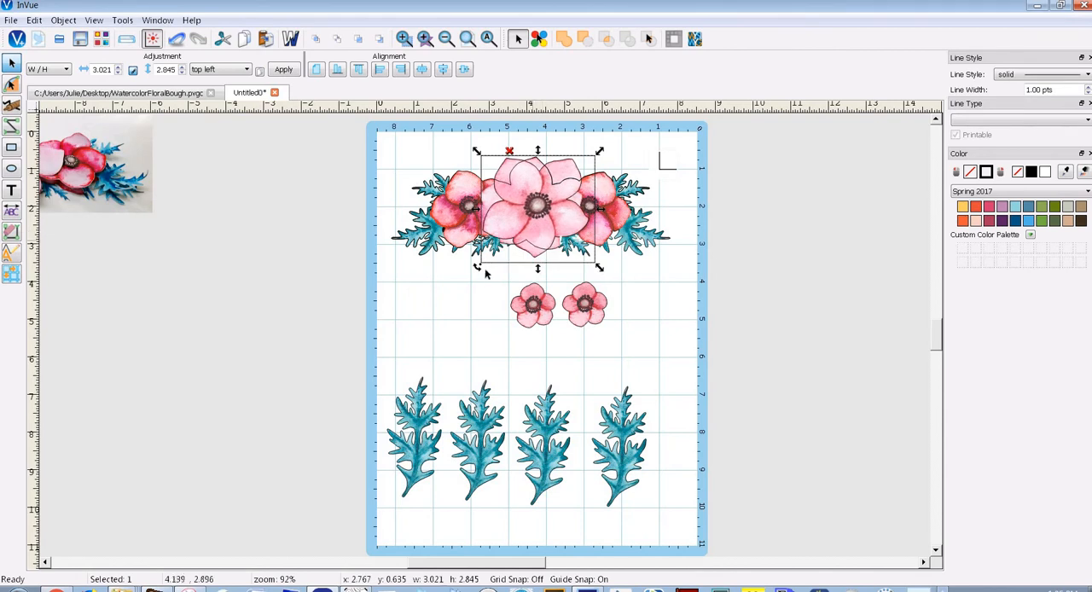
{"action": "left_click_drag", "start_coordinate": [477, 268], "coordinate": [455, 251]}
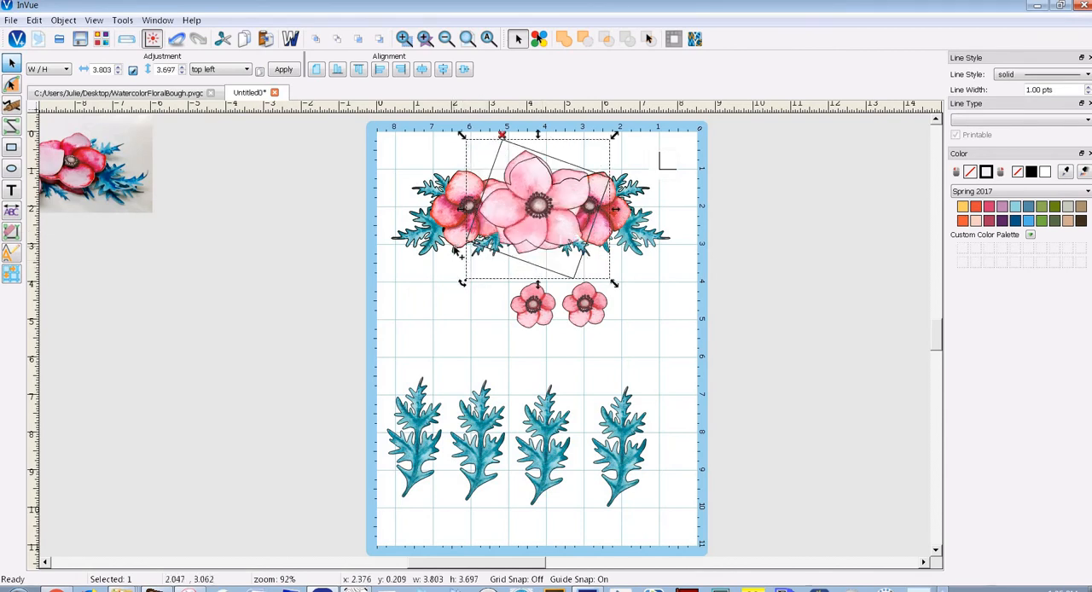
{"action": "mouse_move", "coordinate": [559, 231]}
{"action": "left_mouse_down"}
{"action": "mouse_move", "coordinate": [550, 237]}
{"action": "mouse_move", "coordinate": [575, 239]}
{"action": "left_mouse_up"}
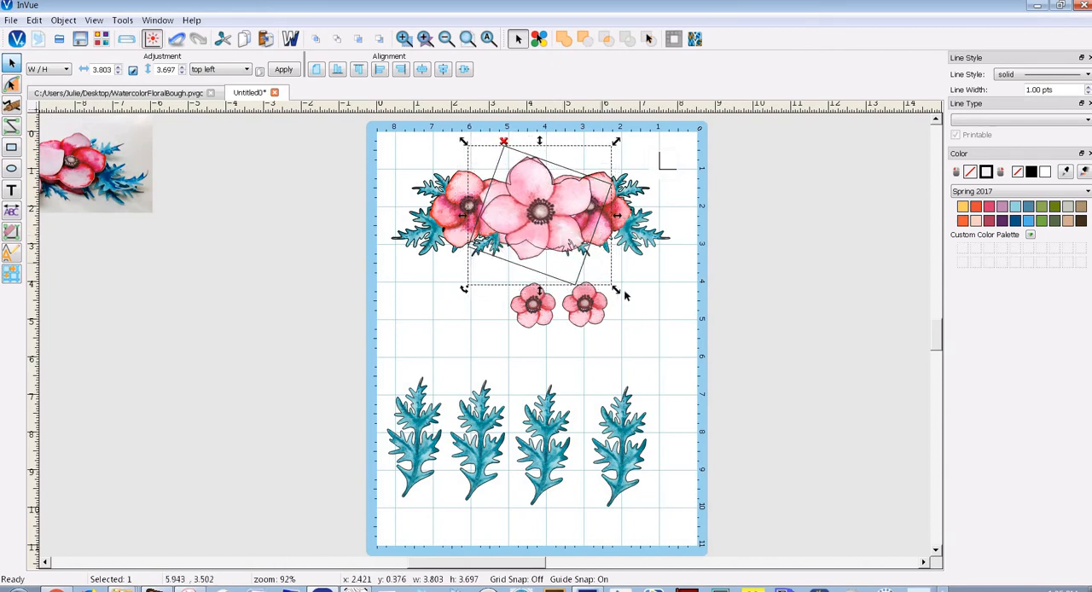
{"action": "left_click_drag", "start_coordinate": [618, 291], "coordinate": [601, 274]}
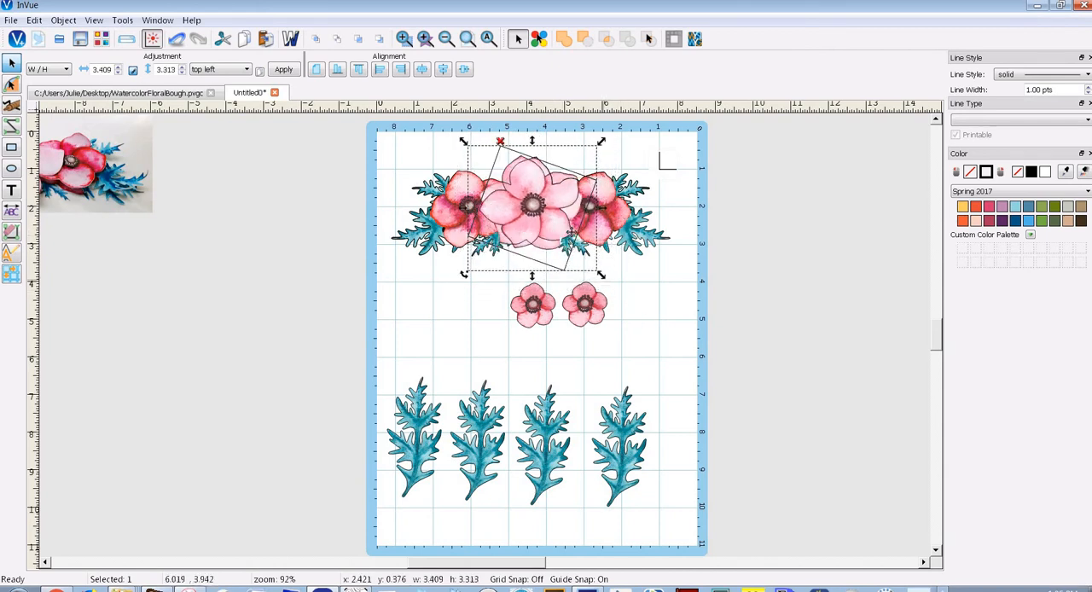
{"action": "left_click_drag", "start_coordinate": [564, 228], "coordinate": [482, 318]}
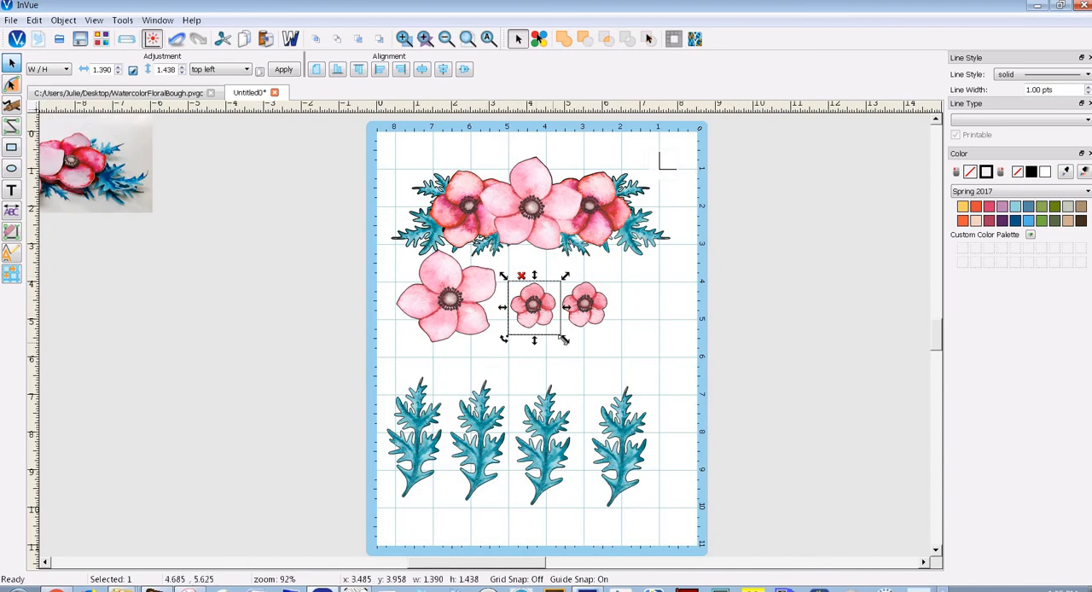
Enlarge one small flower to about 2.34 by 2.42 over the bouquet's outer flower, and place it beside the large flower
{"action": "left_click_drag", "start_coordinate": [563, 340], "coordinate": [593, 368]}
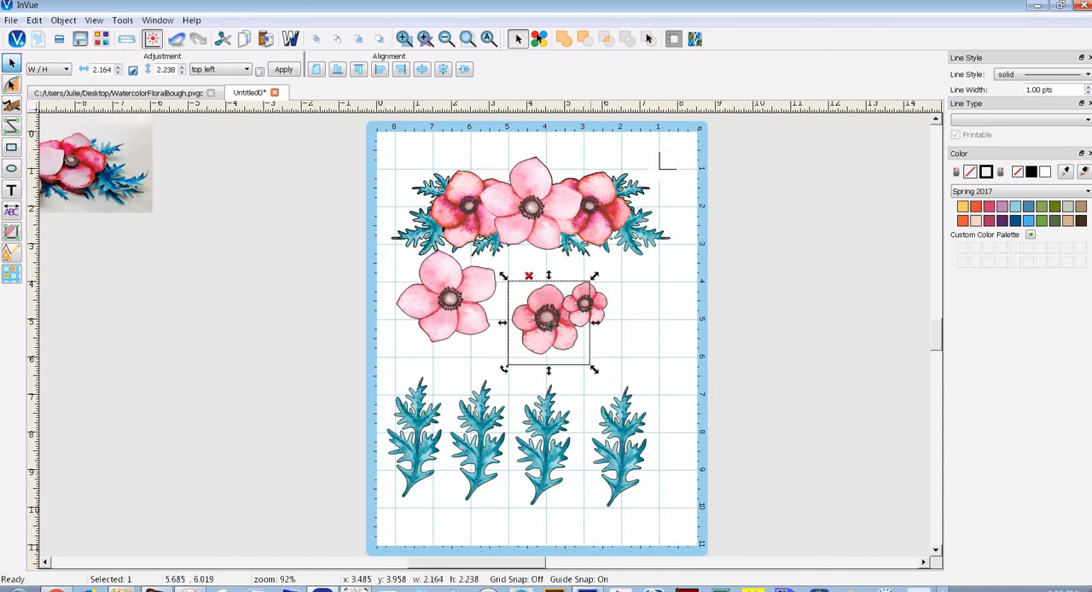
{"action": "left_click_drag", "start_coordinate": [529, 288], "coordinate": [461, 204]}
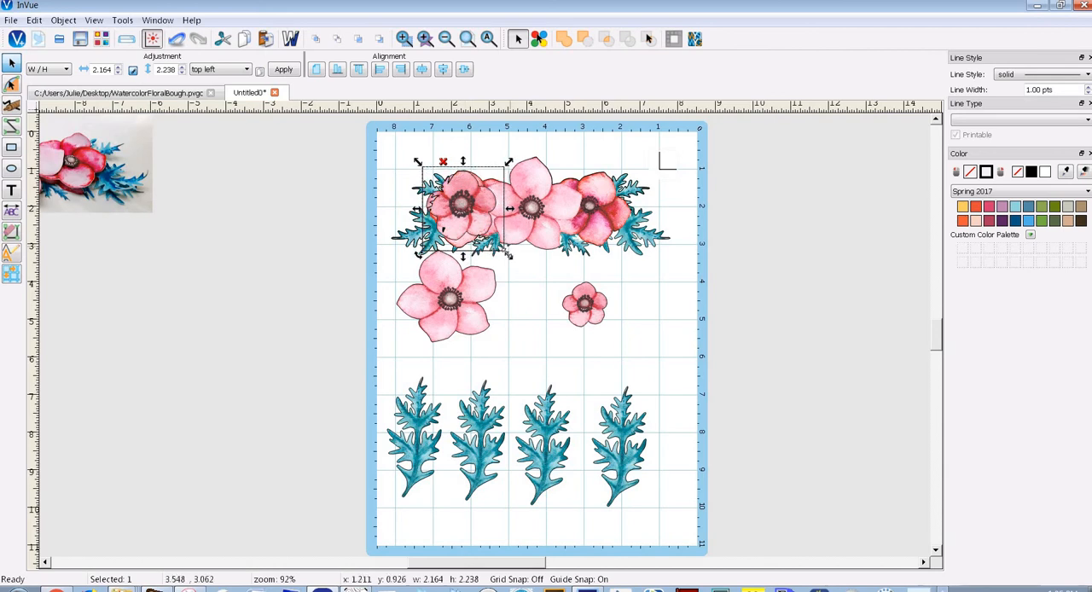
{"action": "left_click_drag", "start_coordinate": [508, 257], "coordinate": [516, 260]}
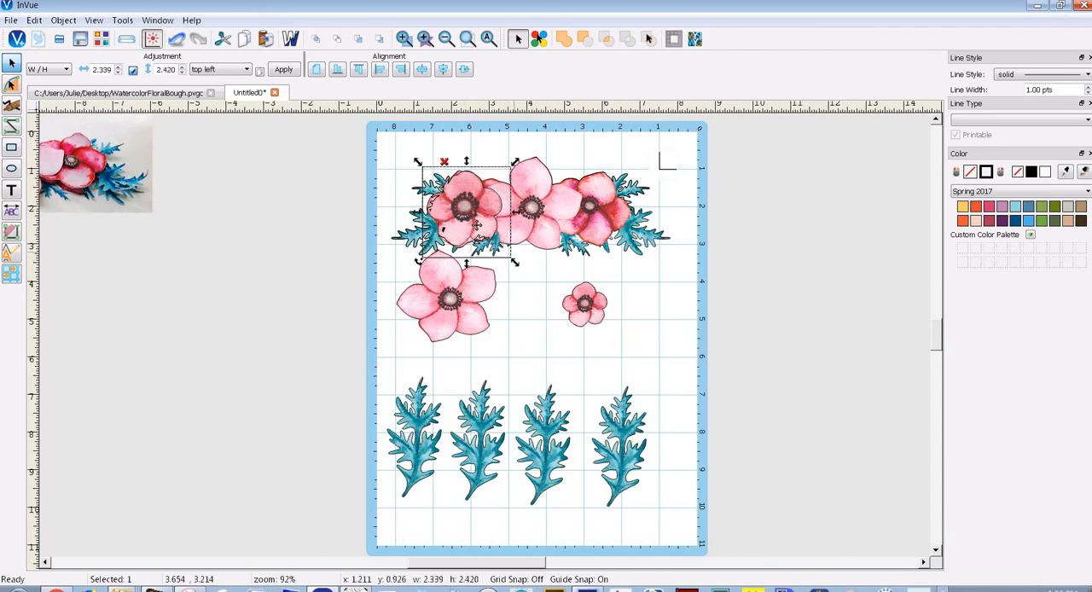
{"action": "left_click_drag", "start_coordinate": [500, 223], "coordinate": [560, 312]}
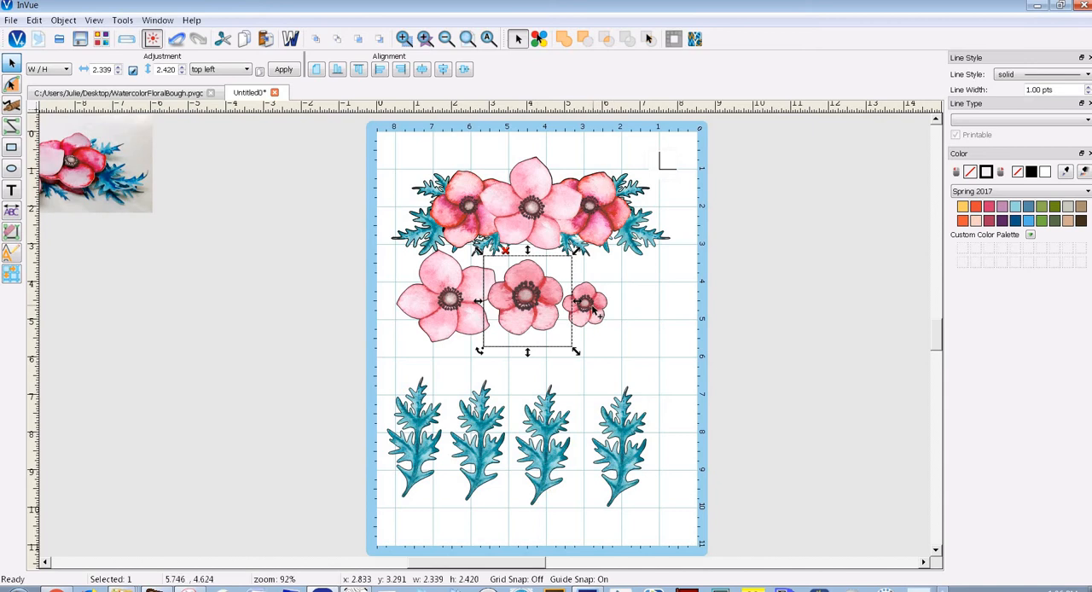
Delete the remaining small flower and duplicate the enlarged one in its place
{"action": "left_click", "coordinate": [584, 302]}
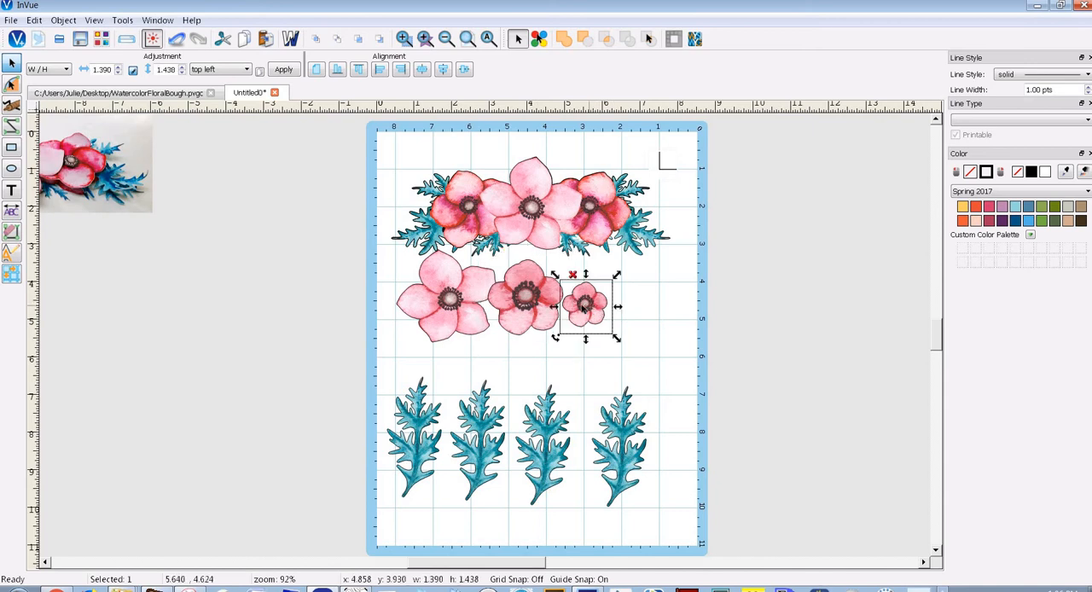
{"action": "key", "text": "Delete"}
{"action": "left_click", "coordinate": [525, 295]}
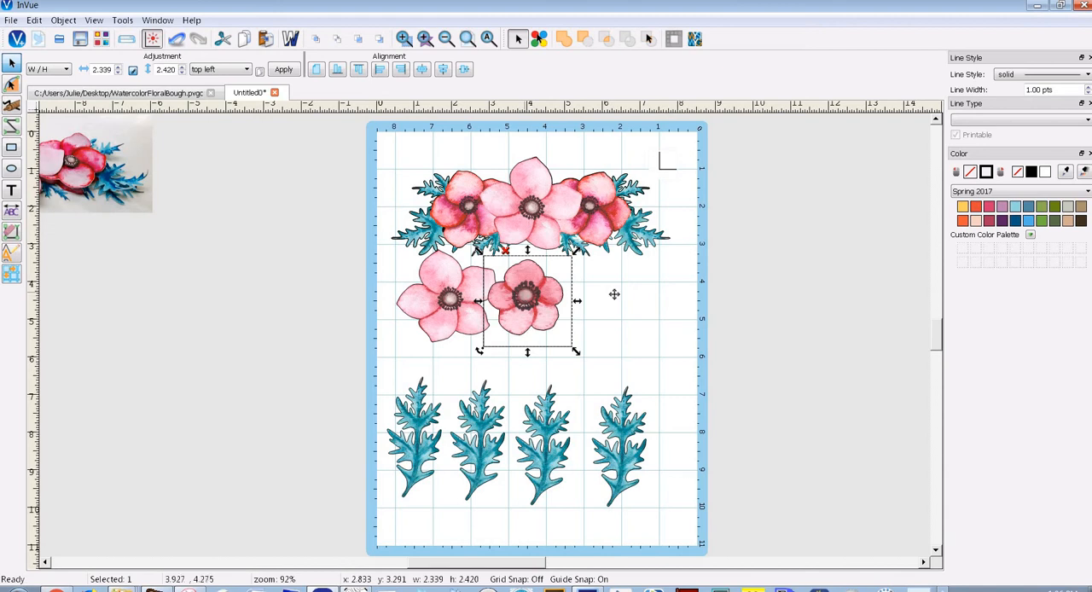
{"action": "key", "text": "ctrl+v"}
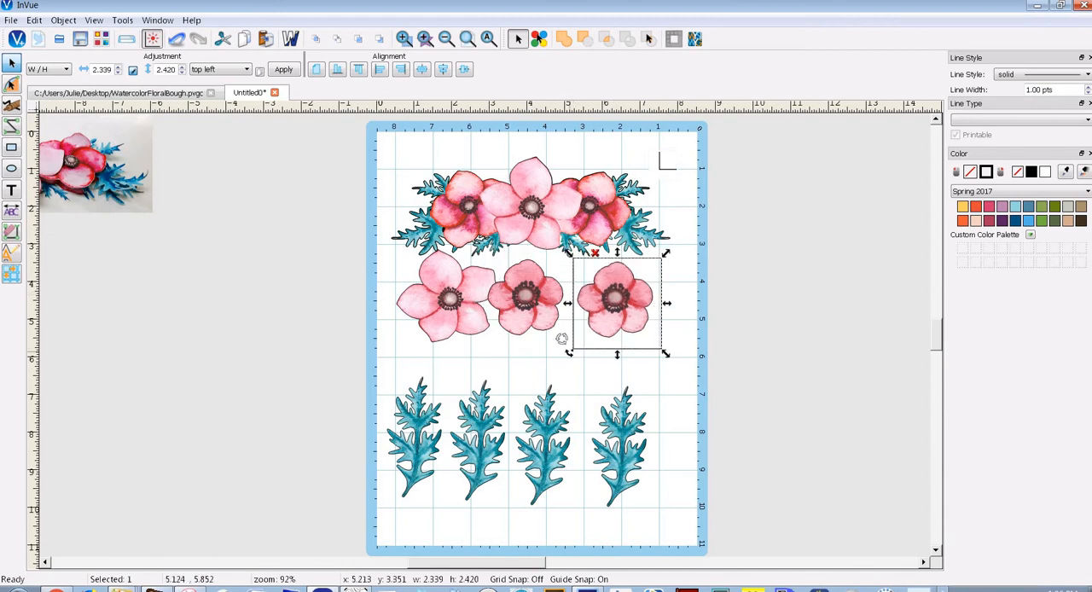
Rotate both medium flowers to match the bouquet's outer flowers and set them in a row beside the large flower
{"action": "left_click_drag", "start_coordinate": [561, 339], "coordinate": [590, 207]}
{"action": "left_click_drag", "start_coordinate": [588, 209], "coordinate": [622, 301]}
{"action": "left_click_drag", "start_coordinate": [526, 306], "coordinate": [469, 211]}
{"action": "left_click_drag", "start_coordinate": [418, 263], "coordinate": [436, 271]}
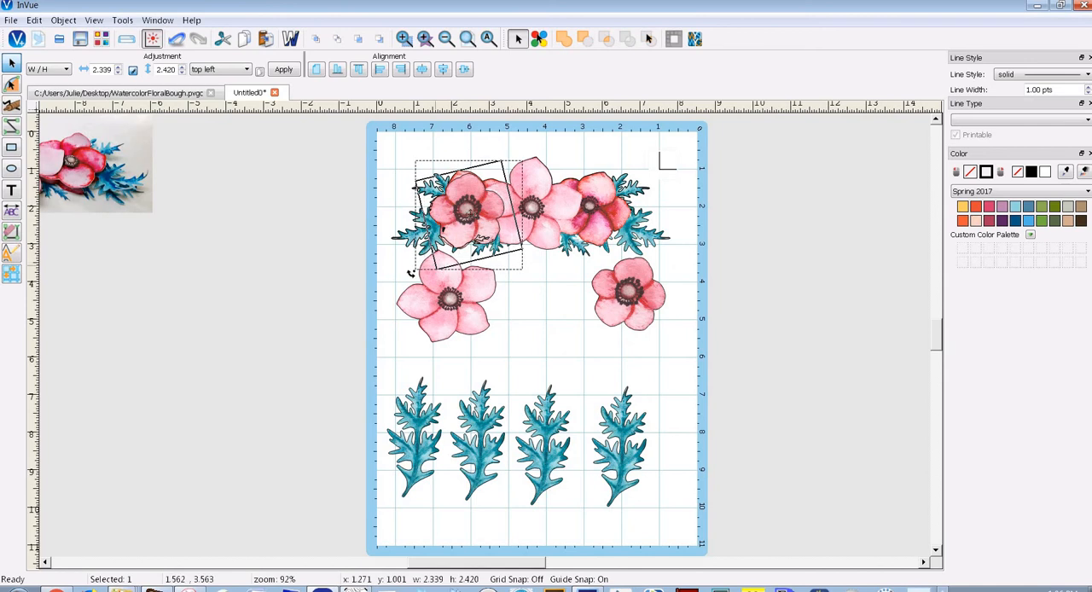
{"action": "left_click_drag", "start_coordinate": [473, 205], "coordinate": [545, 291]}
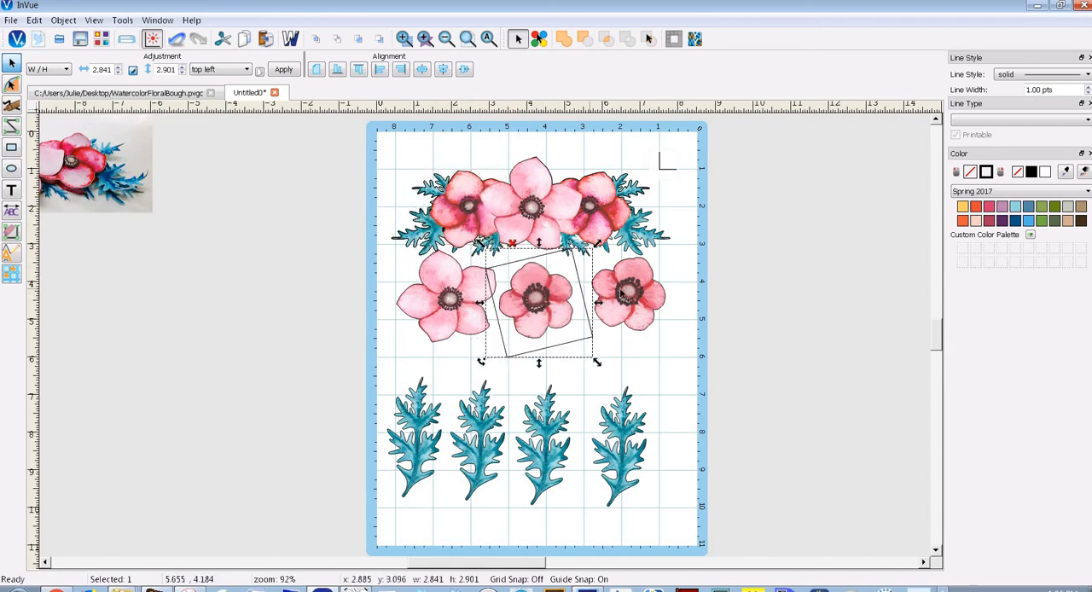
{"action": "left_click", "coordinate": [622, 292]}
{"action": "left_click", "coordinate": [546, 307]}
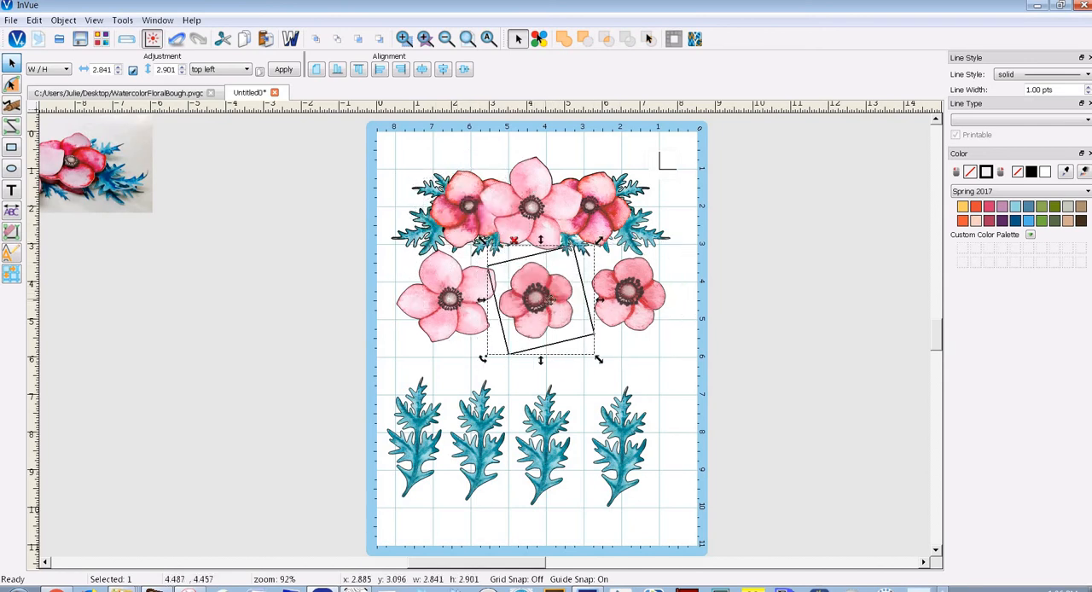
Move the four leaves up into an even row closer to the flowers, at about y 5.8
{"action": "left_click", "coordinate": [421, 432]}
{"action": "left_click_drag", "start_coordinate": [421, 431], "coordinate": [486, 401]}
{"action": "left_click", "coordinate": [552, 398]}
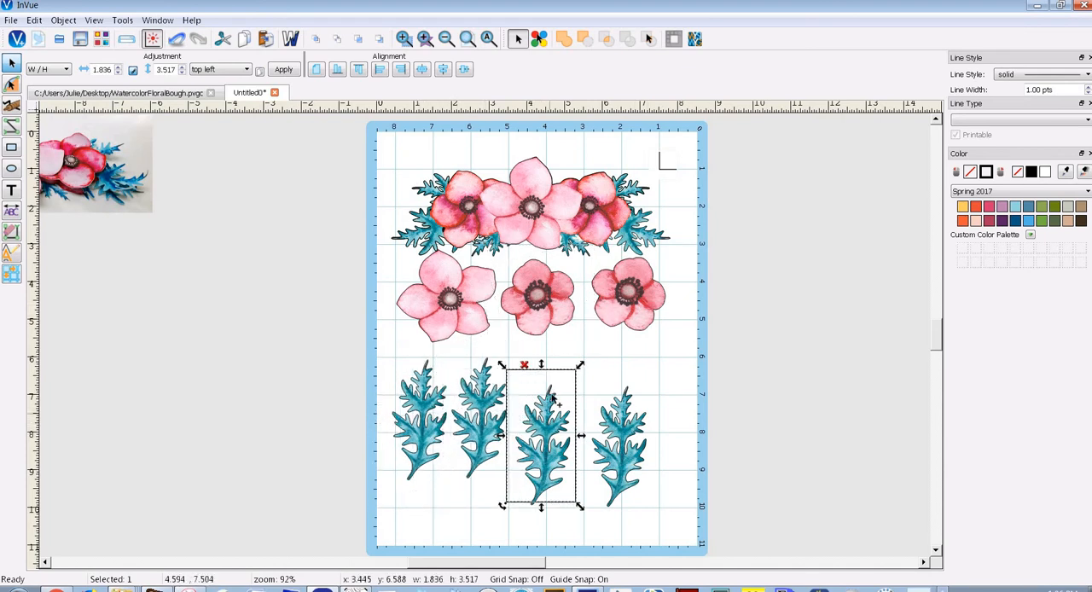
{"action": "left_click_drag", "start_coordinate": [552, 397], "coordinate": [553, 372]}
{"action": "left_click", "coordinate": [618, 410]}
{"action": "left_click_drag", "start_coordinate": [618, 410], "coordinate": [616, 388]}
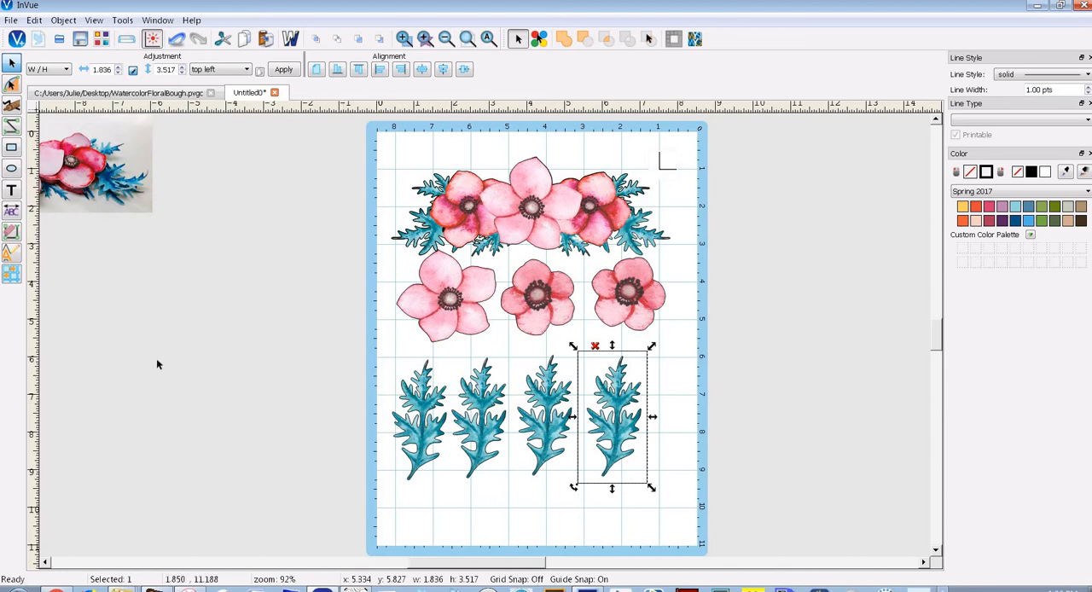
Move the sample photo fully into view beside the mat, to about x -8.29, y 0.78
{"action": "left_click_drag", "start_coordinate": [93, 185], "coordinate": [300, 246]}
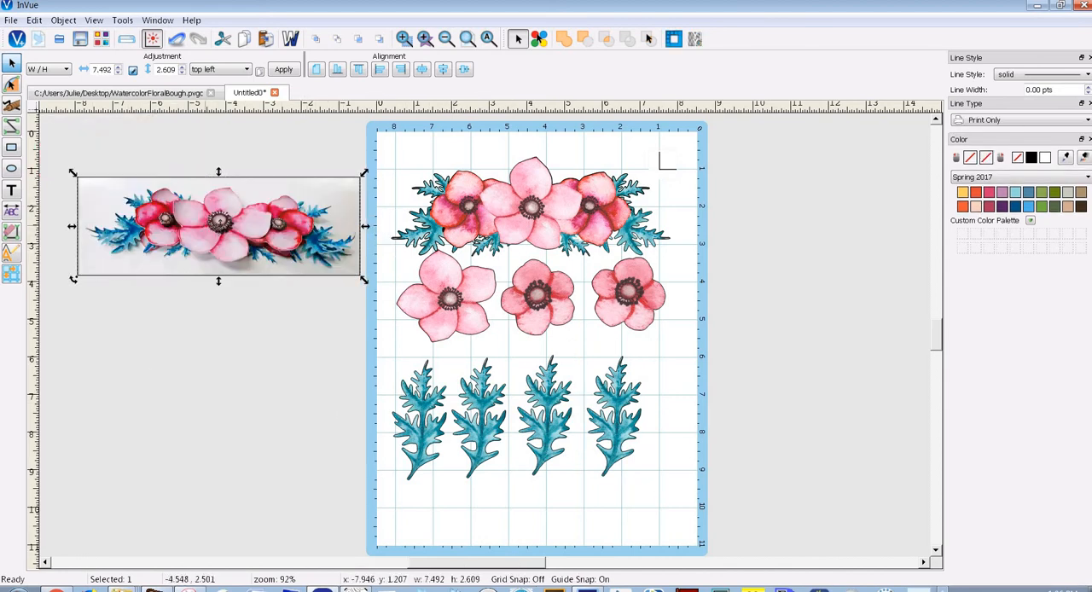
{"action": "left_click_drag", "start_coordinate": [204, 215], "coordinate": [192, 200]}
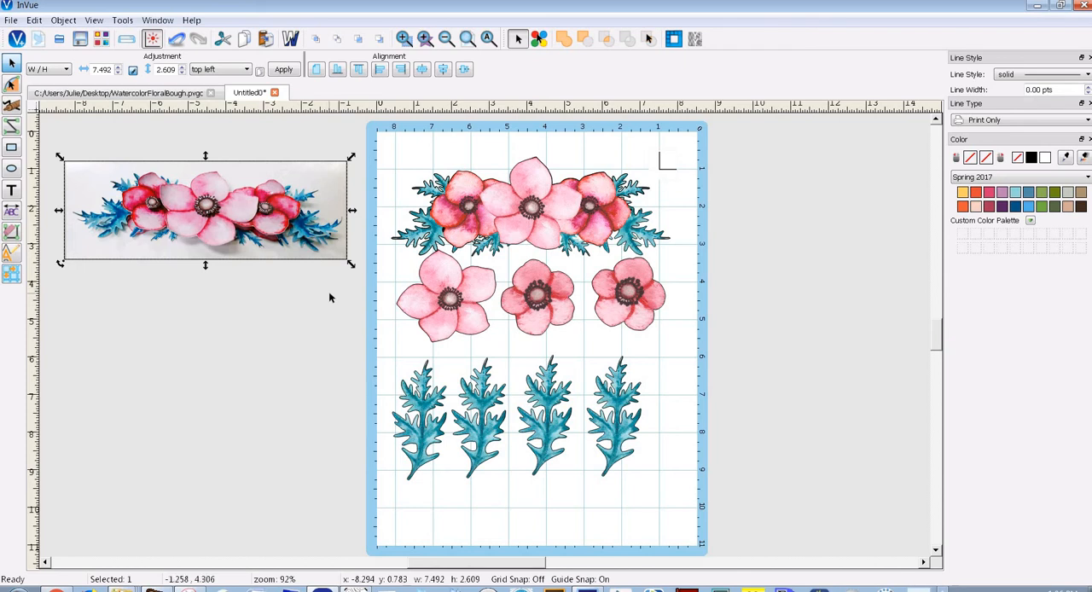
Draw a circle with a diameter of 1.000 beside the flower row, over the mat's edge at about x 8.19, y 2.99
{"action": "left_click", "coordinate": [12, 170]}
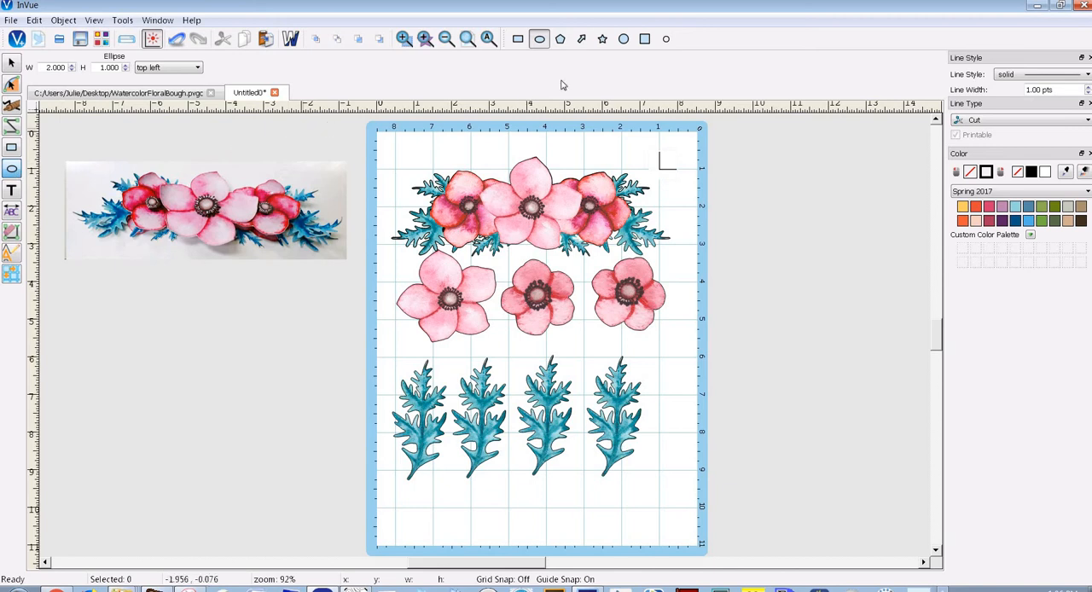
{"action": "left_click", "coordinate": [624, 39]}
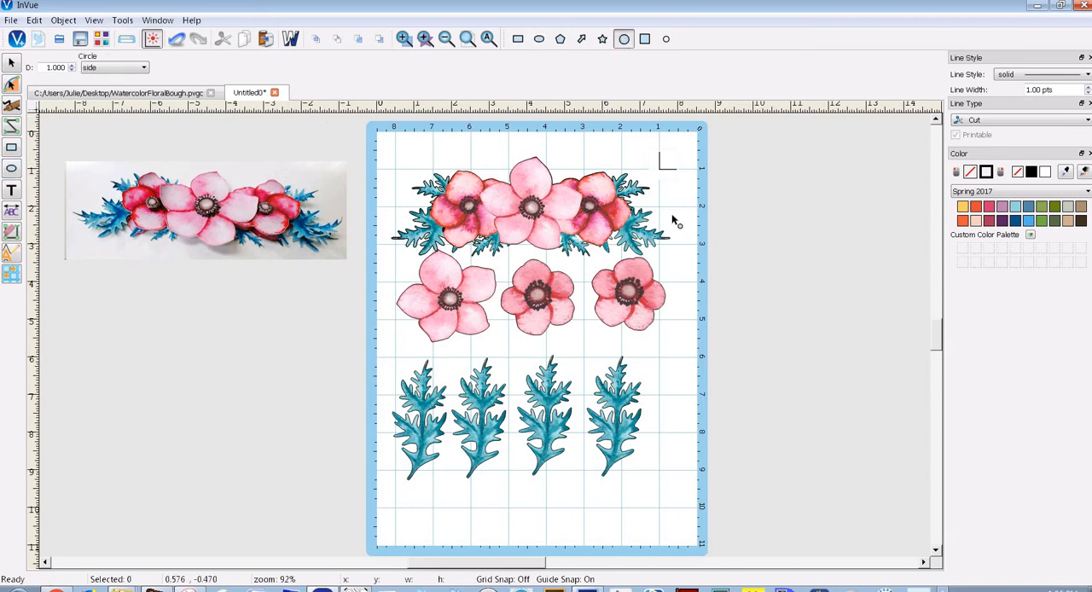
{"action": "left_click", "coordinate": [674, 270]}
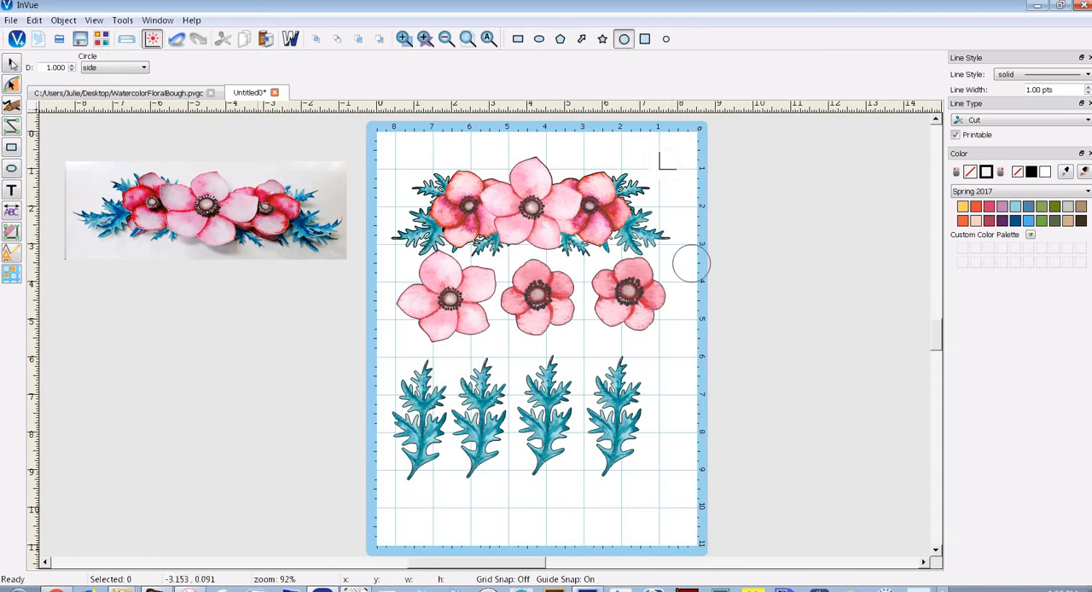
{"action": "left_click", "coordinate": [674, 267]}
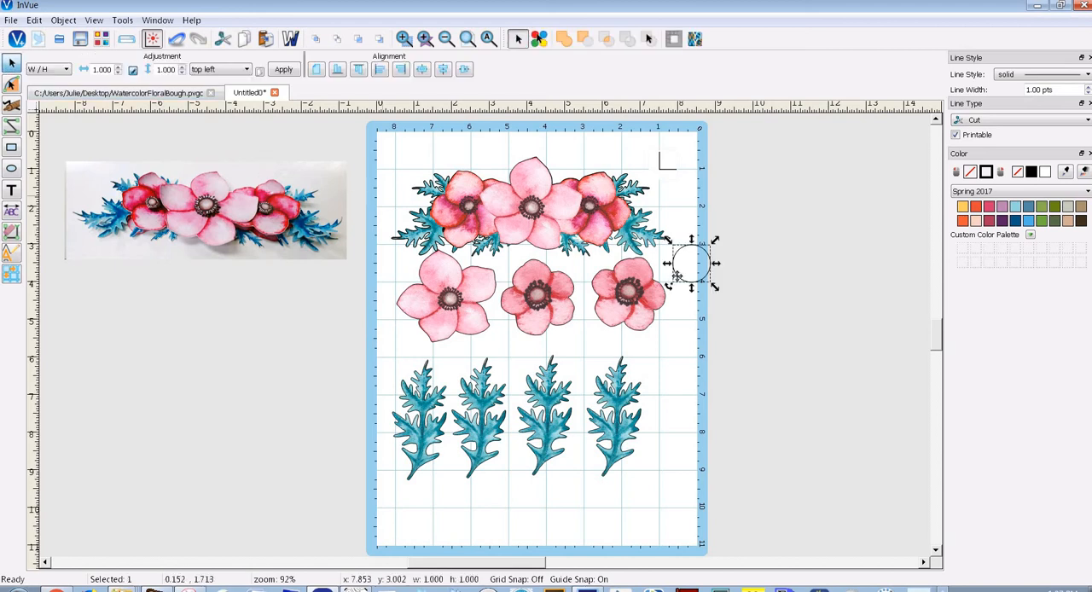
{"action": "left_click_drag", "start_coordinate": [683, 275], "coordinate": [695, 273]}
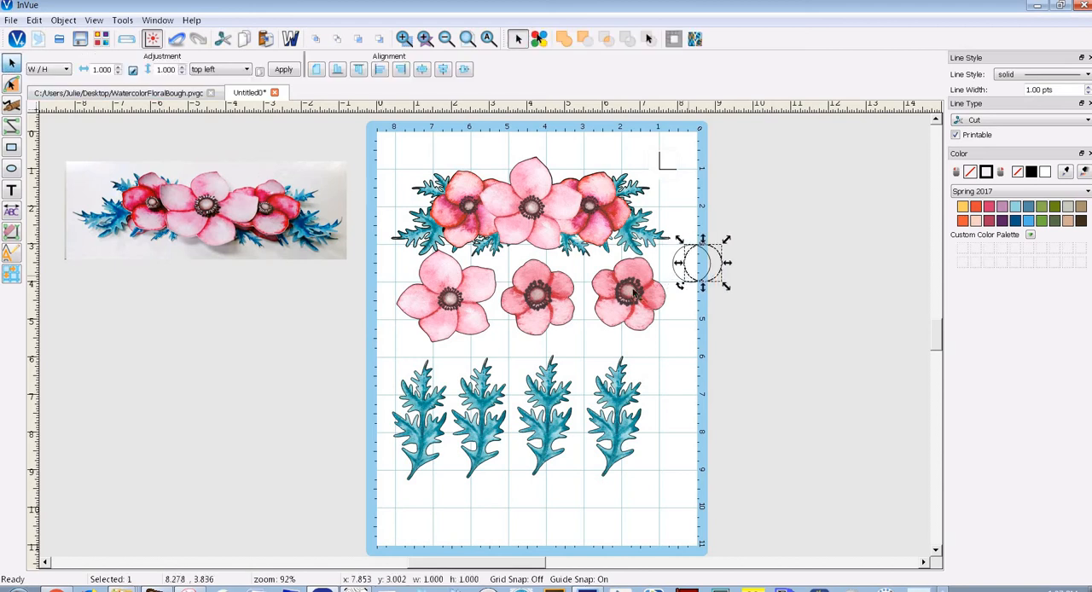
Copy the large flower to the empty area beside the mat and fit the circle around the copy's centre at 0.727 diameter
{"action": "left_click", "coordinate": [454, 309]}
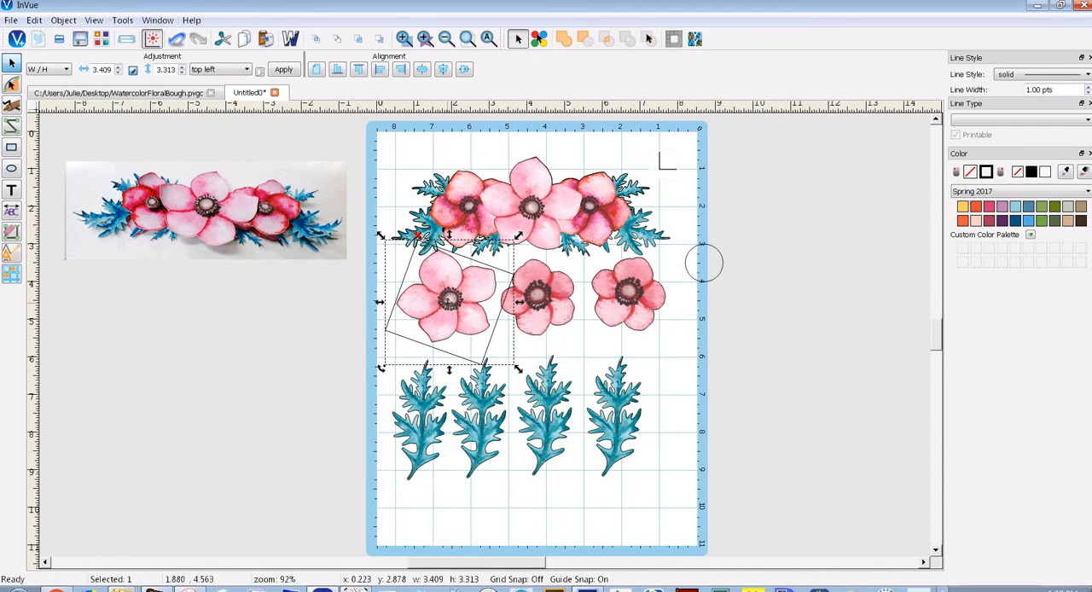
{"action": "left_click_drag", "start_coordinate": [450, 300], "coordinate": [780, 296]}
{"action": "left_click", "coordinate": [799, 291]}
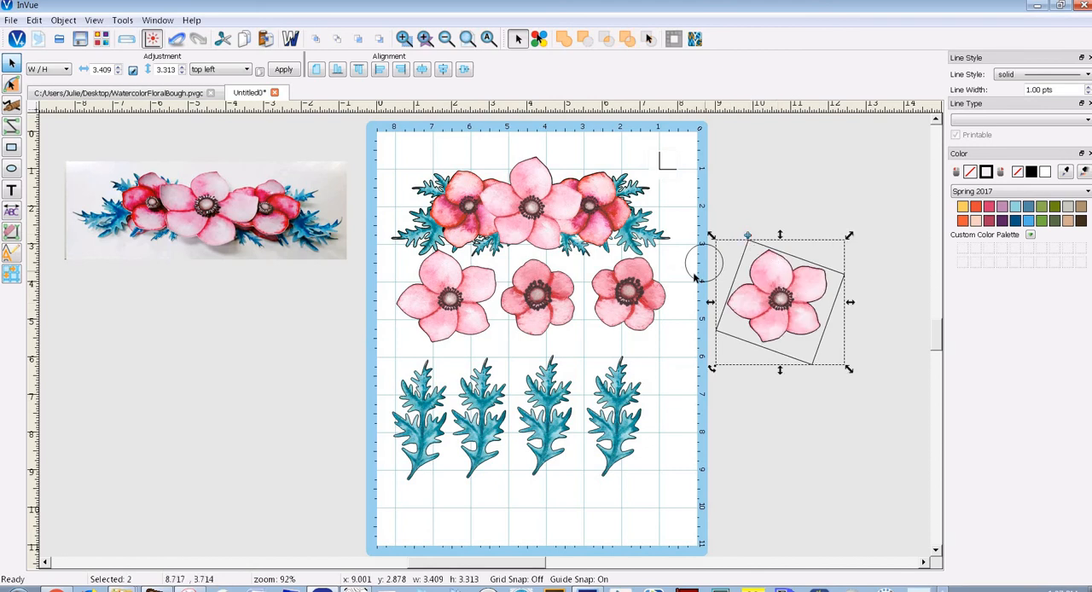
{"action": "left_click_drag", "start_coordinate": [693, 282], "coordinate": [770, 296]}
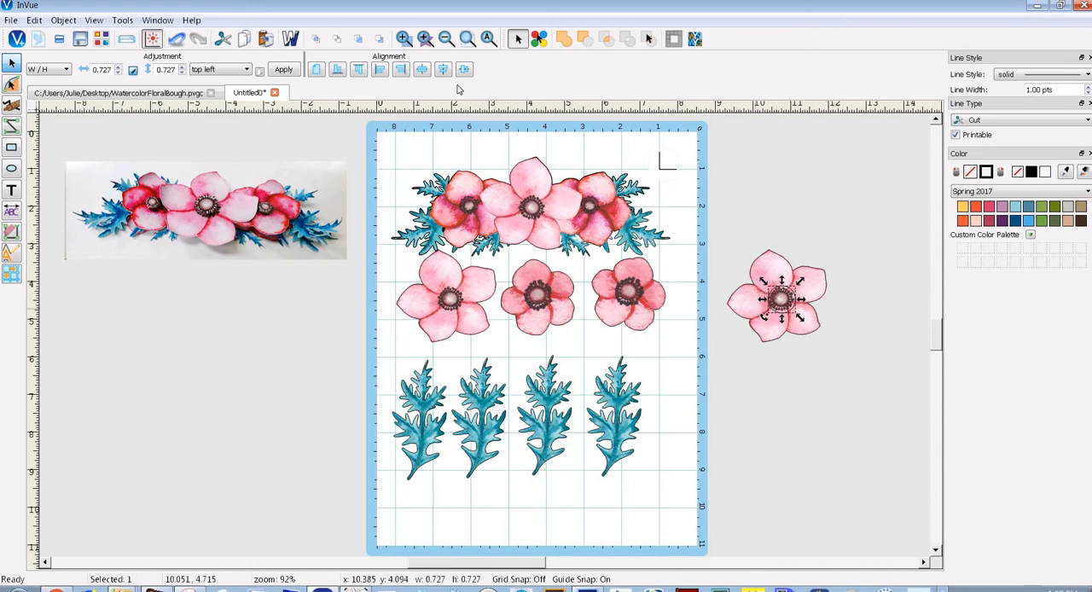
Send the copied flower image to the back and shift it so its stamens are centred inside the circle
{"action": "left_click", "coordinate": [404, 39]}
{"action": "left_click_drag", "start_coordinate": [754, 271], "coordinate": [816, 323]}
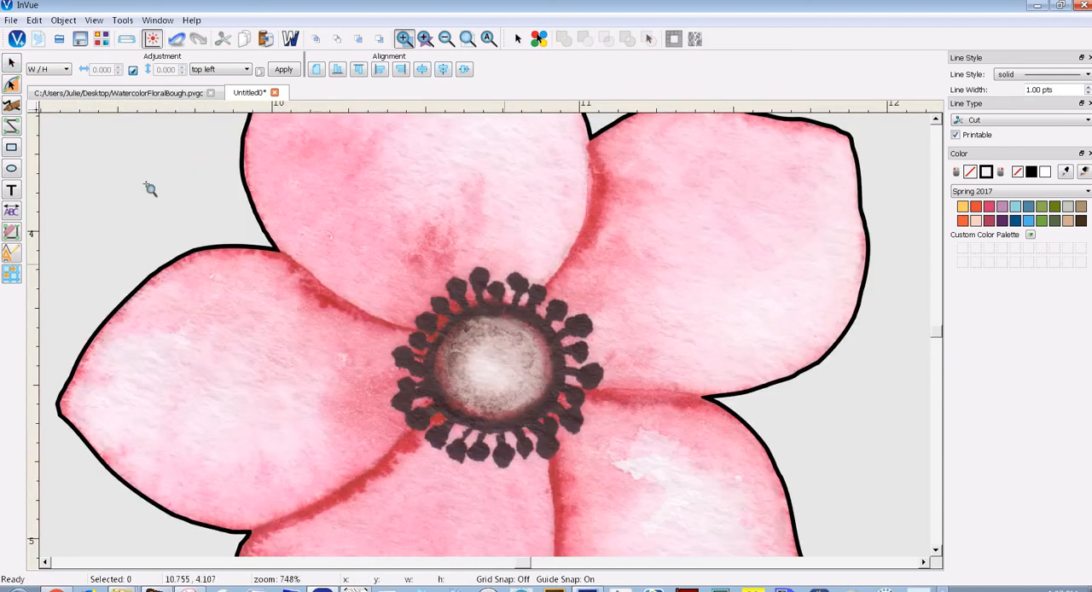
{"action": "left_click", "coordinate": [11, 62]}
{"action": "left_click", "coordinate": [279, 160]}
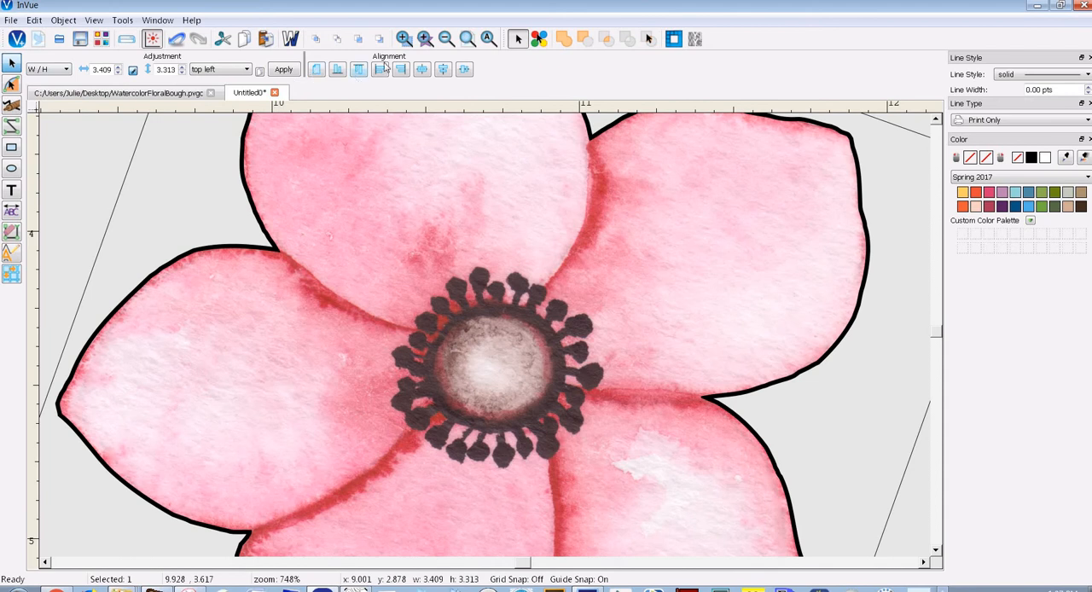
{"action": "right_click", "coordinate": [425, 219]}
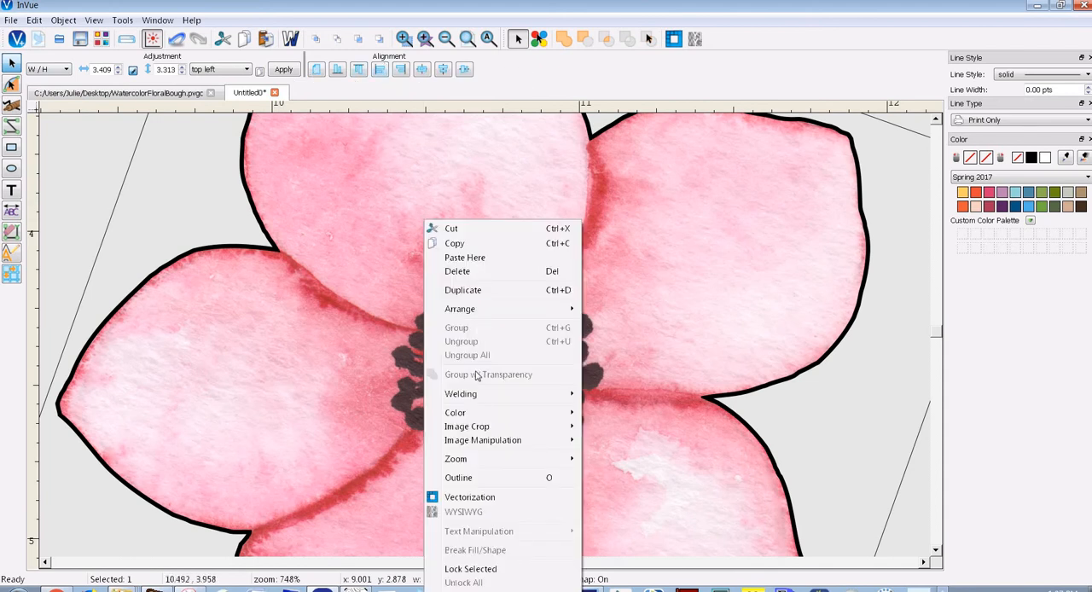
{"action": "mouse_move", "coordinate": [548, 317]}
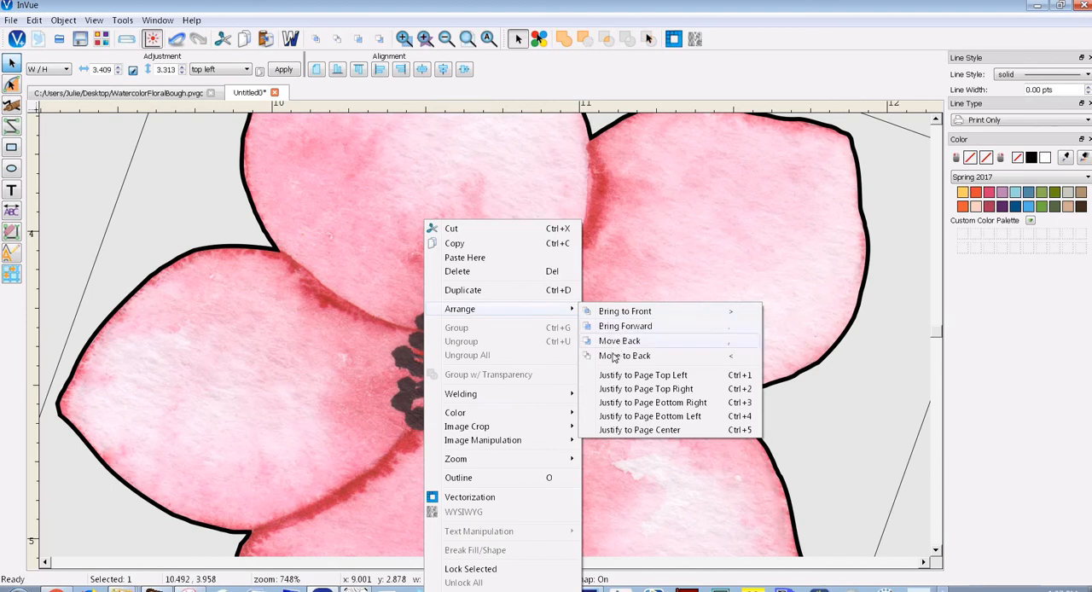
{"action": "left_click", "coordinate": [611, 355]}
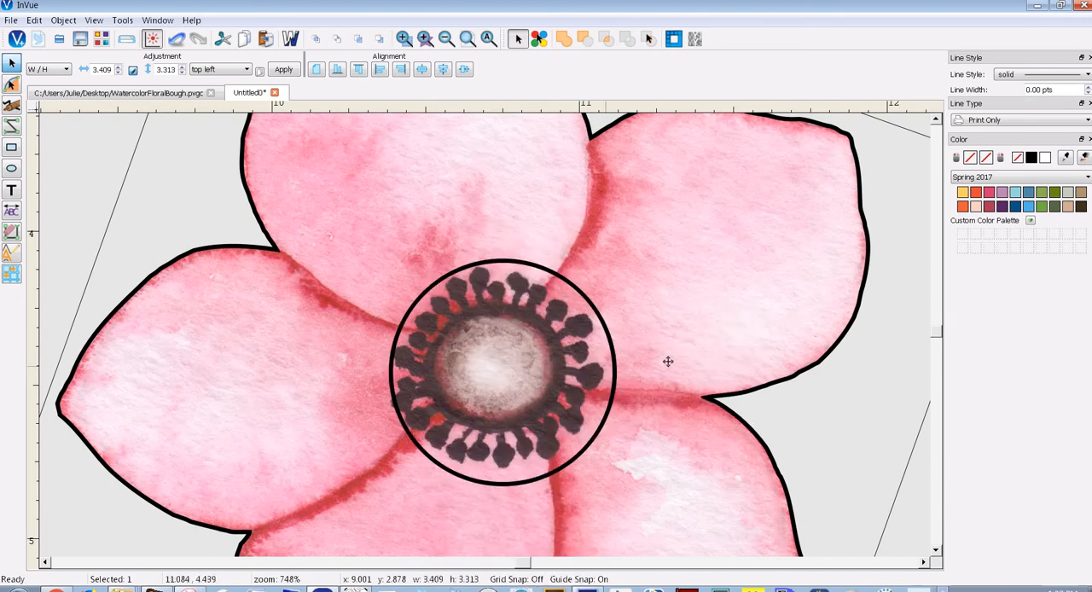
{"action": "left_click_drag", "start_coordinate": [657, 361], "coordinate": [674, 359]}
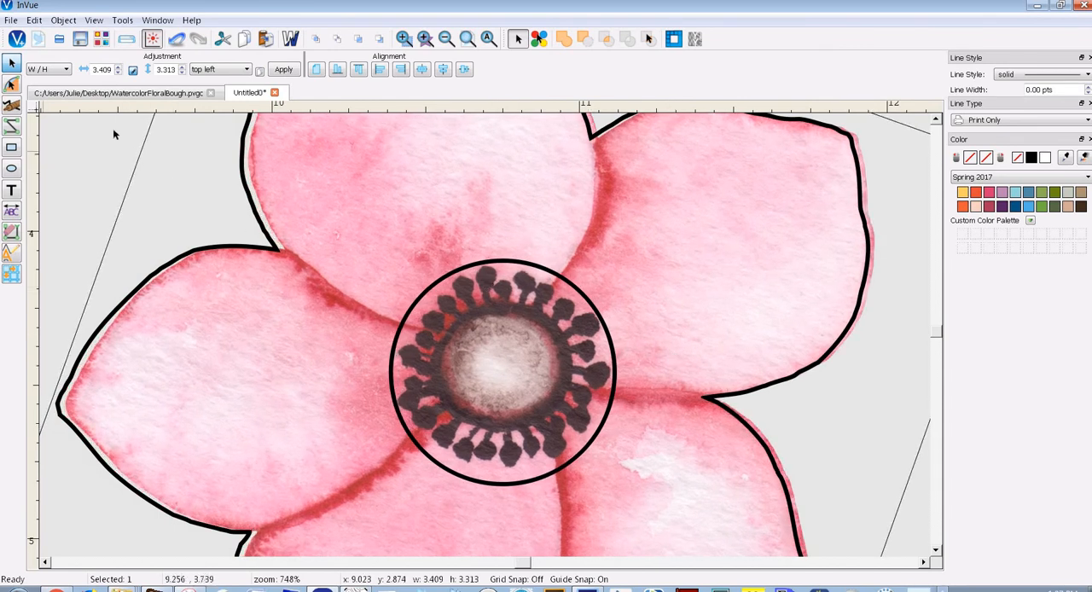
Crop the copied flower image to the circle as a custom path, then separate the cropped centre from the original image
{"action": "left_click", "coordinate": [488, 39]}
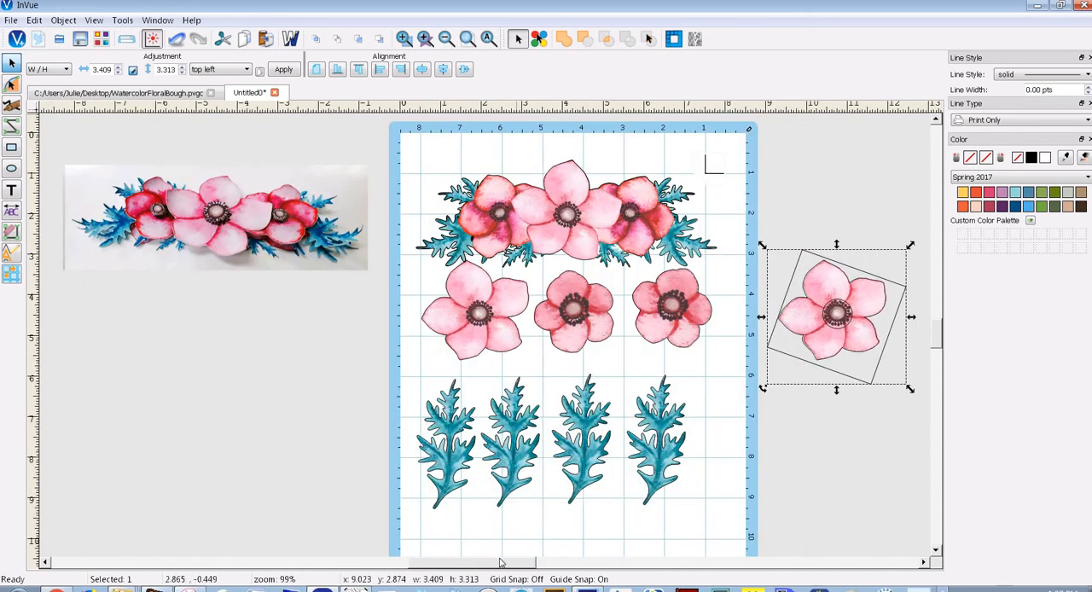
{"action": "left_click_drag", "start_coordinate": [522, 563], "coordinate": [551, 561]}
{"action": "left_click", "coordinate": [705, 449]}
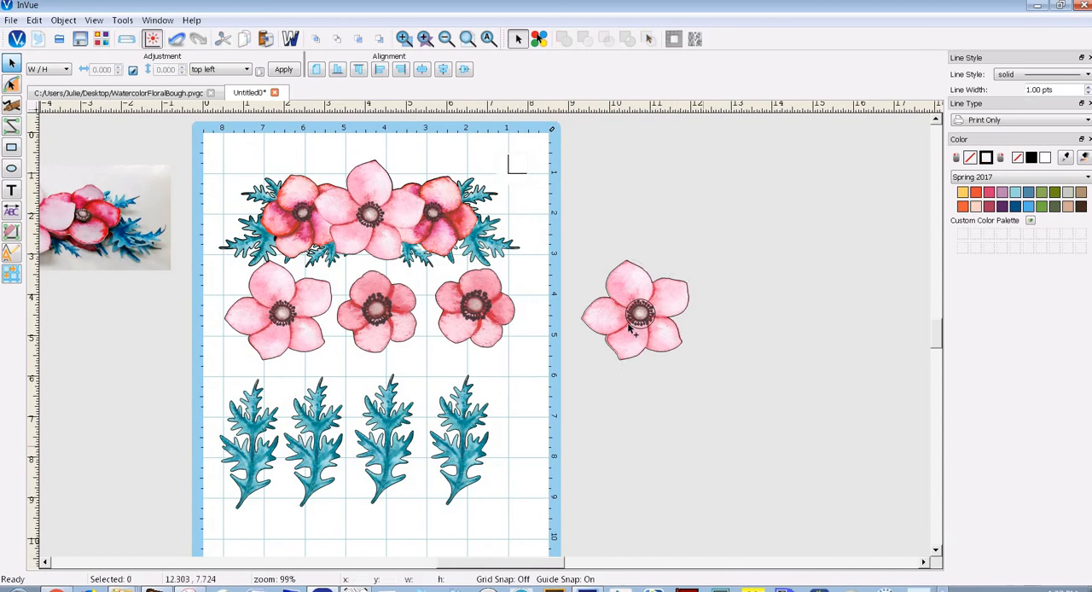
{"action": "left_click", "coordinate": [632, 330]}
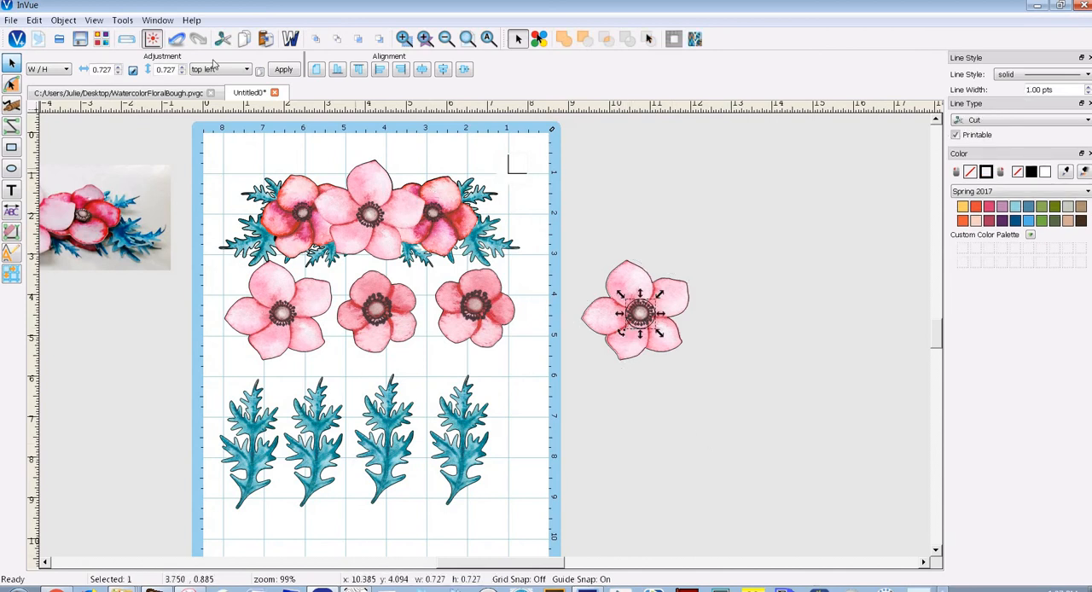
{"action": "left_click", "coordinate": [66, 23]}
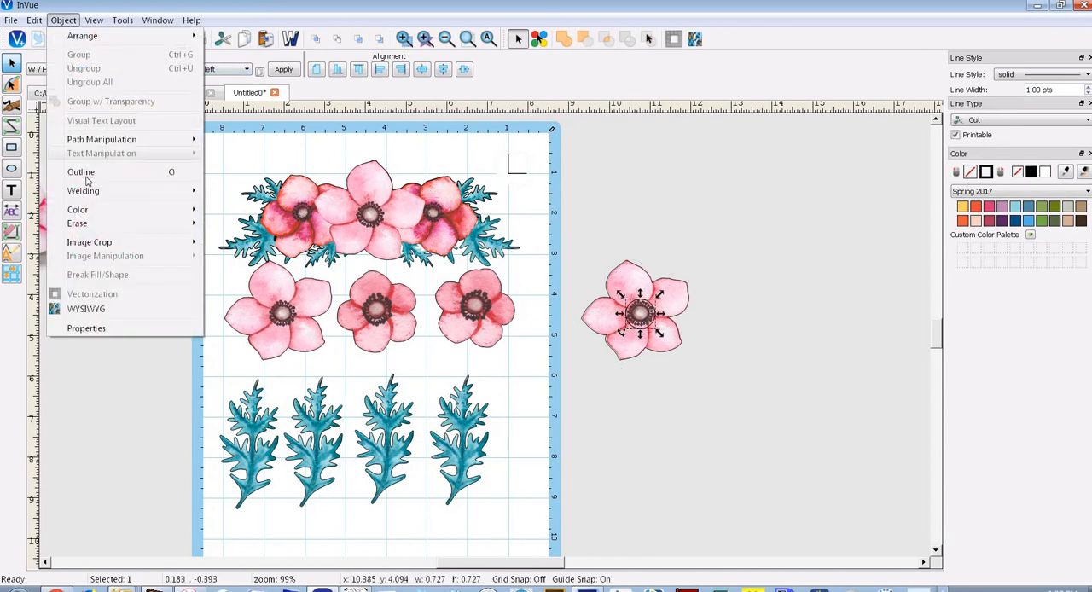
{"action": "mouse_move", "coordinate": [92, 248]}
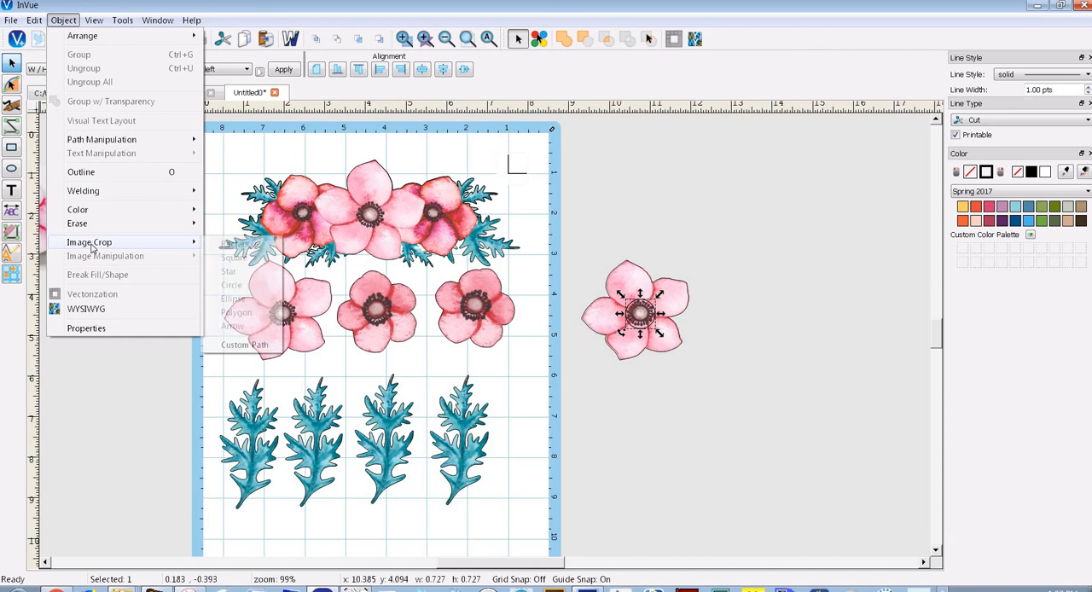
{"action": "left_click", "coordinate": [244, 344]}
{"action": "left_click_drag", "start_coordinate": [625, 344], "coordinate": [630, 434]}
{"action": "left_click_drag", "start_coordinate": [638, 312], "coordinate": [635, 226]}
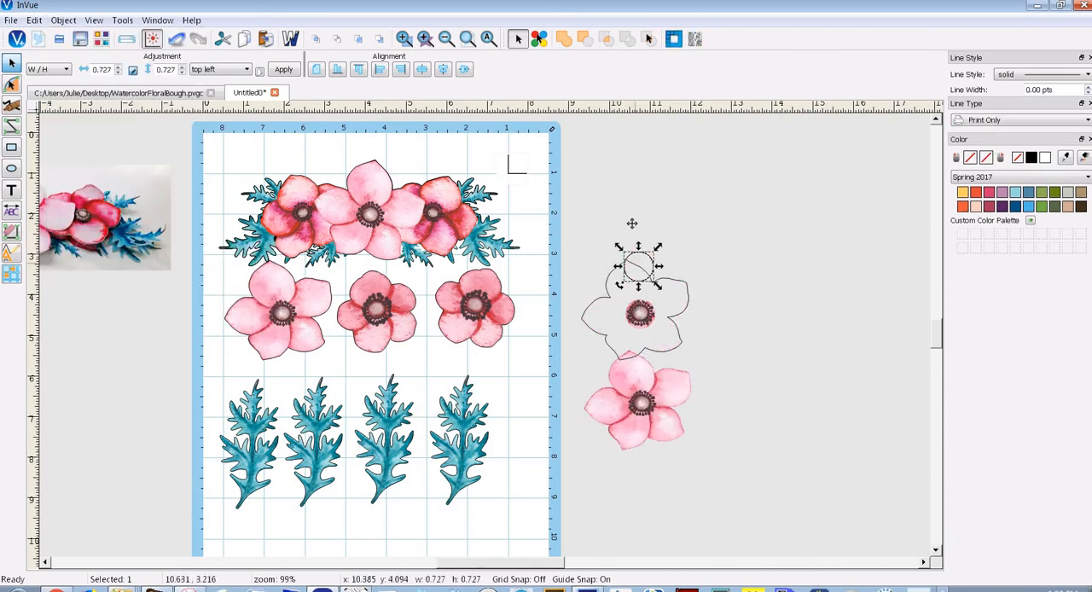
Delete the copied flower's leftover image and its cut outline, keeping only the cropped centre
{"action": "left_click", "coordinate": [660, 405]}
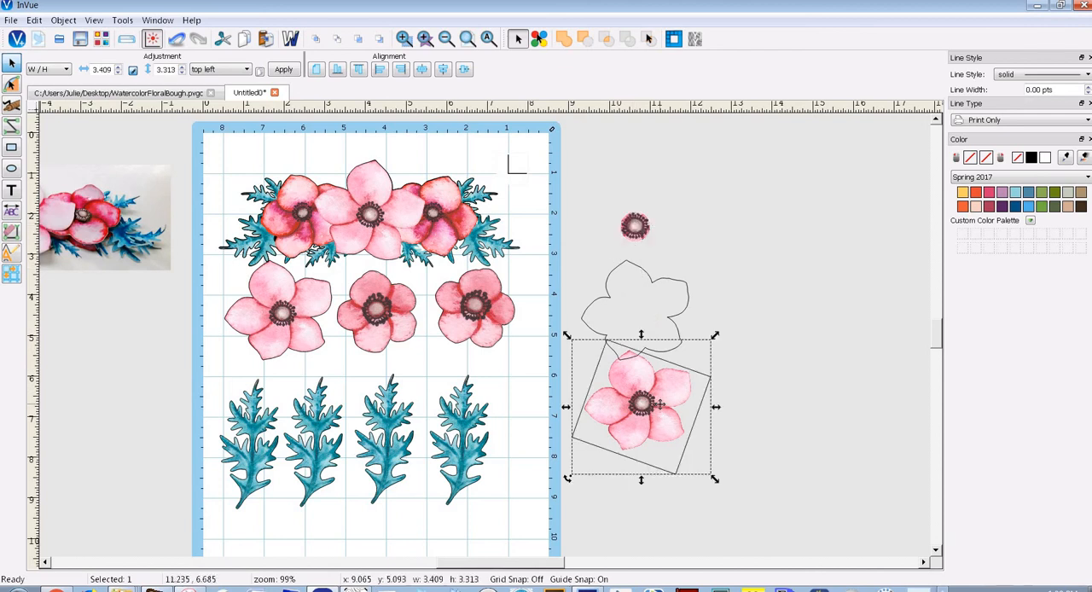
{"action": "key", "text": "Delete"}
{"action": "left_click", "coordinate": [646, 347]}
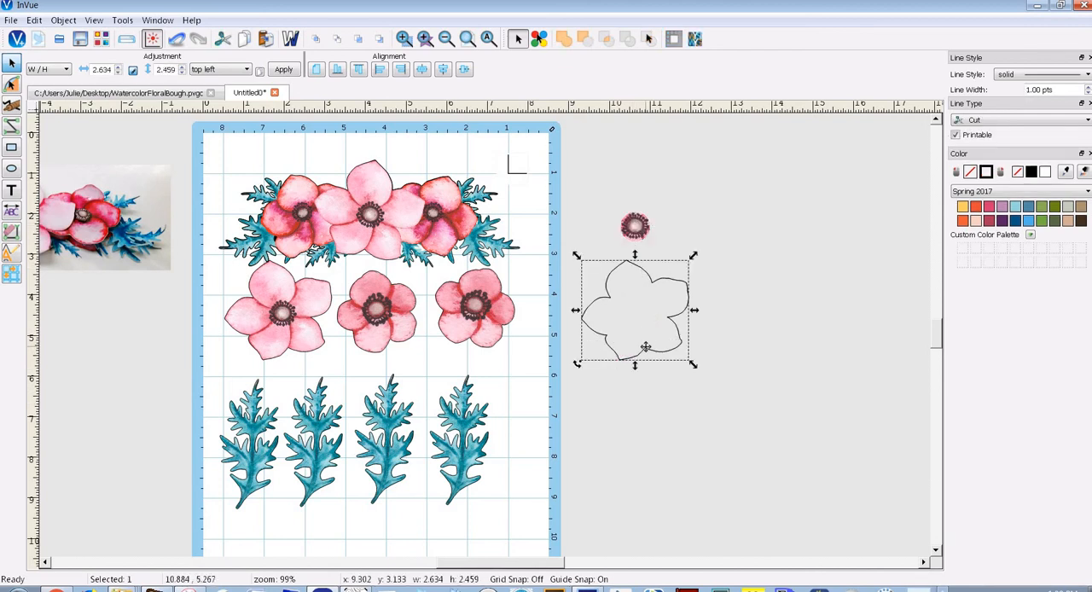
{"action": "key", "text": "Delete"}
Move the cropped flower centre to the mat's edge beside the flower row, at about x 8.32, y 2.95
{"action": "left_click_drag", "start_coordinate": [635, 226], "coordinate": [577, 268]}
{"action": "left_click", "coordinate": [404, 38]}
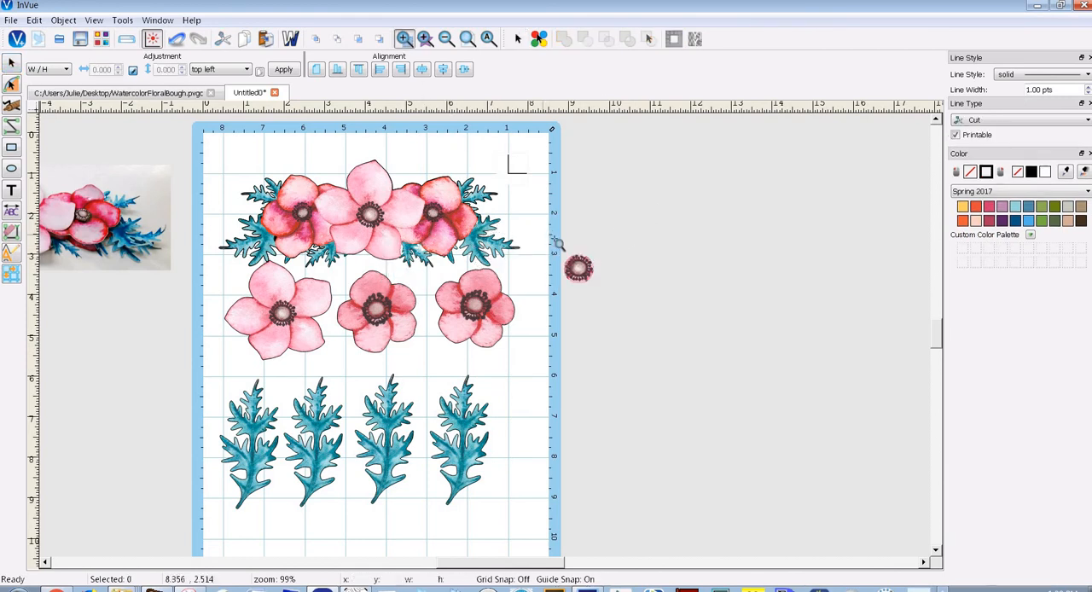
{"action": "left_click_drag", "start_coordinate": [646, 334], "coordinate": [548, 237]}
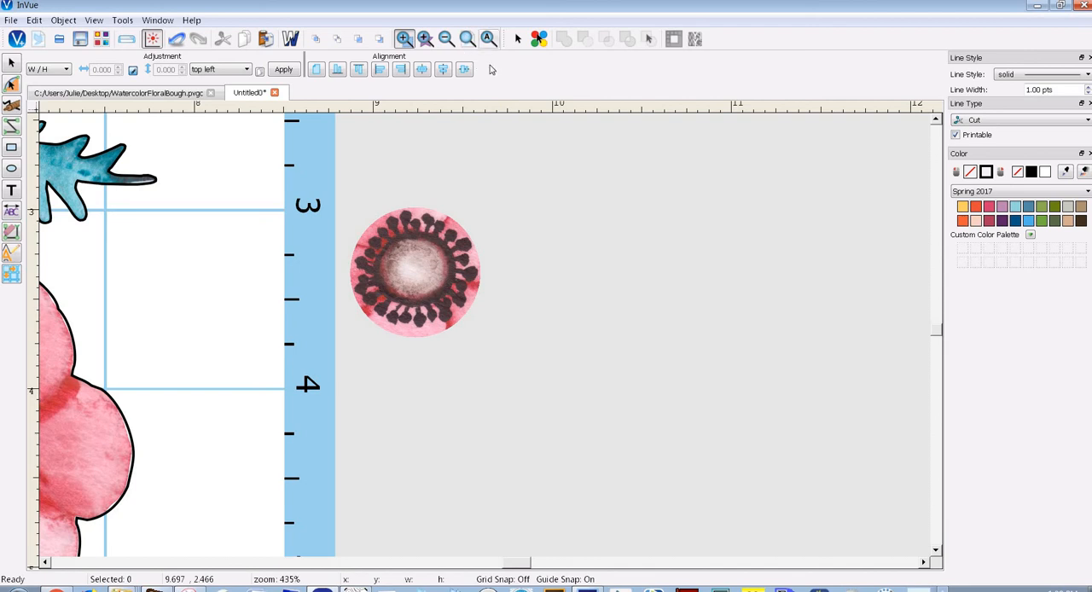
{"action": "left_click", "coordinate": [488, 38]}
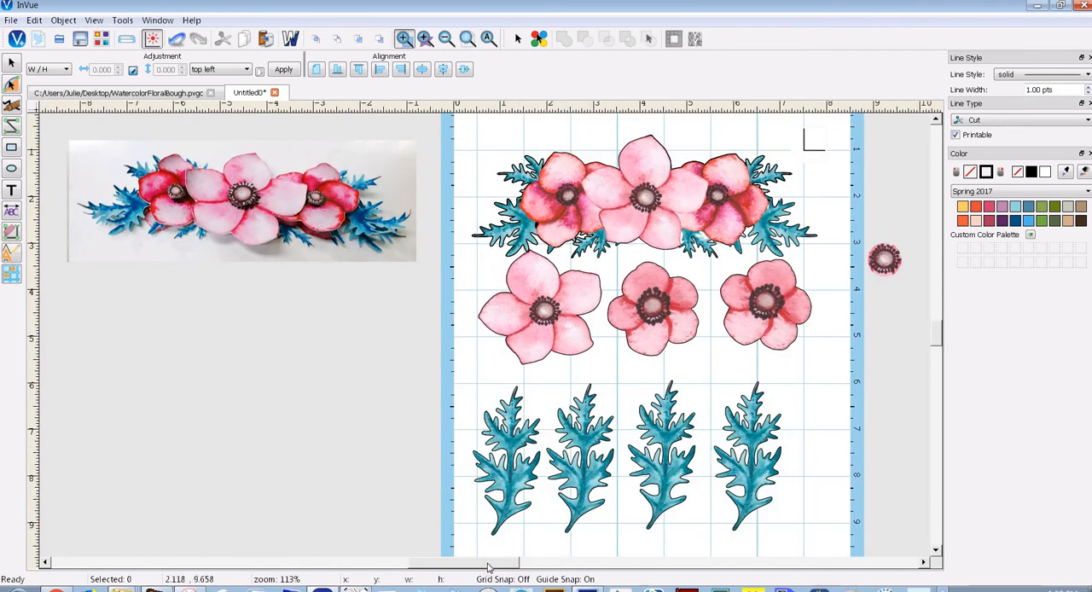
{"action": "scroll", "coordinate": [646, 315], "scroll_direction": "right", "scroll_amount": 6}
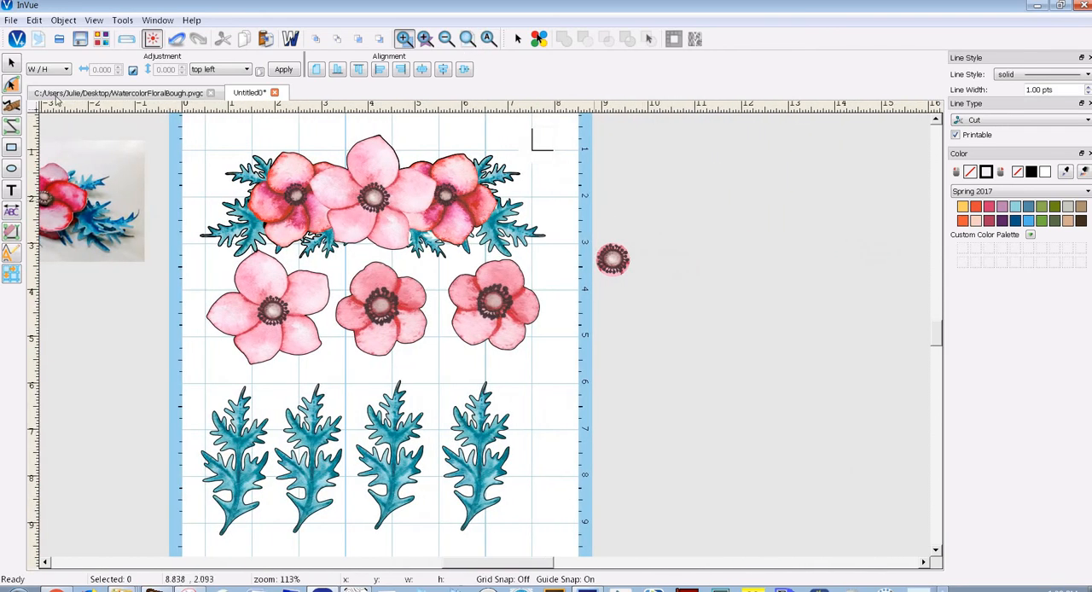
{"action": "left_click", "coordinate": [614, 266]}
{"action": "left_click_drag", "start_coordinate": [591, 263], "coordinate": [565, 261]}
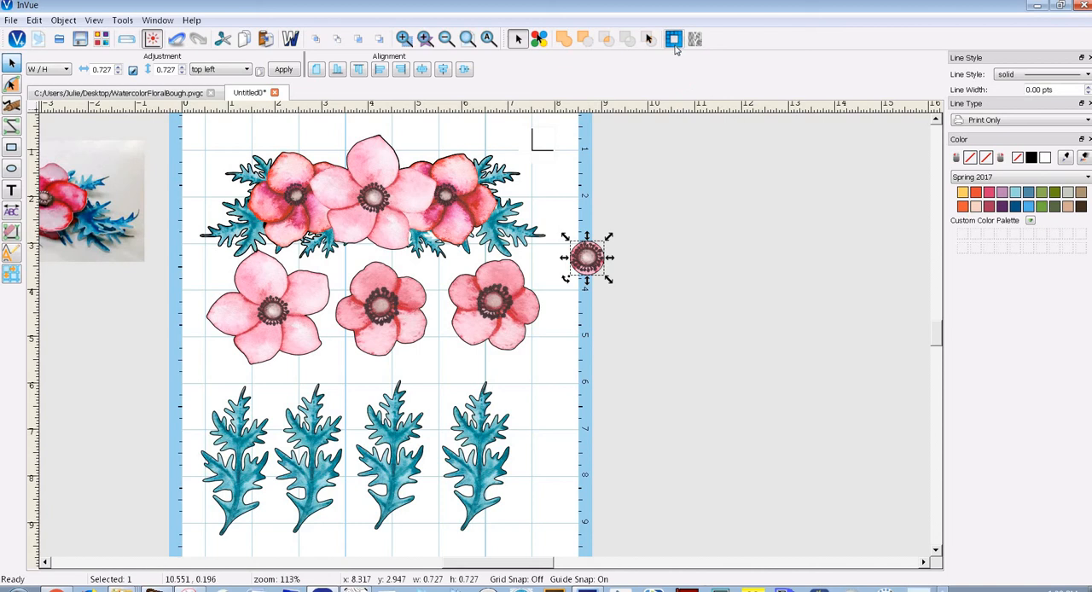
Start a silhouette vectorization of the cropped flower centre with the advanced brightness set to 40
{"action": "left_click", "coordinate": [673, 40]}
{"action": "left_click", "coordinate": [494, 290]}
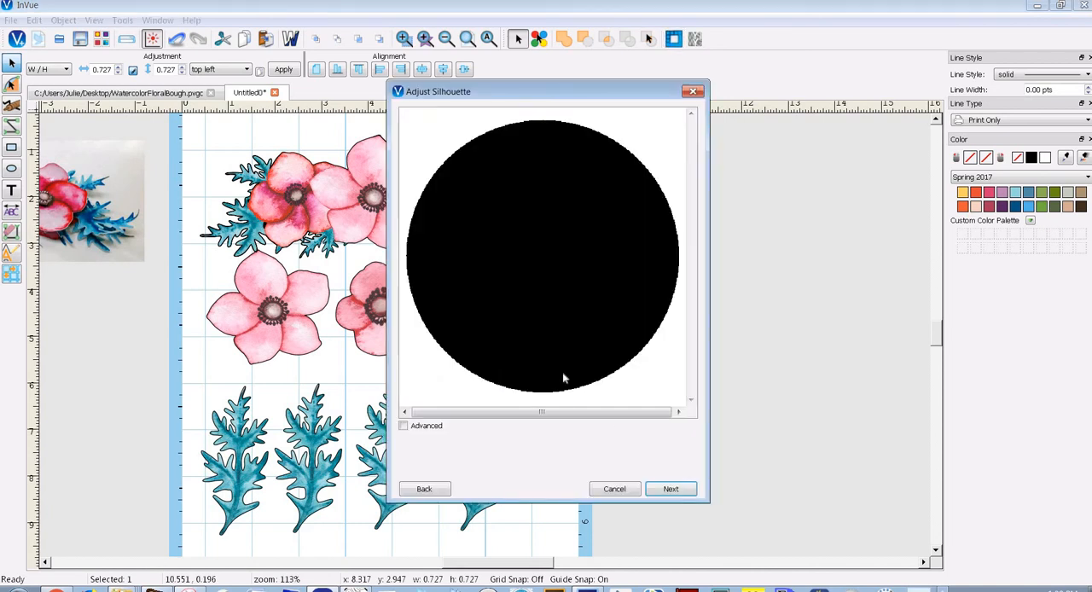
{"action": "left_click", "coordinate": [404, 426]}
{"action": "left_click_drag", "start_coordinate": [452, 445], "coordinate": [560, 450]}
{"action": "left_click_drag", "start_coordinate": [574, 446], "coordinate": [584, 454]}
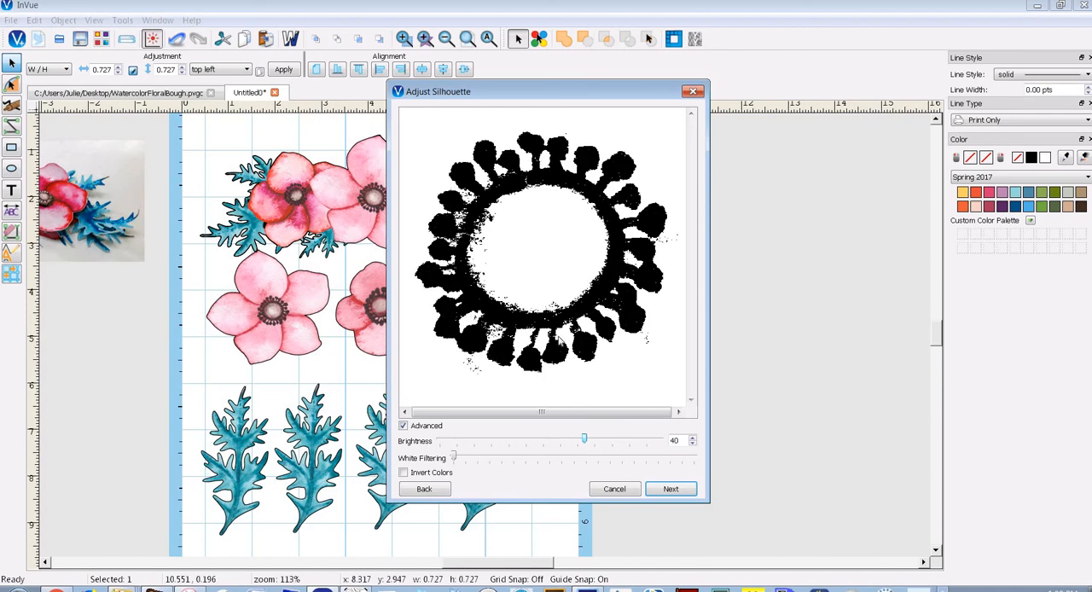
{"action": "left_click", "coordinate": [671, 489]}
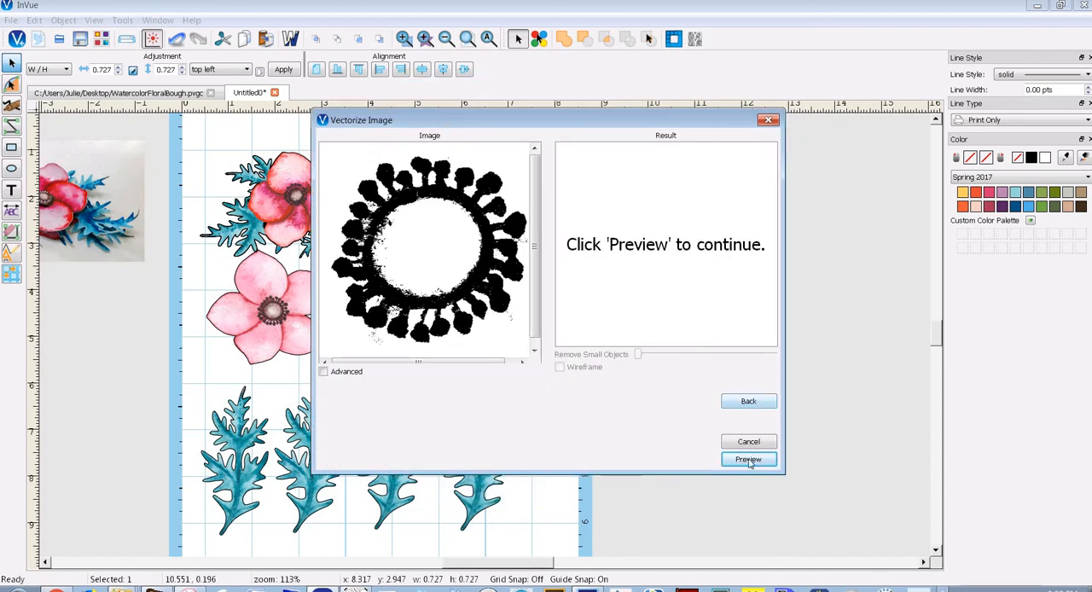
Preview the traced silhouette, set small-object removal to its maximum and finish the vectorization
{"action": "left_click", "coordinate": [746, 461]}
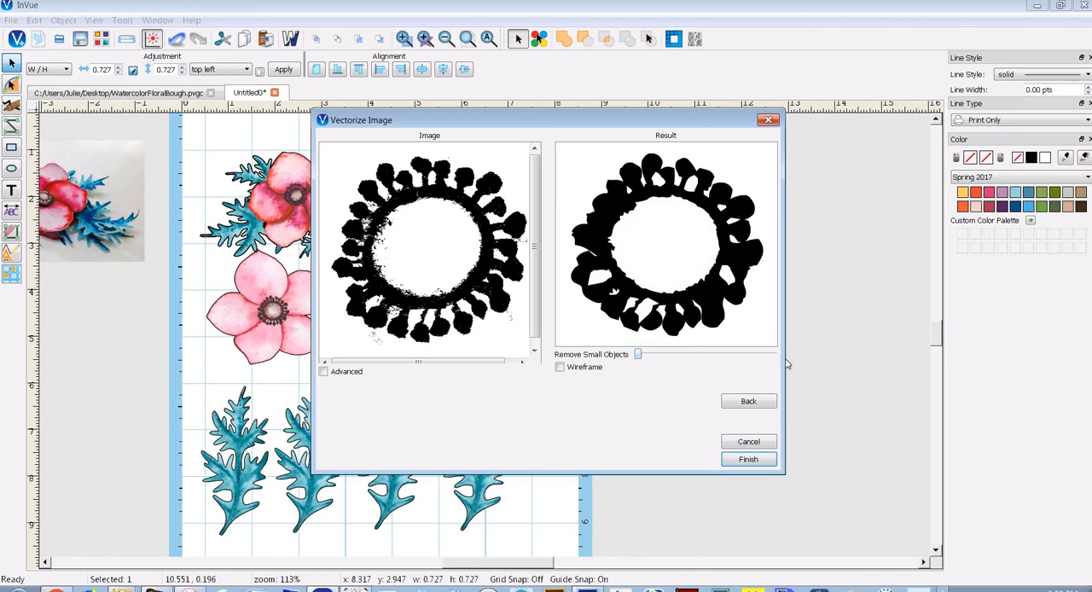
{"action": "left_click_drag", "start_coordinate": [638, 354], "coordinate": [786, 364]}
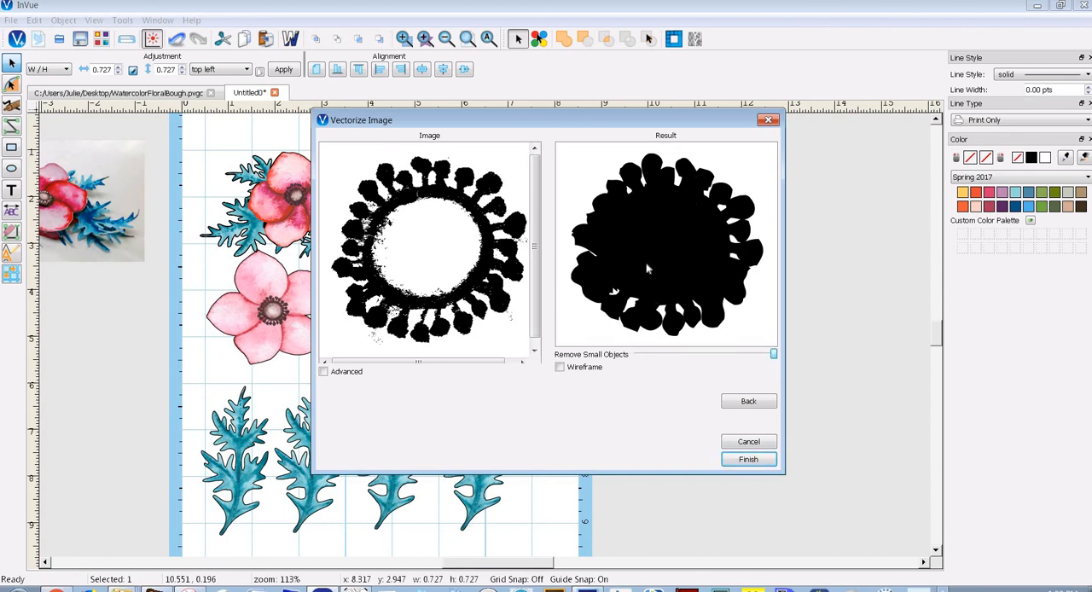
{"action": "left_click", "coordinate": [746, 460]}
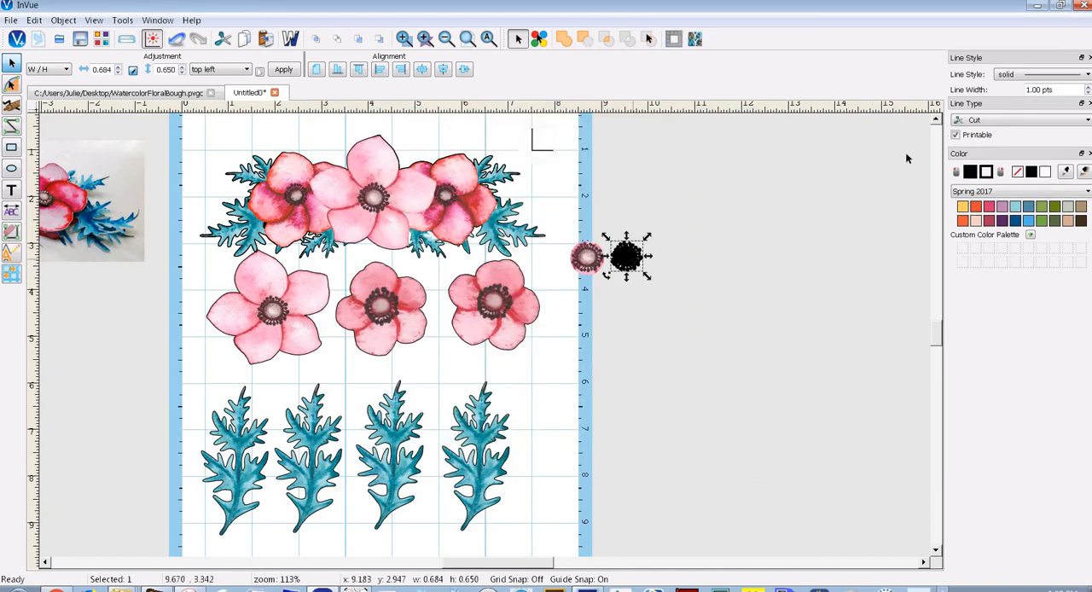
Remove the fill from the traced outline and place it over the cropped flower centre, at about x 8.33, y 2.98
{"action": "left_click", "coordinate": [1018, 172]}
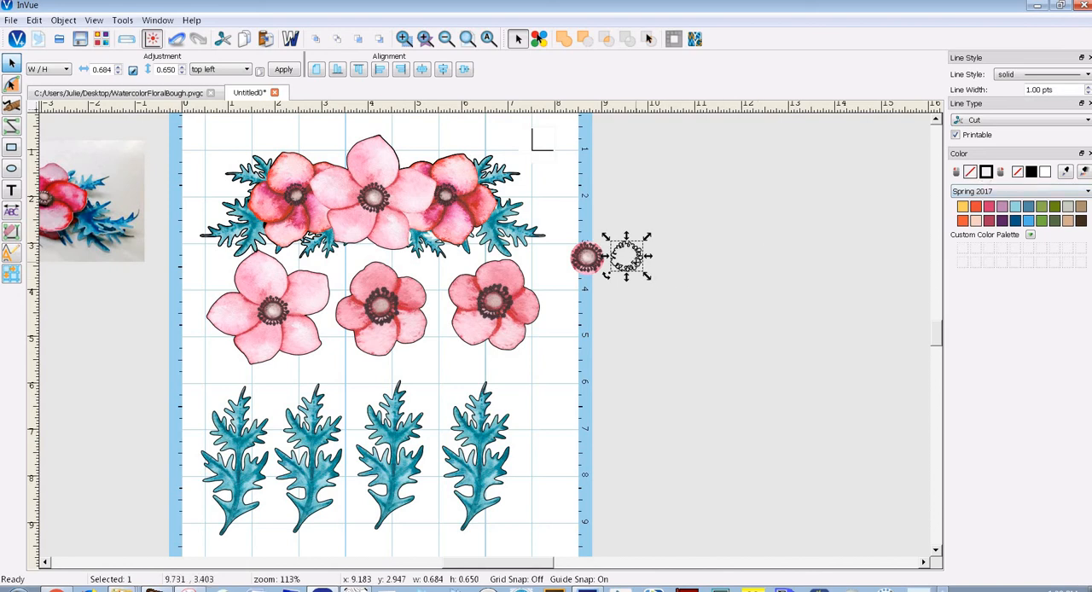
{"action": "left_click_drag", "start_coordinate": [627, 256], "coordinate": [595, 262]}
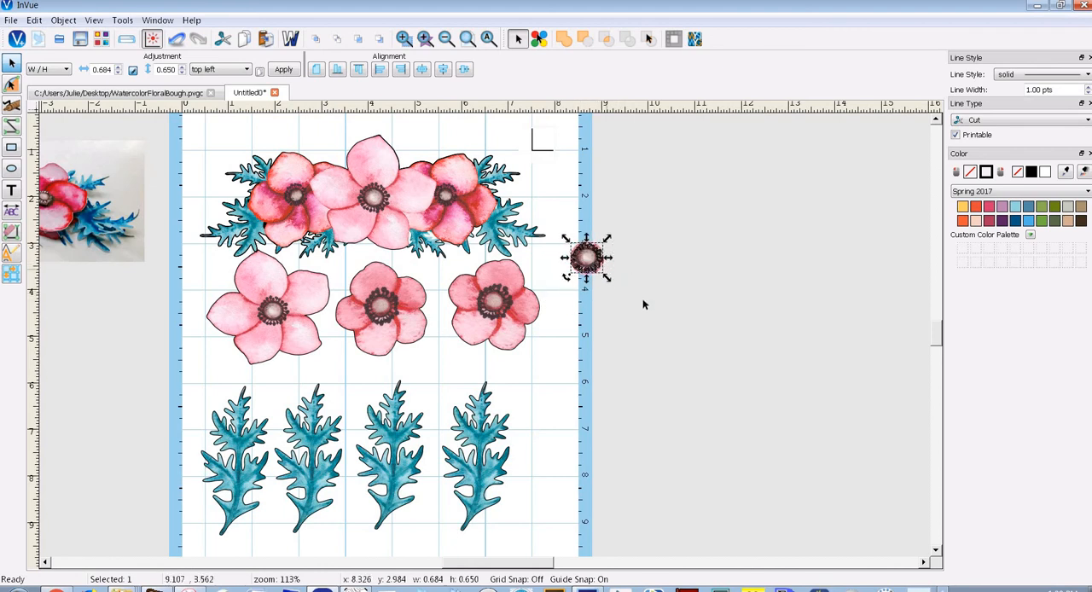
Move the cropped flower centre and its traced outline off the mat and realign them, with the outline at about x 9.25, y 3.17
{"action": "left_click_drag", "start_coordinate": [640, 299], "coordinate": [527, 204]}
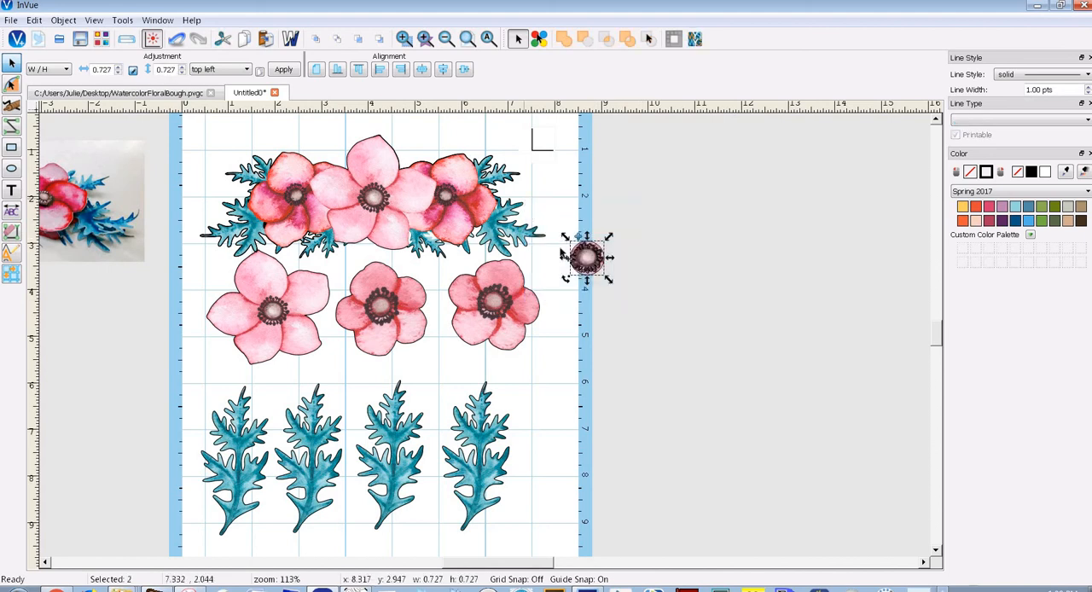
{"action": "left_click_drag", "start_coordinate": [586, 257], "coordinate": [607, 274]}
{"action": "left_click", "coordinate": [636, 295]}
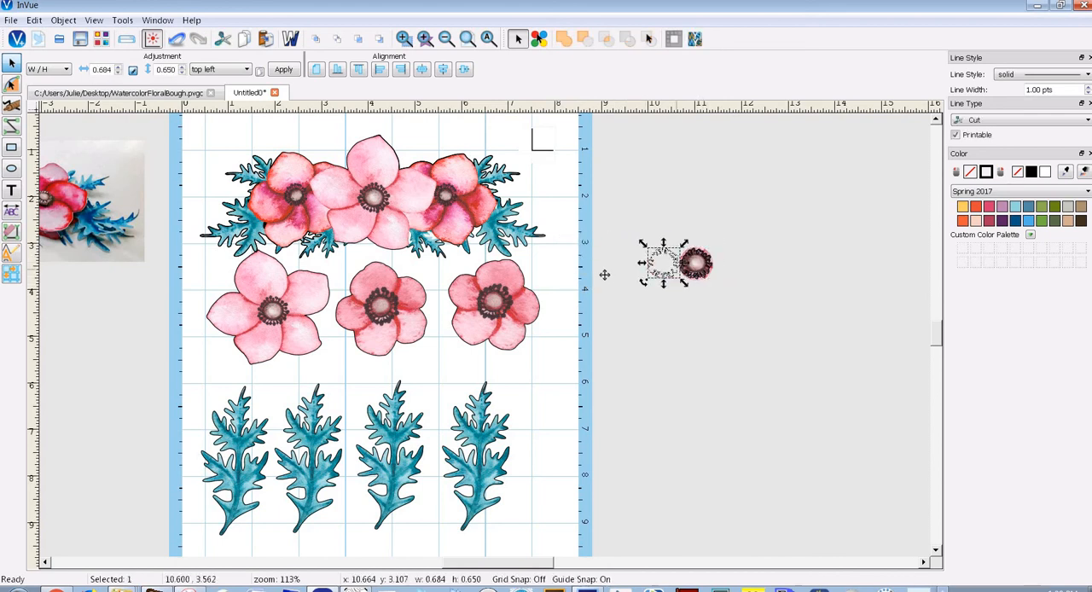
{"action": "left_click_drag", "start_coordinate": [697, 278], "coordinate": [587, 280]}
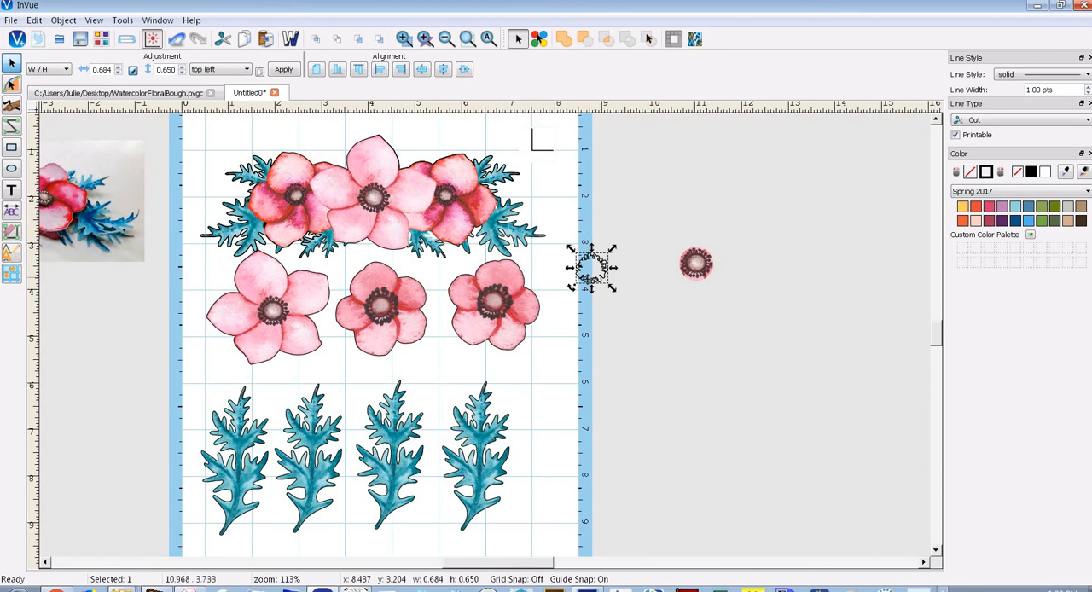
{"action": "left_click", "coordinate": [693, 268]}
{"action": "left_click_drag", "start_coordinate": [695, 265], "coordinate": [630, 273]}
{"action": "left_click", "coordinate": [591, 275]}
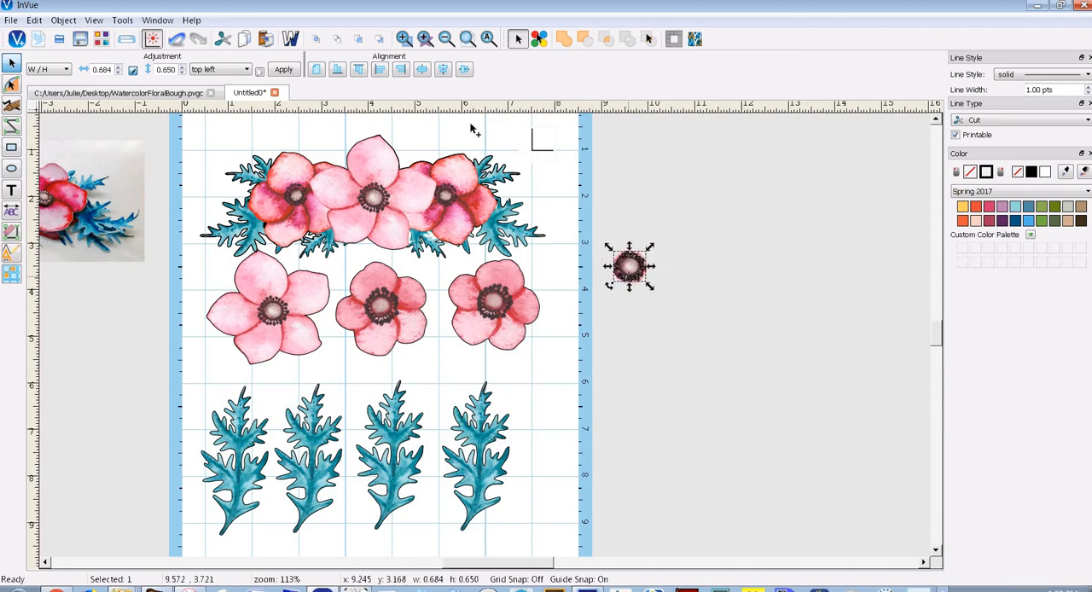
Fine-tune the outline's alignment over the flower centre at about x 9.25, y 3.17, and group the outline with the image
{"action": "left_click", "coordinate": [404, 38]}
{"action": "left_click_drag", "start_coordinate": [596, 218], "coordinate": [661, 341]}
{"action": "left_click", "coordinate": [10, 64]}
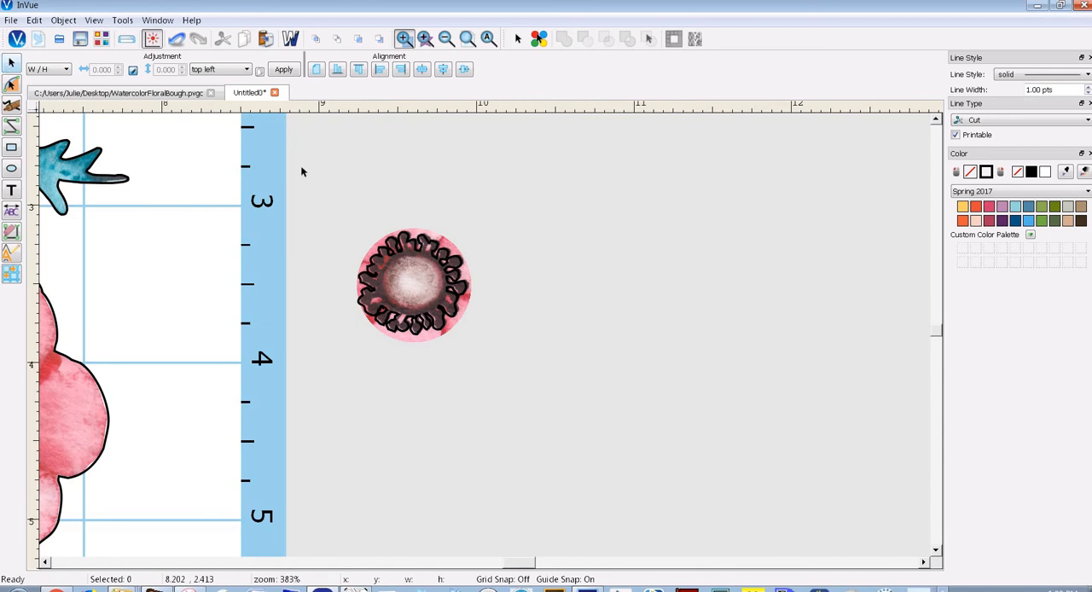
{"action": "left_click", "coordinate": [414, 248]}
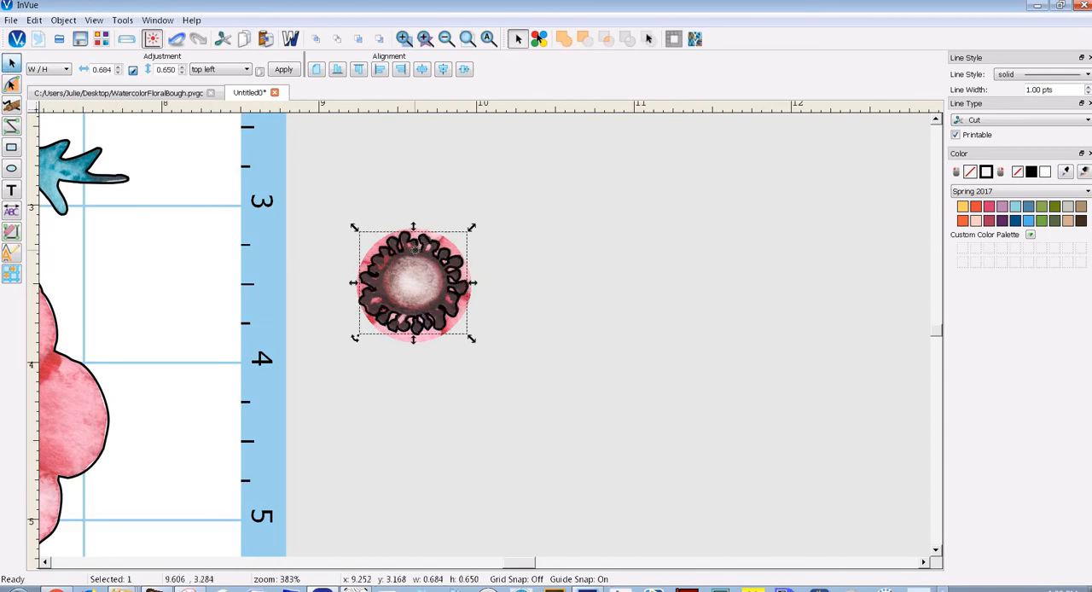
{"action": "left_click_drag", "start_coordinate": [332, 193], "coordinate": [542, 385]}
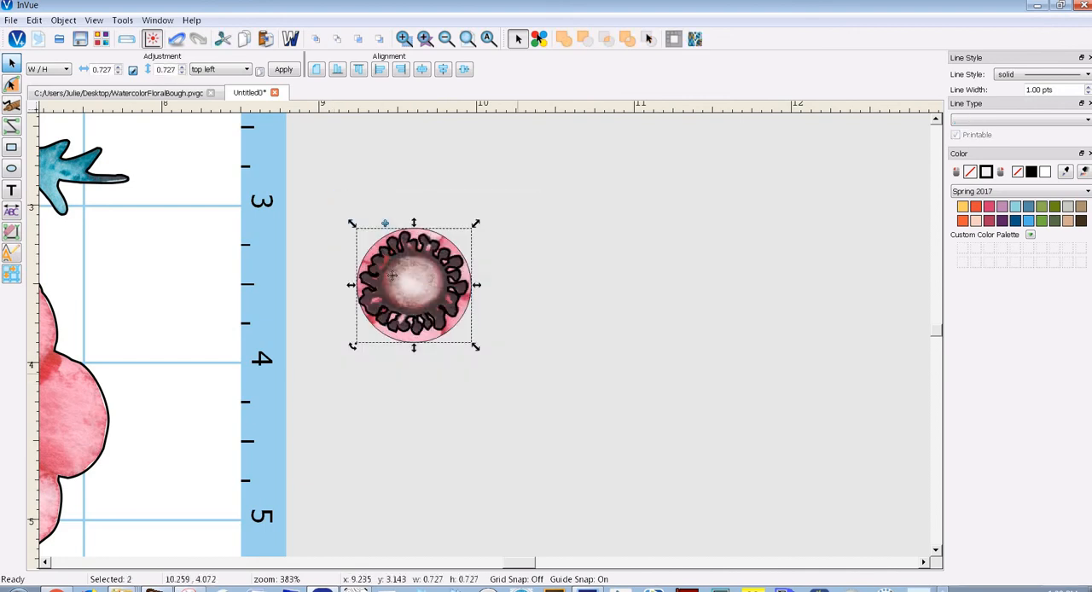
{"action": "left_click", "coordinate": [385, 225]}
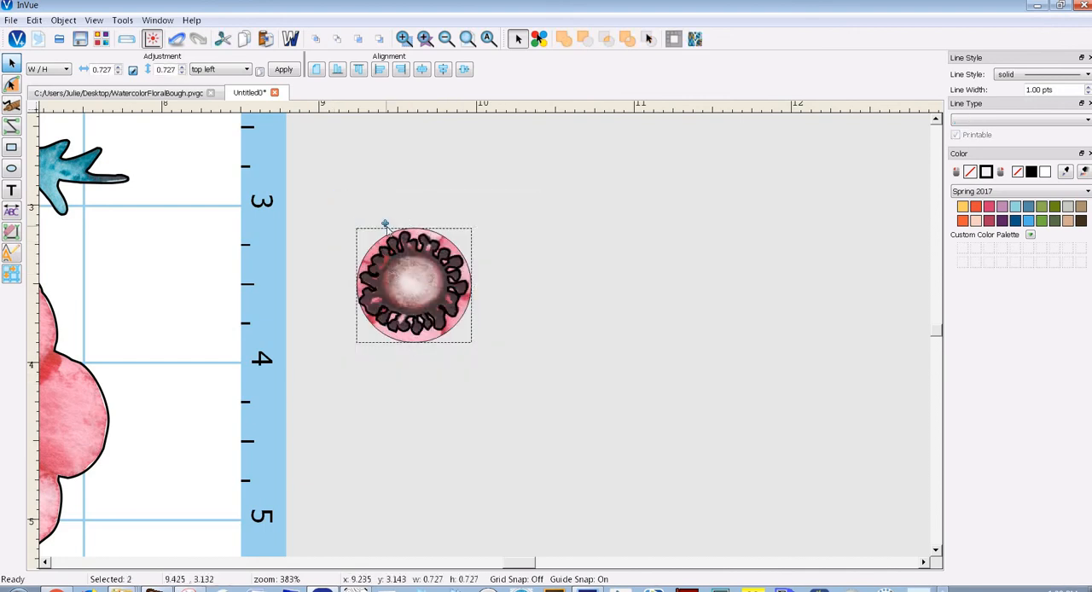
Check the layout's cut lines in the cut control panel, and return to design mode
{"action": "left_click", "coordinate": [126, 38]}
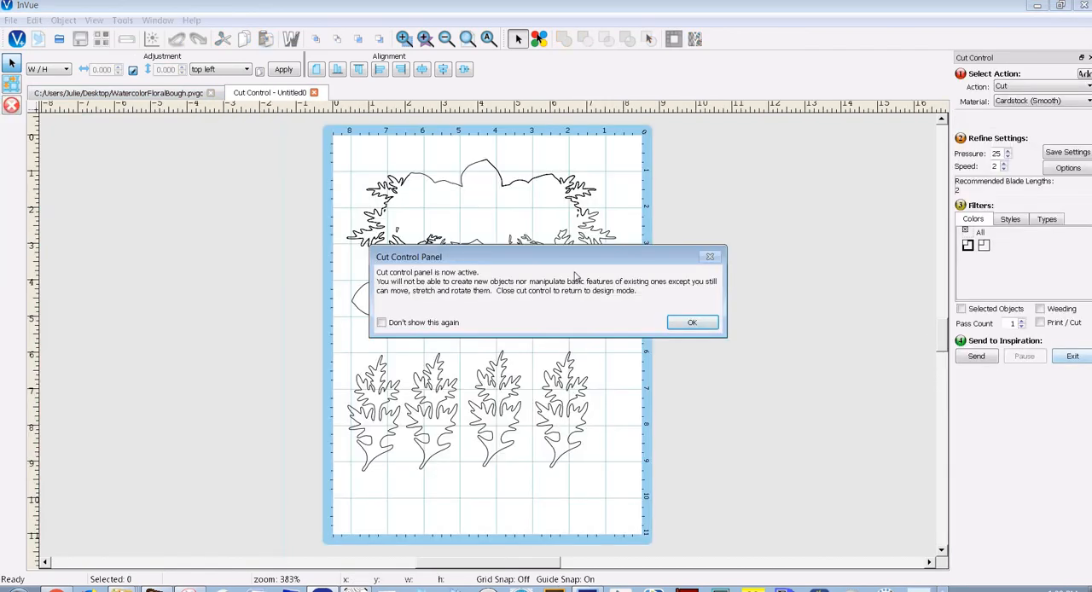
{"action": "left_click", "coordinate": [691, 323]}
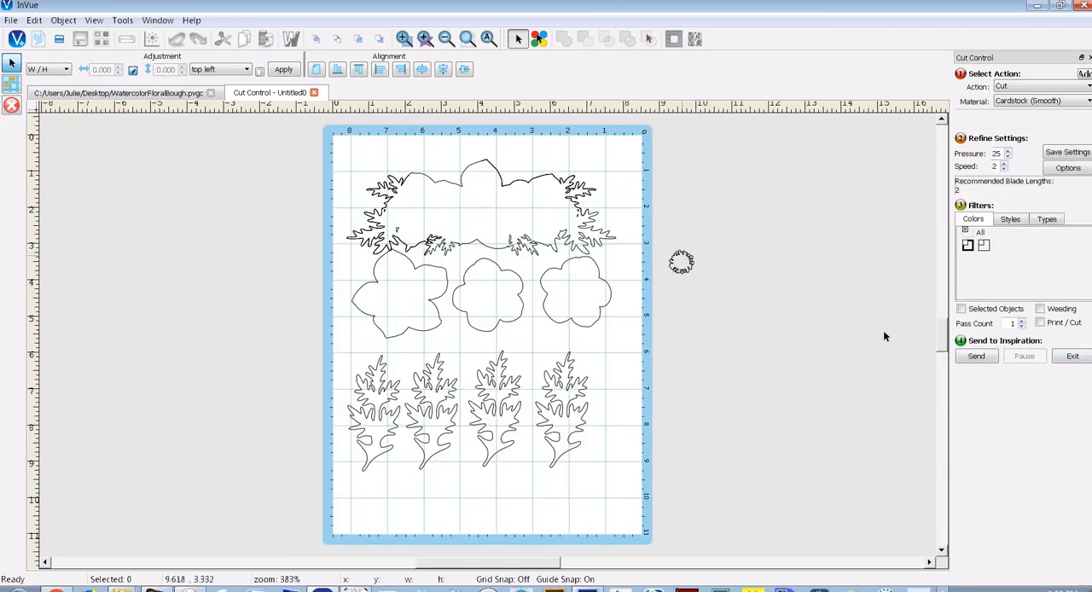
{"action": "left_click", "coordinate": [1071, 357]}
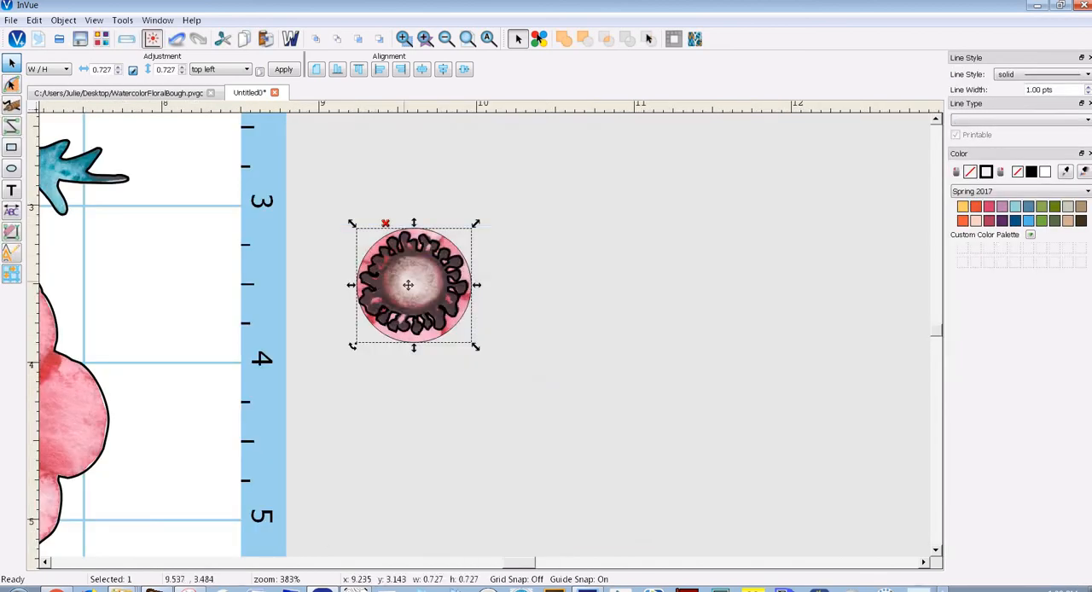
Move the grouped flower centre onto the mat at about x 7.62, y 3.05, and place two duplicates below it
{"action": "left_click_drag", "start_coordinate": [418, 299], "coordinate": [166, 282]}
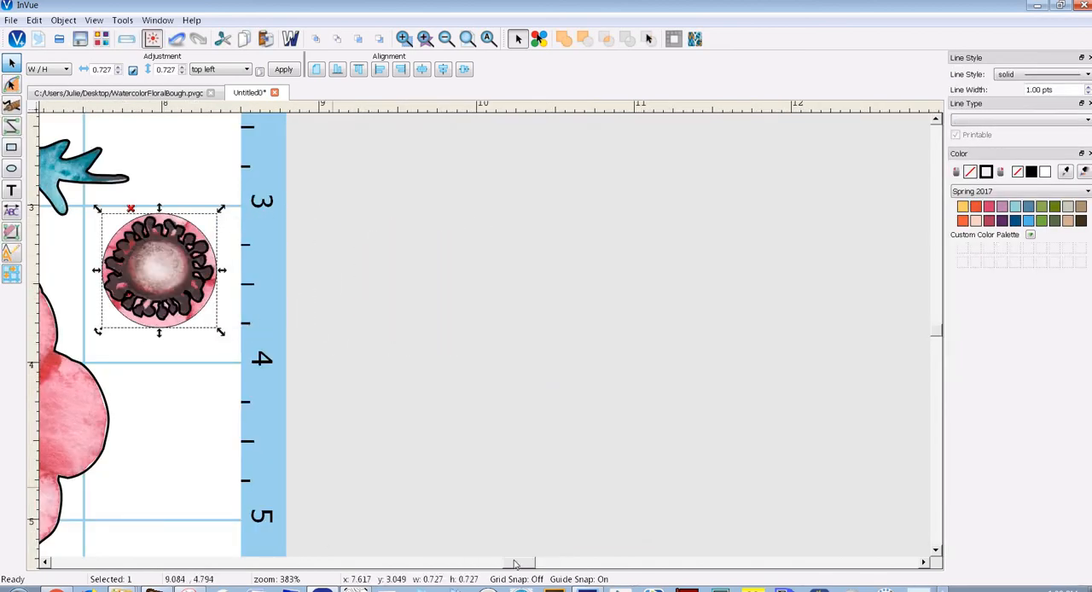
{"action": "left_click_drag", "start_coordinate": [479, 562], "coordinate": [502, 553]}
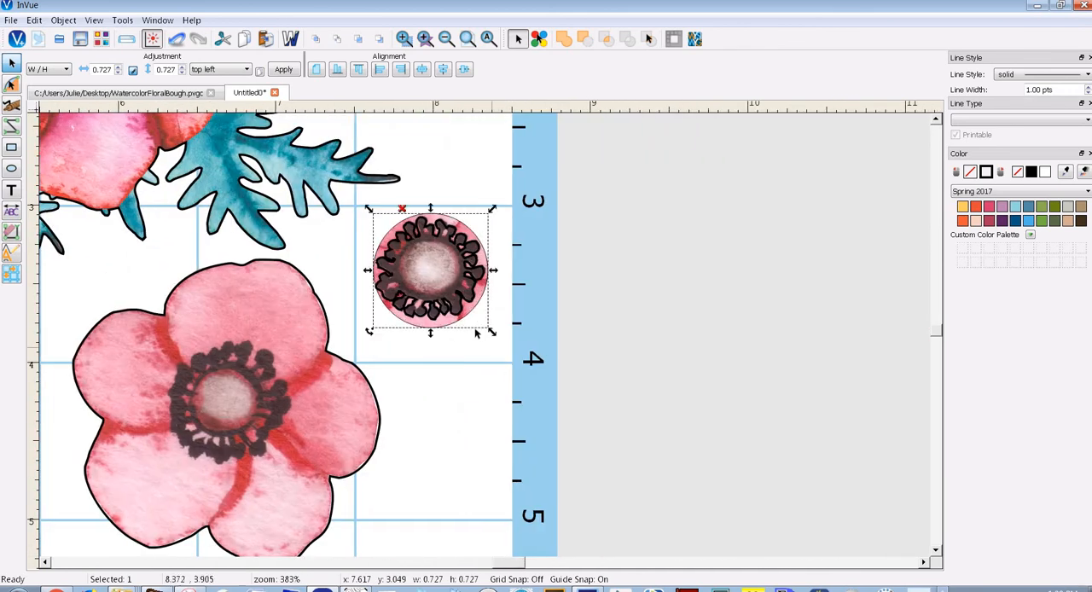
{"action": "left_click_drag", "start_coordinate": [441, 316], "coordinate": [459, 390]}
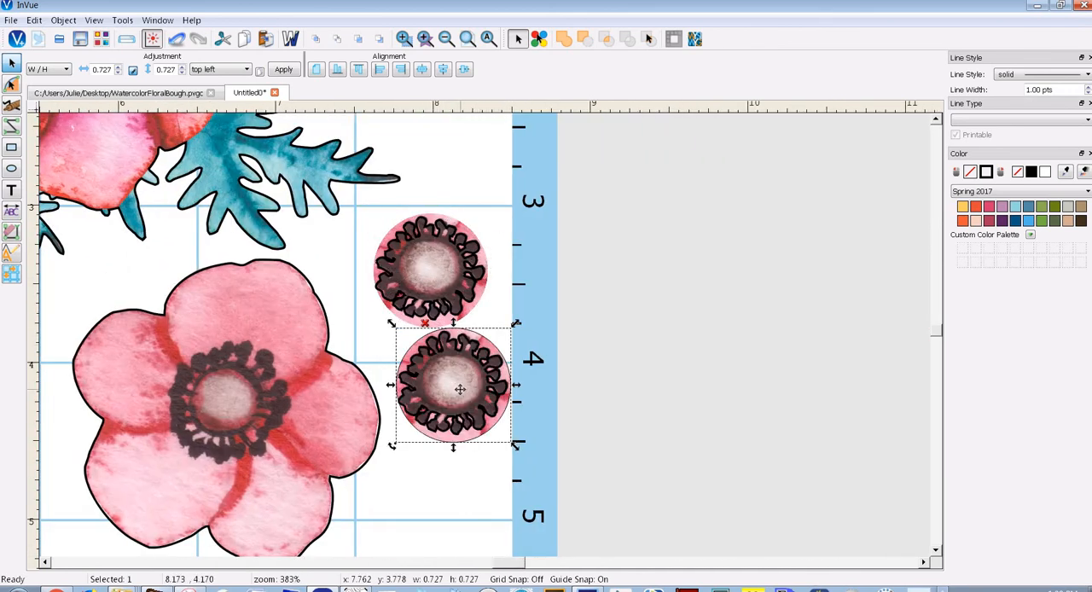
{"action": "left_click_drag", "start_coordinate": [458, 449], "coordinate": [460, 506]}
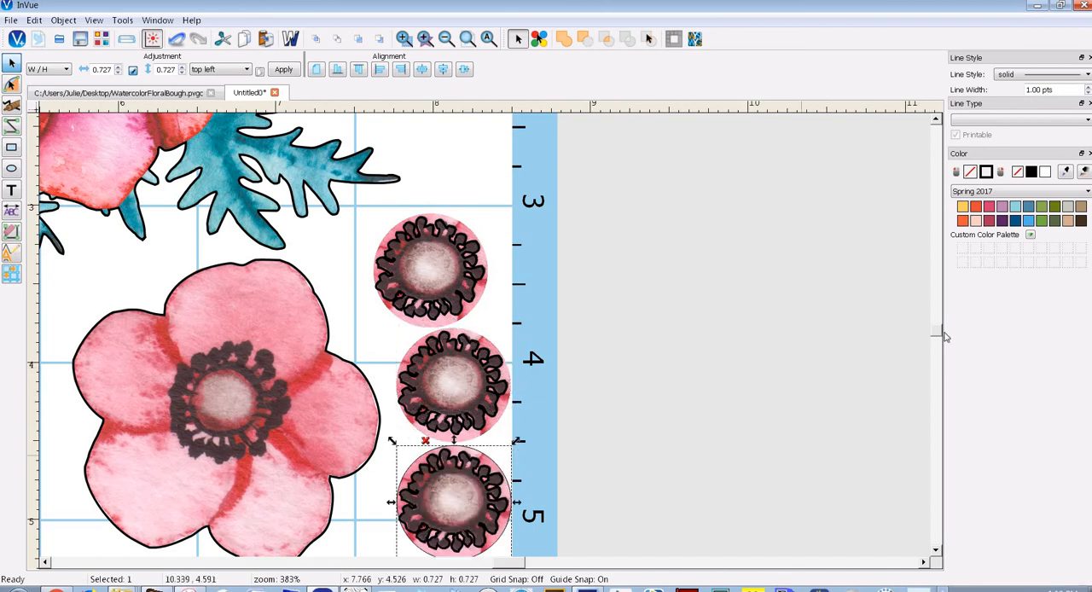
Scale the uppermost centre to about 0.524 by 0.524 to match the bouquet's small flower, and place two copies in the empty space beside the bouquet
{"action": "scroll", "coordinate": [651, 450], "scroll_direction": "up", "scroll_amount": 3}
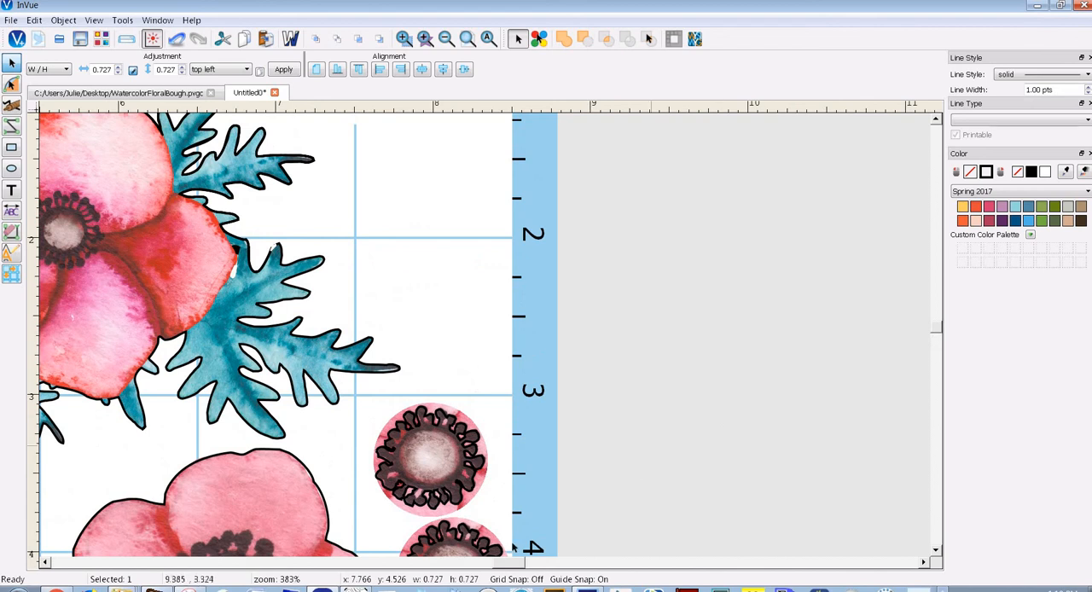
{"action": "scroll", "coordinate": [494, 563], "scroll_direction": "left", "scroll_amount": 4}
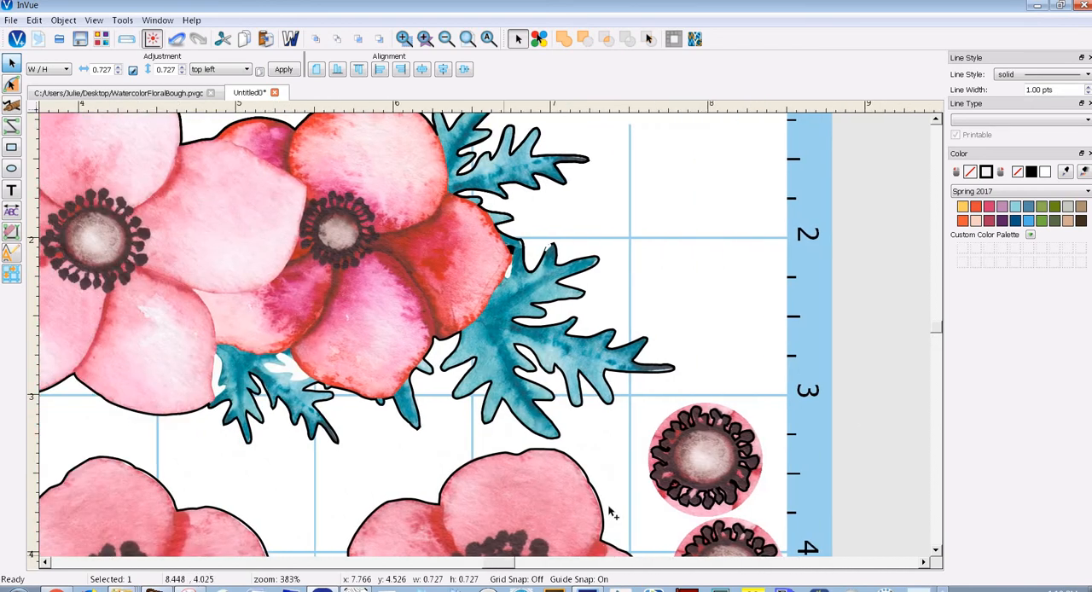
{"action": "left_click", "coordinate": [721, 441]}
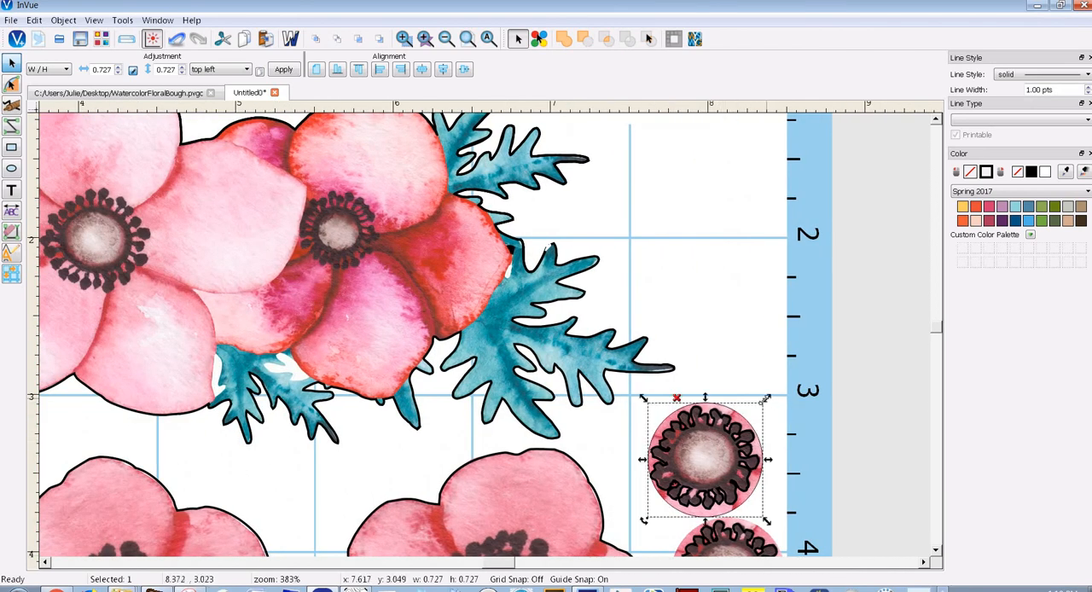
{"action": "left_click_drag", "start_coordinate": [767, 399], "coordinate": [334, 234]}
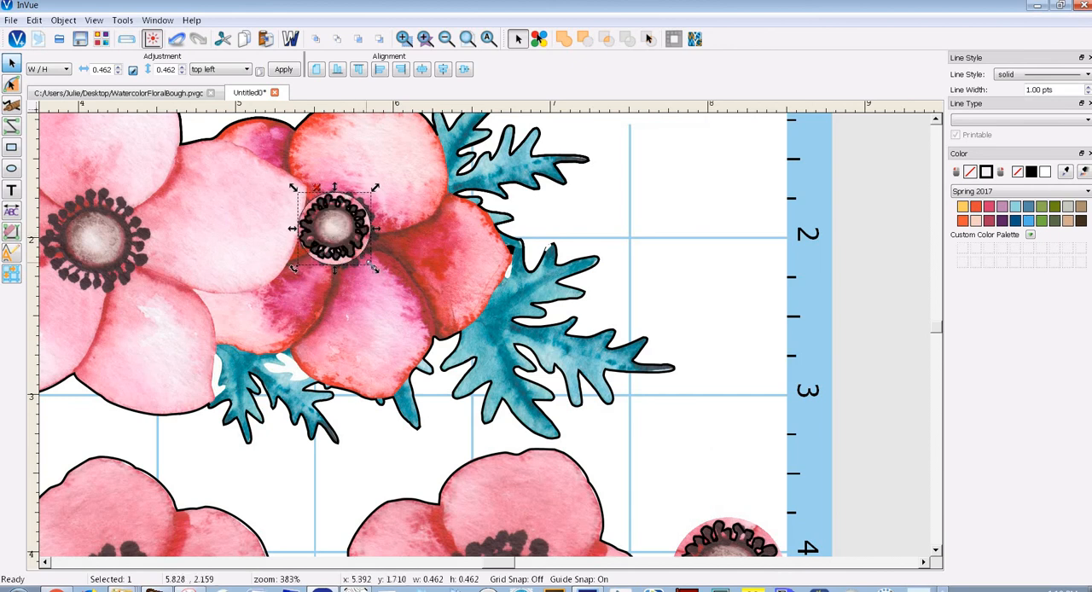
{"action": "left_click_drag", "start_coordinate": [374, 267], "coordinate": [762, 400]}
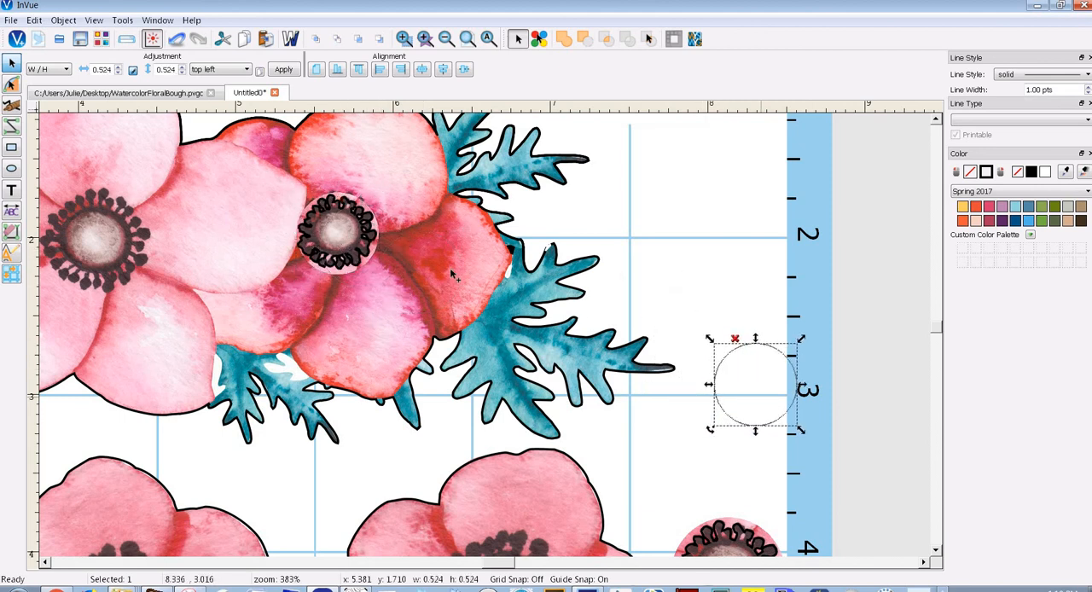
{"action": "left_click_drag", "start_coordinate": [337, 249], "coordinate": [727, 281]}
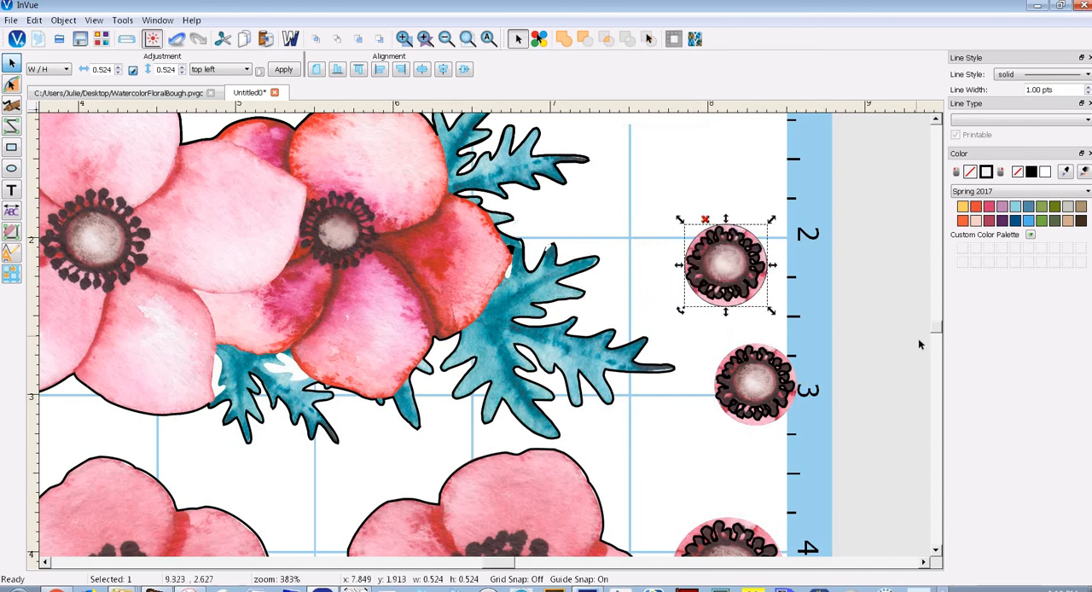
Delete one of the two large flower centres and move the other beside the flower row, at about x 7.66, y 3.48
{"action": "scroll", "coordinate": [934, 340], "scroll_direction": "down", "scroll_amount": 3}
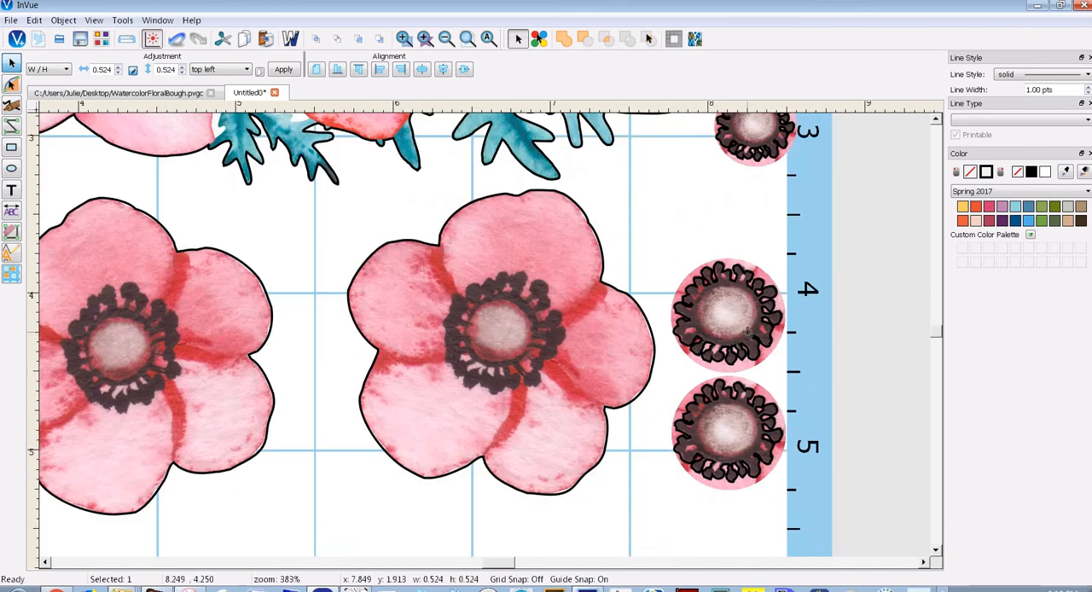
{"action": "left_click", "coordinate": [747, 333]}
{"action": "key", "text": "Delete"}
{"action": "left_click_drag", "start_coordinate": [738, 405], "coordinate": [716, 235]}
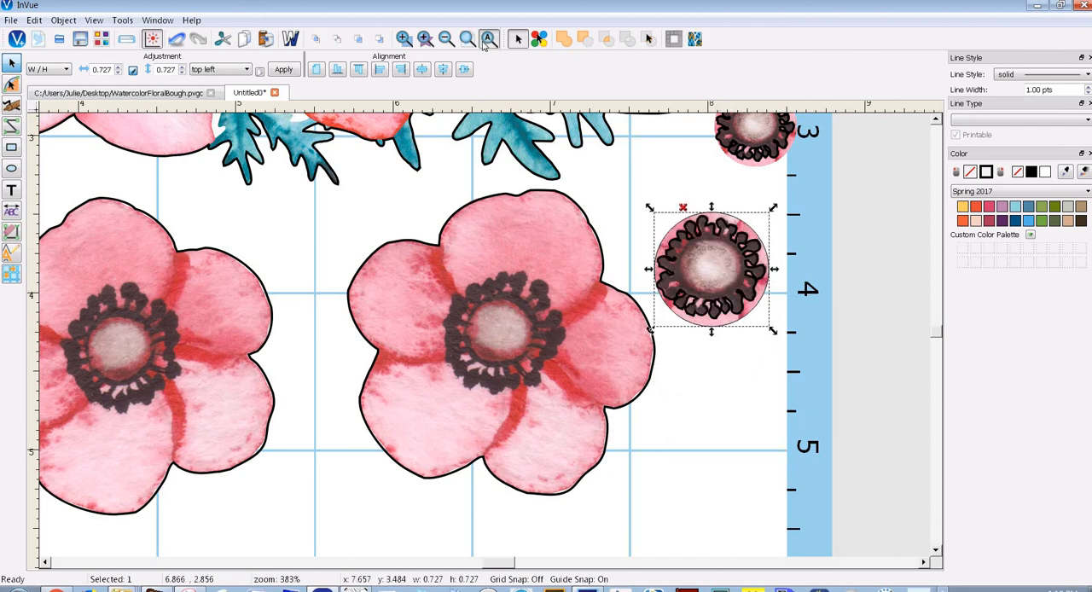
{"action": "left_click", "coordinate": [484, 41]}
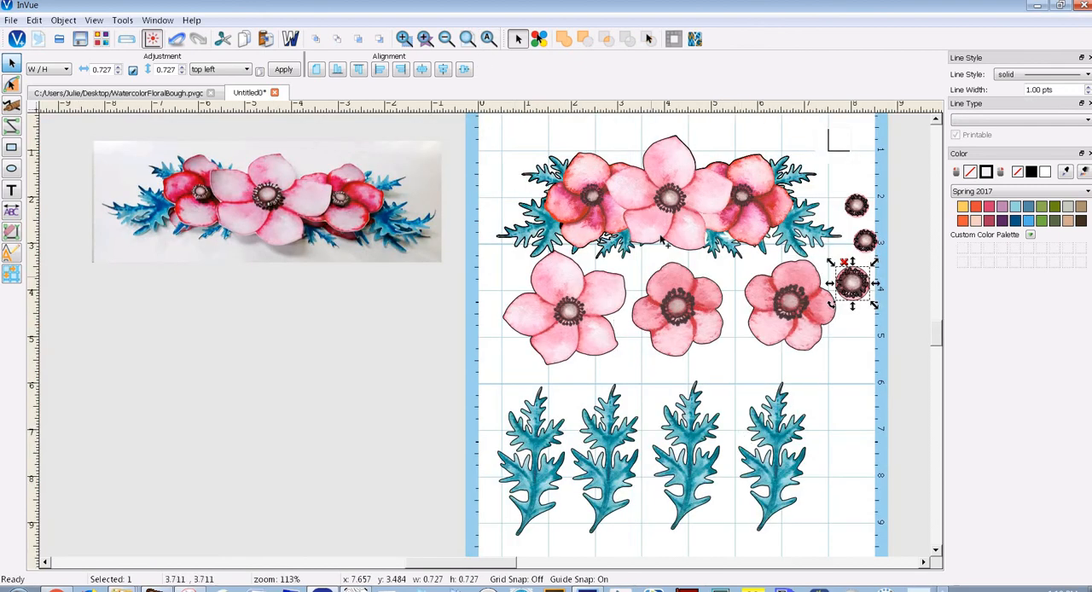
{"action": "left_click_drag", "start_coordinate": [662, 228], "coordinate": [653, 222]}
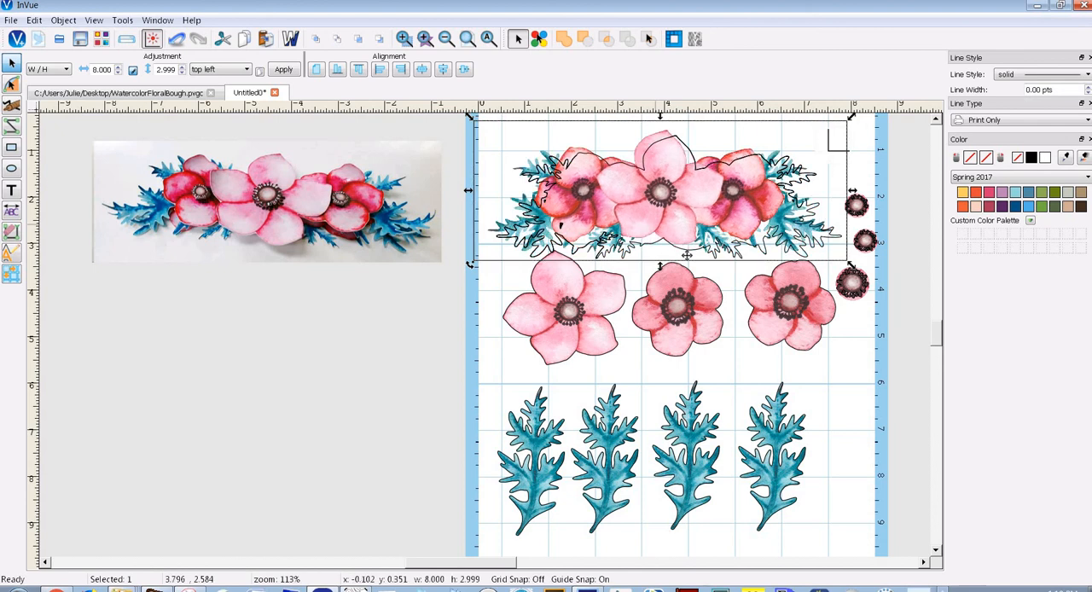
{"action": "key", "text": "ctrl+z"}
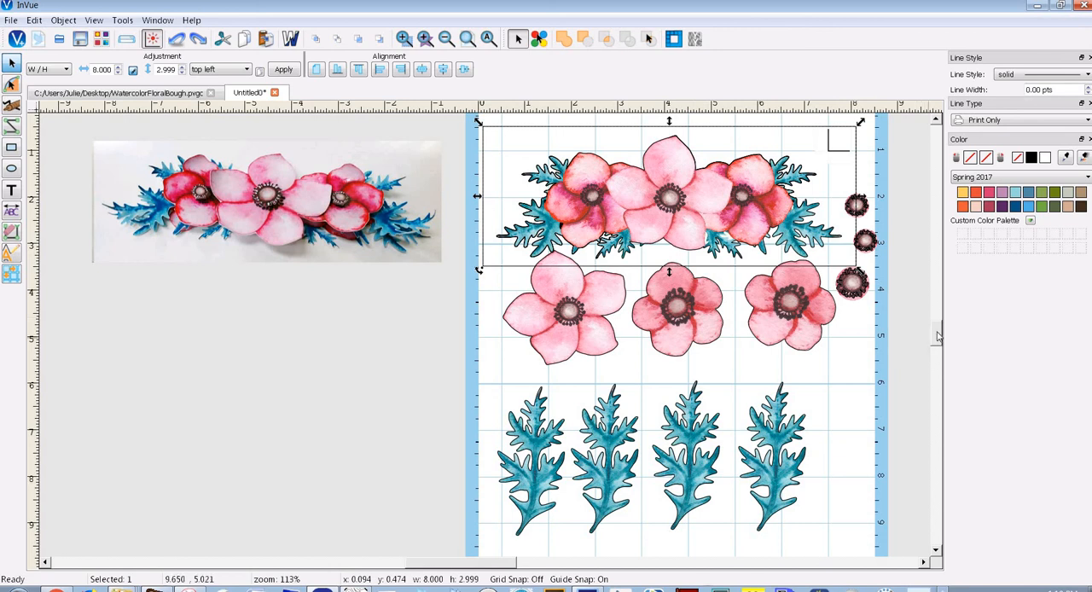
Check the placement of all pieces on the page in the print preview, and close the preview
{"action": "scroll", "coordinate": [936, 335], "scroll_direction": "up", "scroll_amount": 2}
{"action": "left_click_drag", "start_coordinate": [447, 145], "coordinate": [852, 381]}
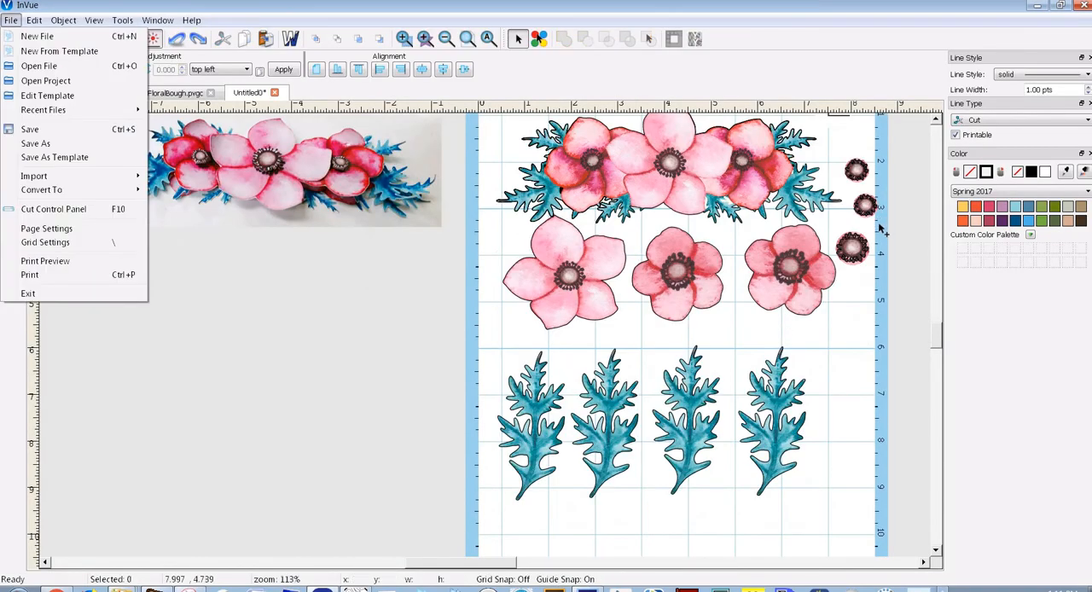
{"action": "left_click", "coordinate": [45, 261]}
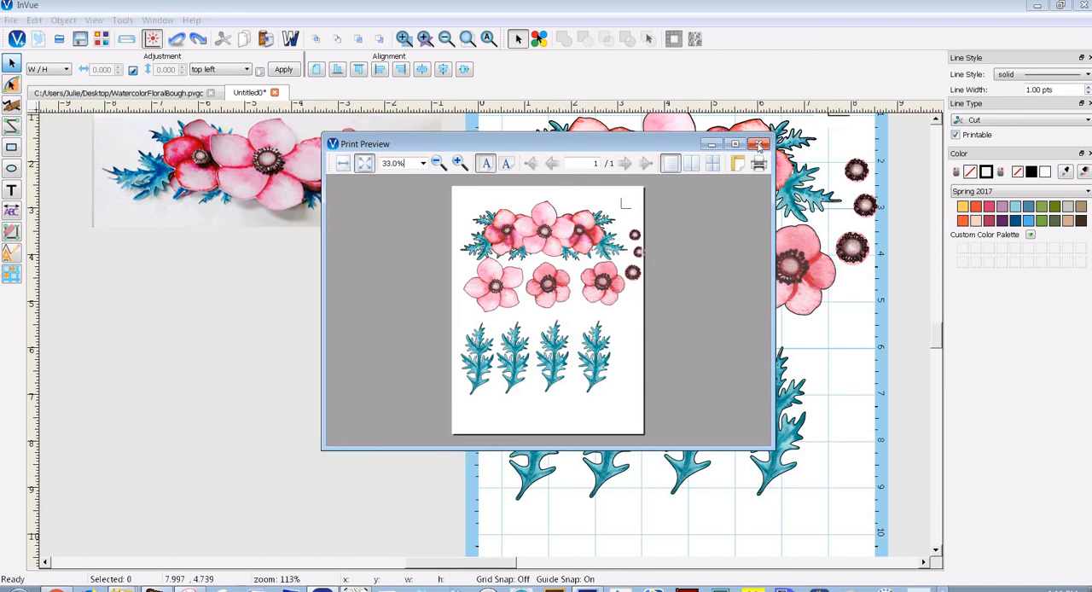
{"action": "left_click", "coordinate": [759, 145]}
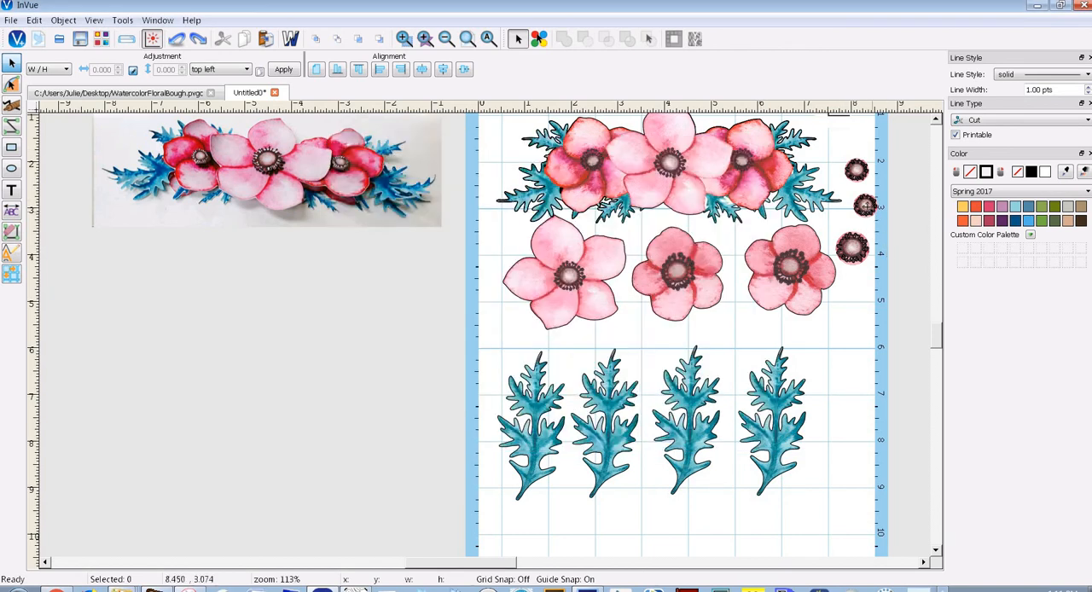
Move the three flower centres into the gap between the flower row and the leaves, the large one at about x 1.72, y 5.66
{"action": "left_click", "coordinate": [869, 209]}
{"action": "left_click_drag", "start_coordinate": [861, 213], "coordinate": [727, 348]}
{"action": "left_click_drag", "start_coordinate": [856, 171], "coordinate": [566, 347]}
{"action": "left_click", "coordinate": [851, 247]}
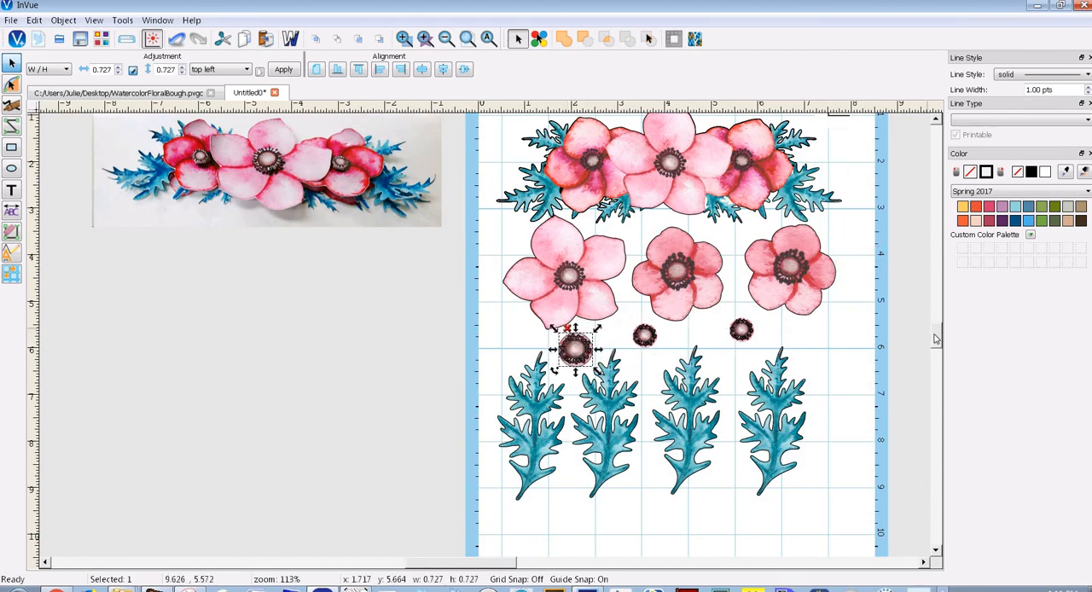
{"action": "scroll", "coordinate": [935, 335], "scroll_direction": "up", "scroll_amount": 2}
{"action": "scroll", "coordinate": [935, 336], "scroll_direction": "down", "scroll_amount": 1}
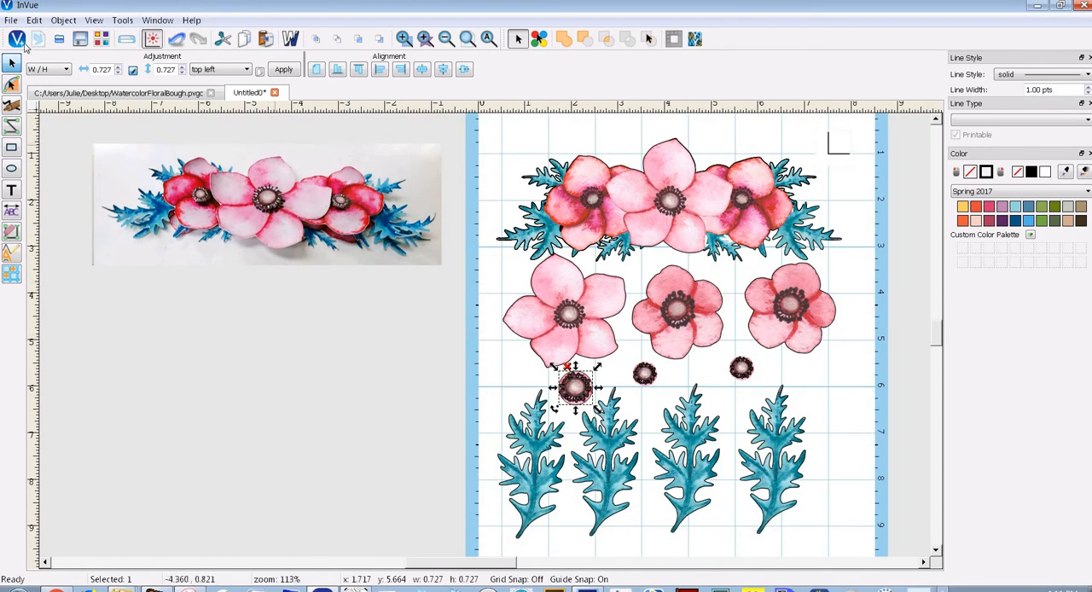
Save the project as Watercolor.pvgc in the elements folder
{"action": "left_click", "coordinate": [10, 19]}
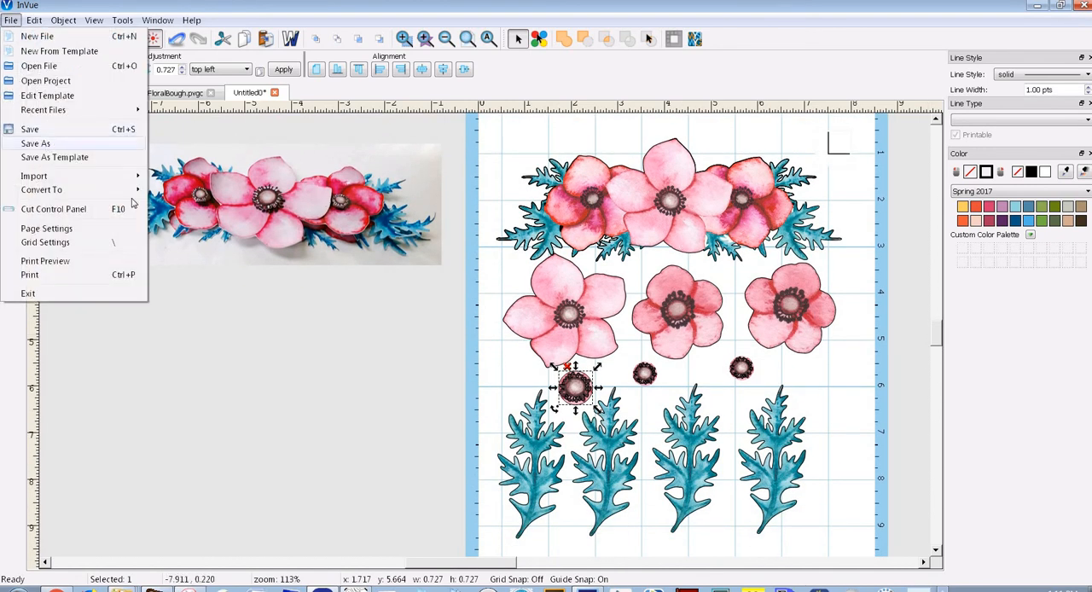
{"action": "left_click", "coordinate": [36, 143]}
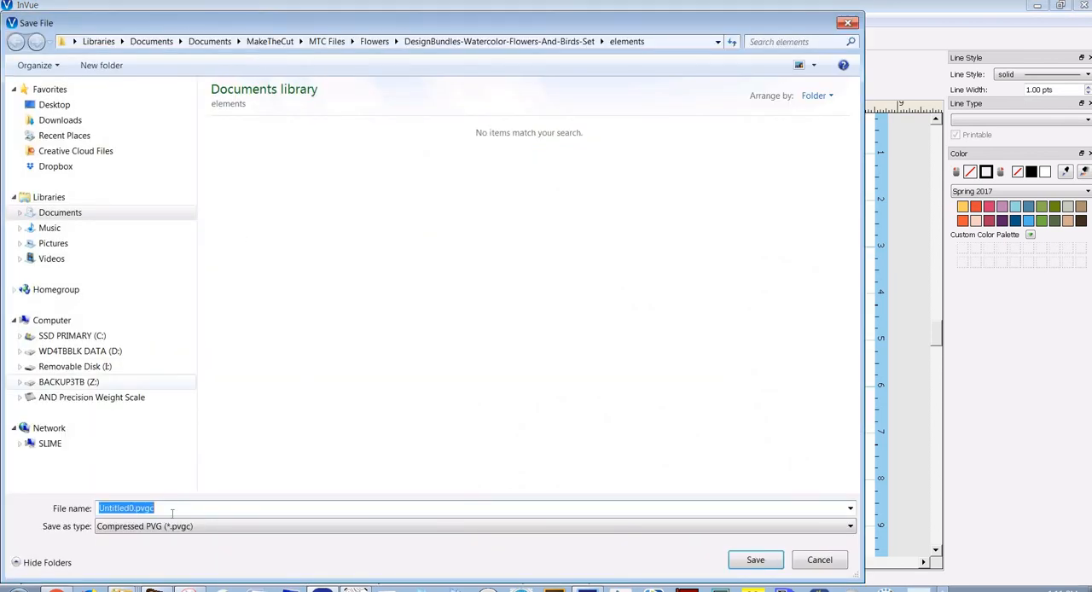
{"action": "type", "text": "E"}
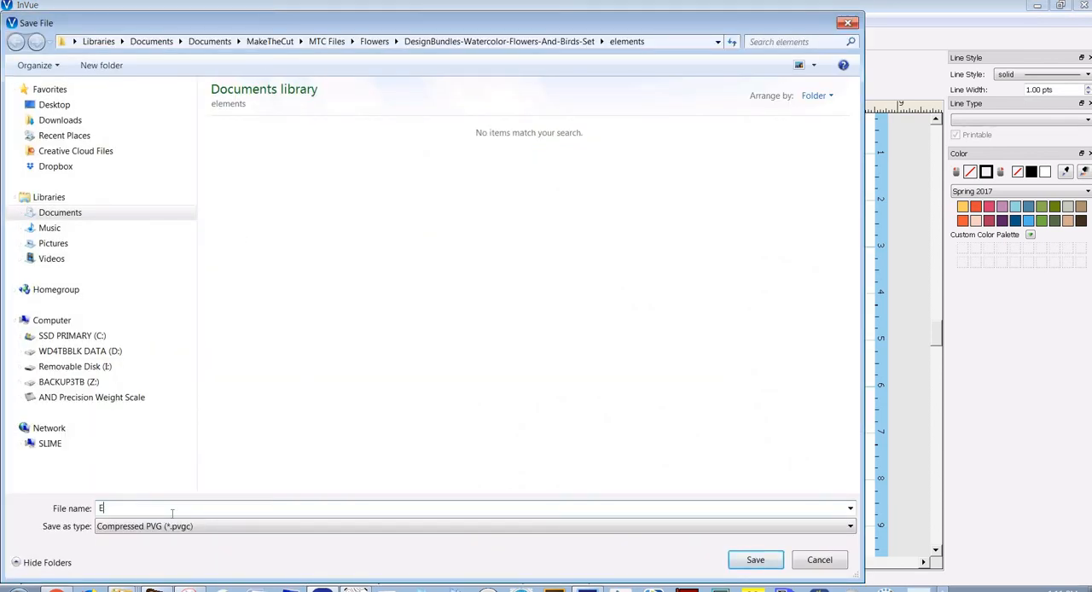
{"action": "type", "text": "atercp;p"}
{"action": "key", "text": "BackSpace"}
{"action": "left_click", "coordinate": [756, 560]}
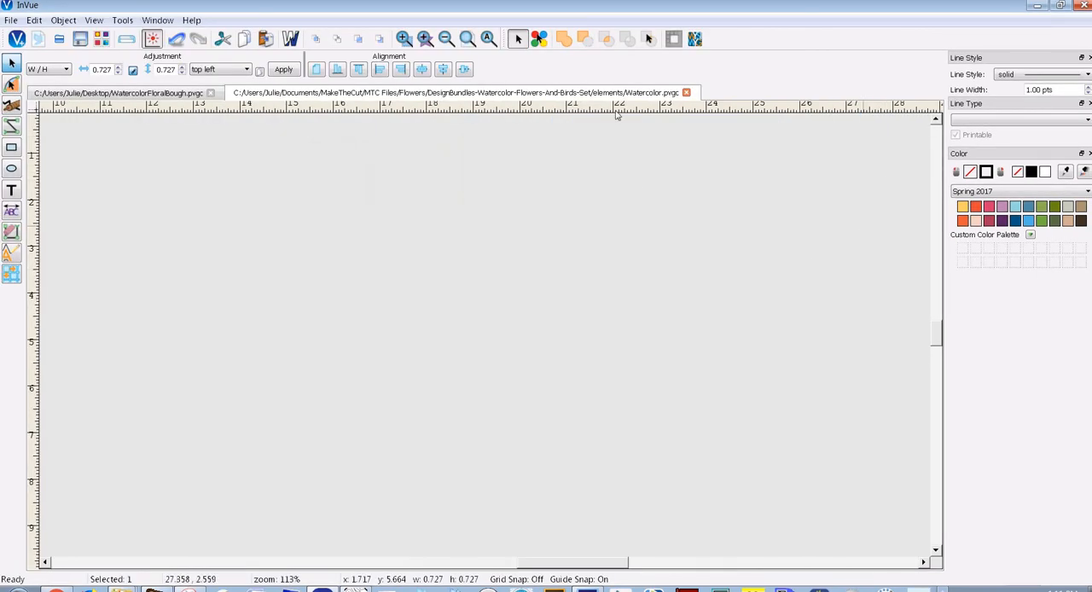
{"action": "left_click", "coordinate": [488, 39]}
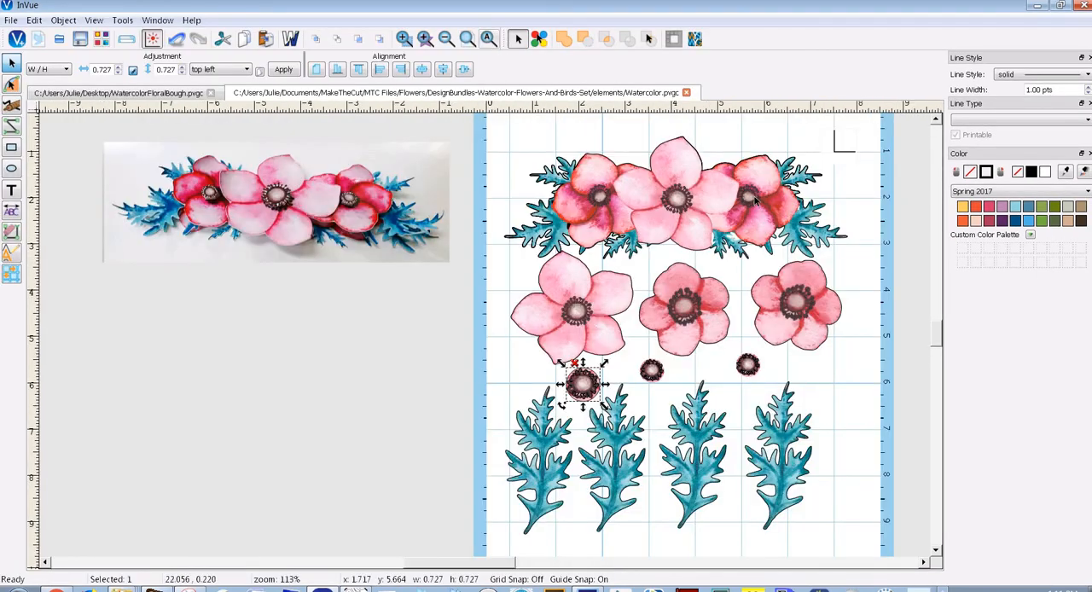
{"action": "scroll", "coordinate": [699, 425], "scroll_direction": "down", "scroll_amount": 1}
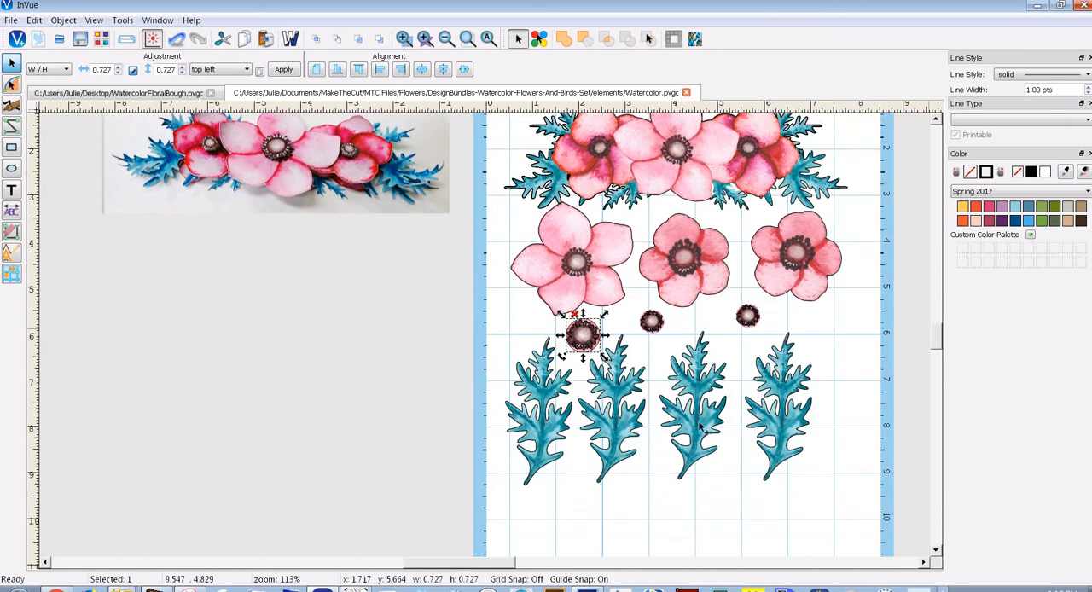
{"action": "left_click_drag", "start_coordinate": [483, 565], "coordinate": [502, 565]}
{"action": "left_click_drag", "start_coordinate": [935, 334], "coordinate": [934, 332]}
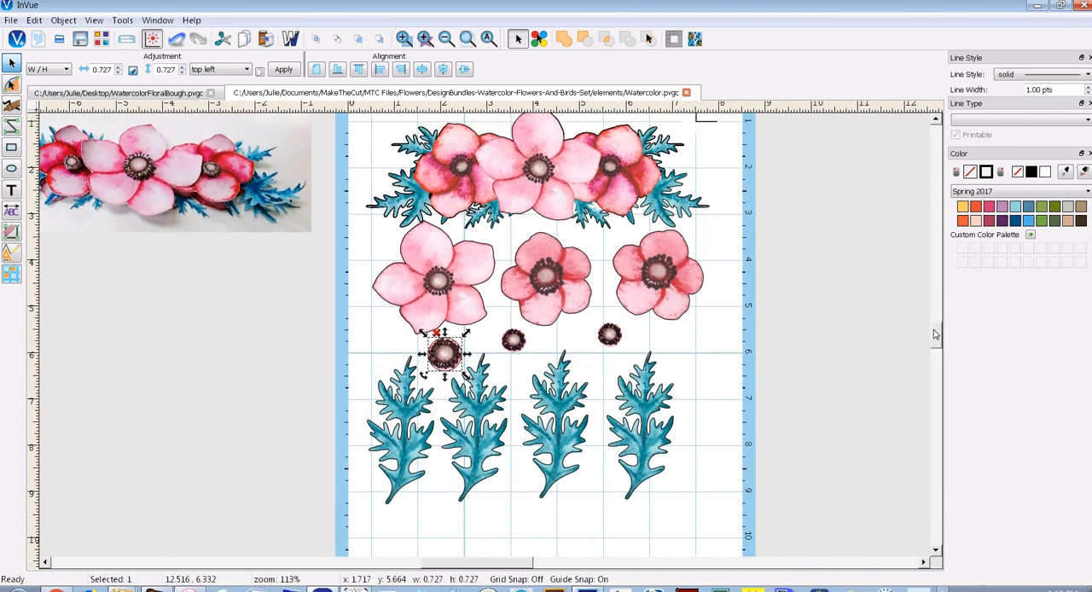
{"action": "scroll", "coordinate": [935, 334], "scroll_direction": "up", "scroll_amount": 2}
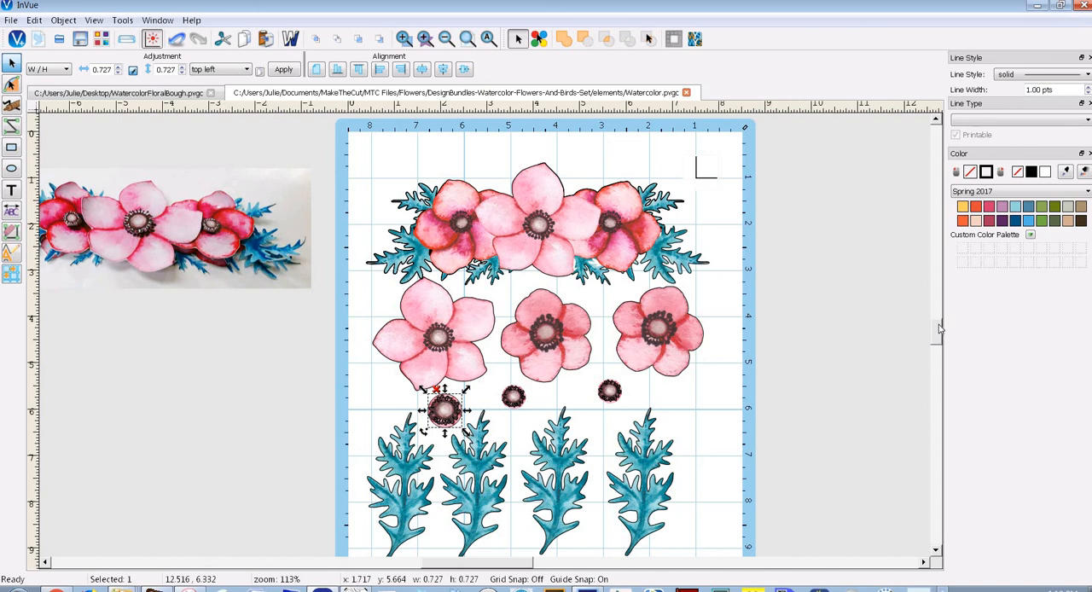
{"action": "left_click_drag", "start_coordinate": [937, 325], "coordinate": [938, 327]}
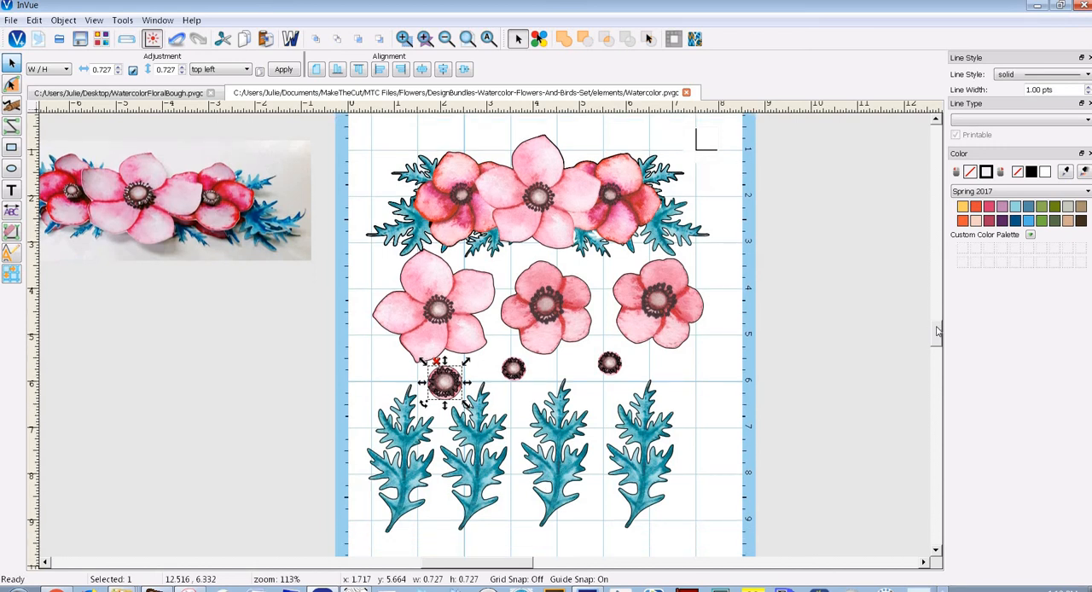